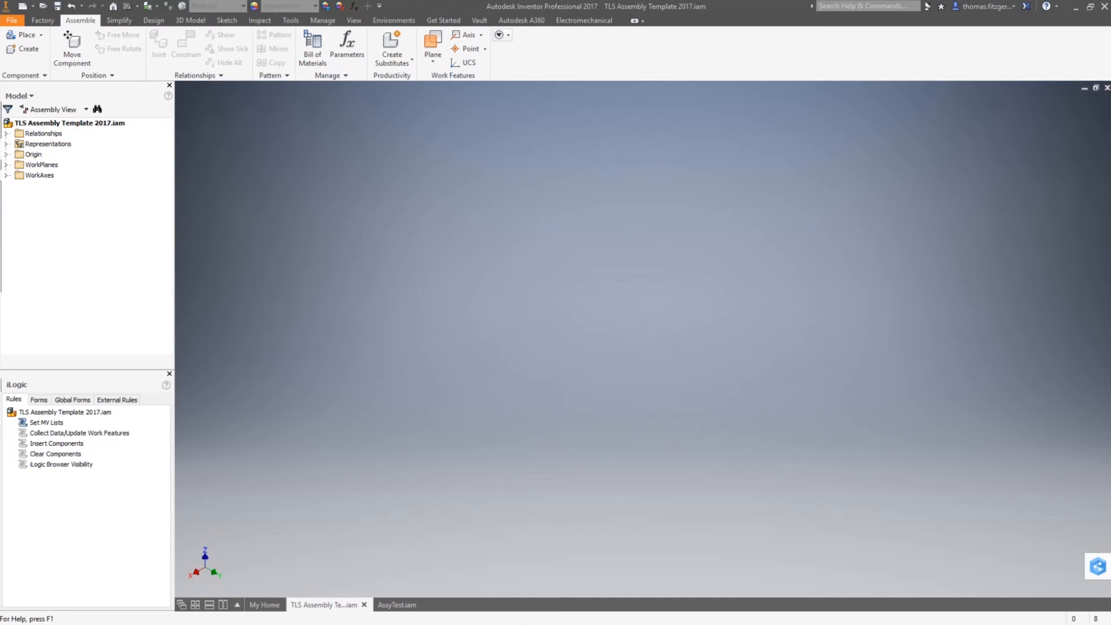
# Switch to the AssyTest.iam assembly and collapse the HeadPulley component in its model tree
pyautogui.click(397, 604)
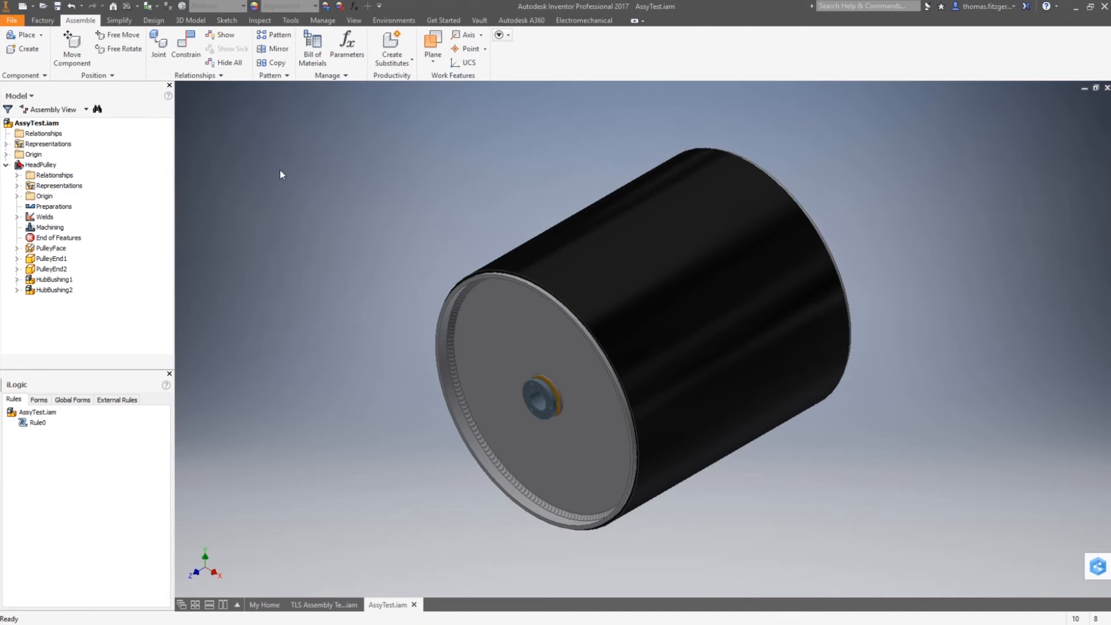
pyautogui.click(7, 165)
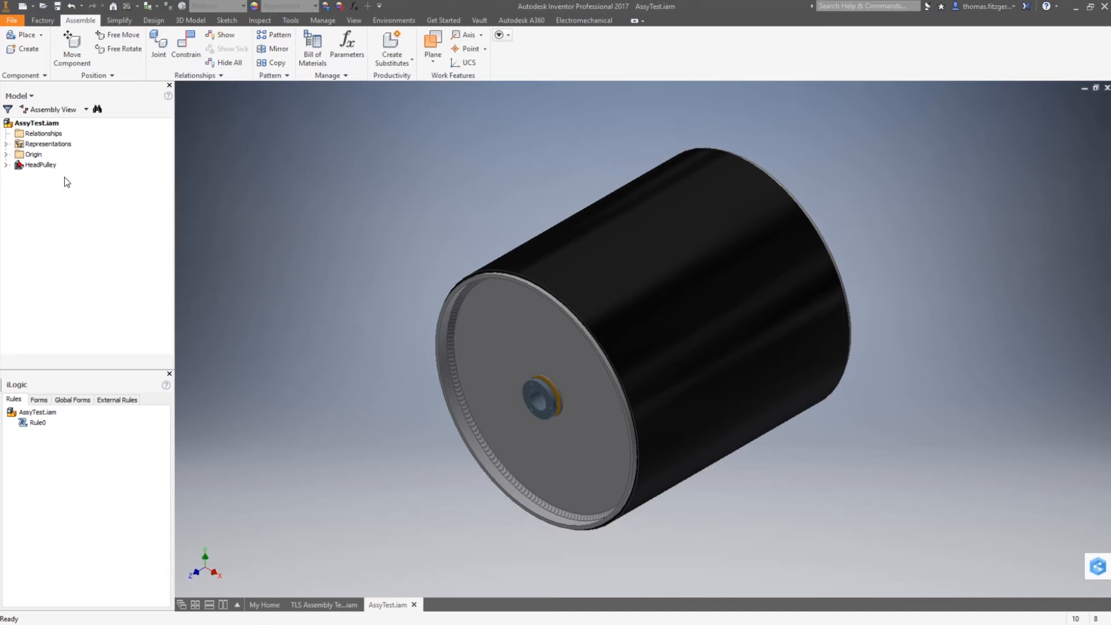
# Rename the HeadPulley component in the model tree as a placeholder name reading ChangeTheName
pyautogui.click(53, 166)
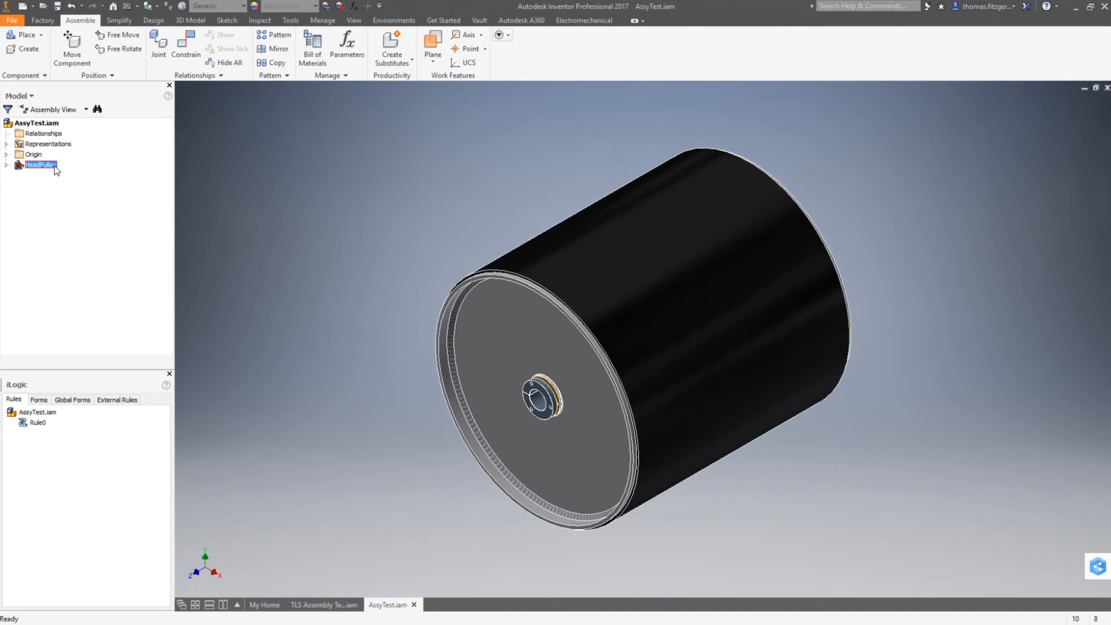
pyautogui.click(62, 166)
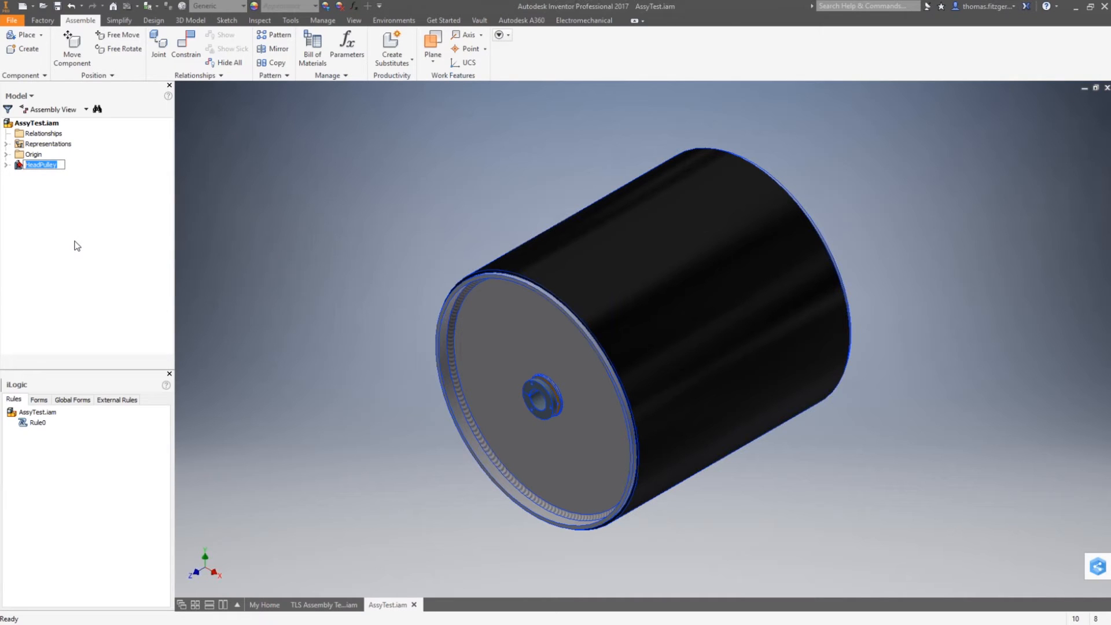
pyautogui.write('changethename')
pyautogui.press('BackSpace')
pyautogui.press('BackSpace')
pyautogui.press('BackSpace')
pyautogui.press('BackSpace')
pyautogui.press('BackSpace')
pyautogui.press('BackSpace')
pyautogui.press('BackSpace')
pyautogui.press('BackSpace')
pyautogui.press('BackSpace')
pyautogui.press('BackSpace')
pyautogui.press('BackSpace')
pyautogui.press('BackSpace')
pyautogui.press('BackSpace')
pyautogui.write('ChangeTheName')
pyautogui.hotkey('ctrl', 'a')
pyautogui.press('BackSpace')
pyautogui.write('Change The_Name')
pyautogui.press('BackSpace')
pyautogui.press('BackSpace')
pyautogui.press('BackSpace')
pyautogui.press('BackSpace')
pyautogui.press('BackSpace')
pyautogui.press('BackSpace')
pyautogui.press('BackSpace')
pyautogui.press('BackSpace')
pyautogui.press('BackSpace')
pyautogui.write('TheName')
pyautogui.press('Return')
# Rename the head pulley component in the model tree as HeadPulley
pyautogui.click(63, 168)
pyautogui.write('HeadPulley')
pyautogui.press('Return')
# Activate HeadPulley and its PulleyEnd1 part for in-place editing, and select the part's Extrusion2 feature
pyautogui.doubleClick(509, 322)
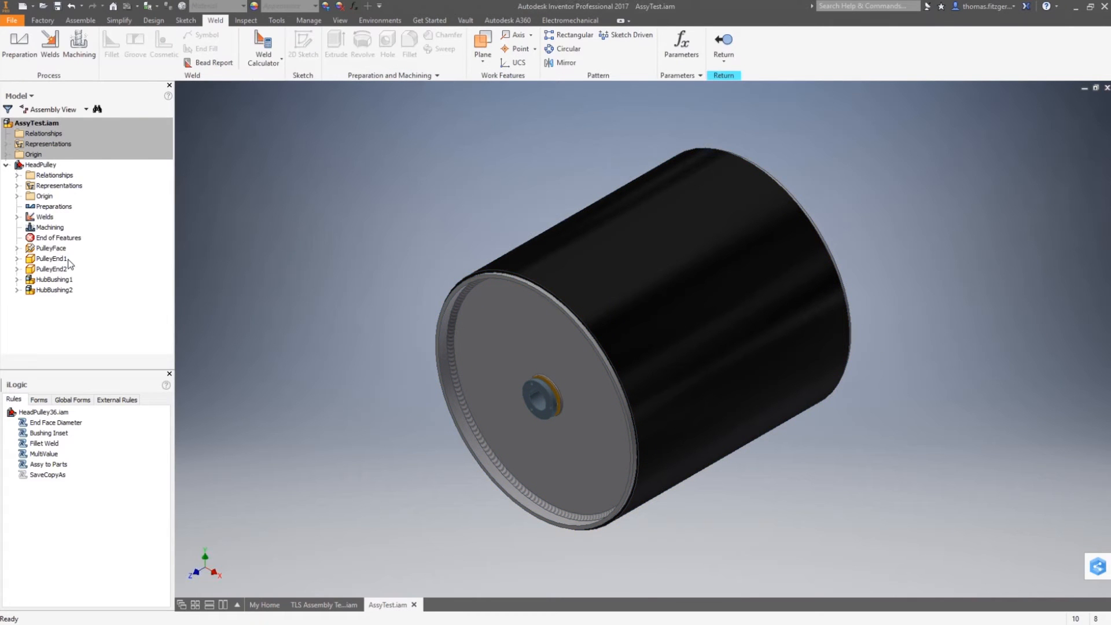
pyautogui.doubleClick(31, 261)
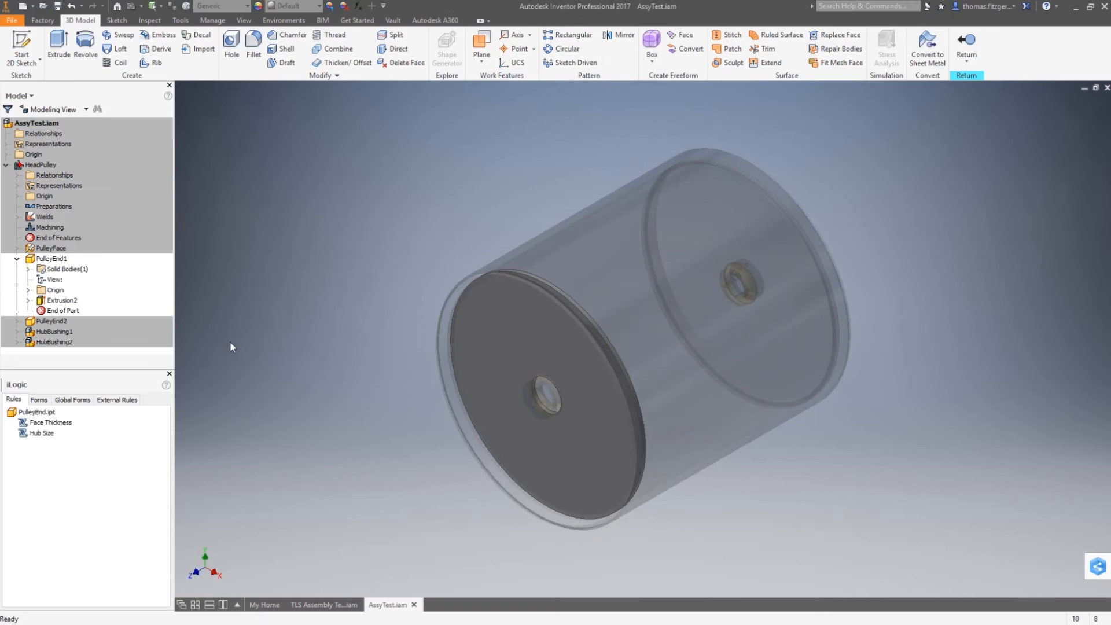
pyautogui.click(58, 300)
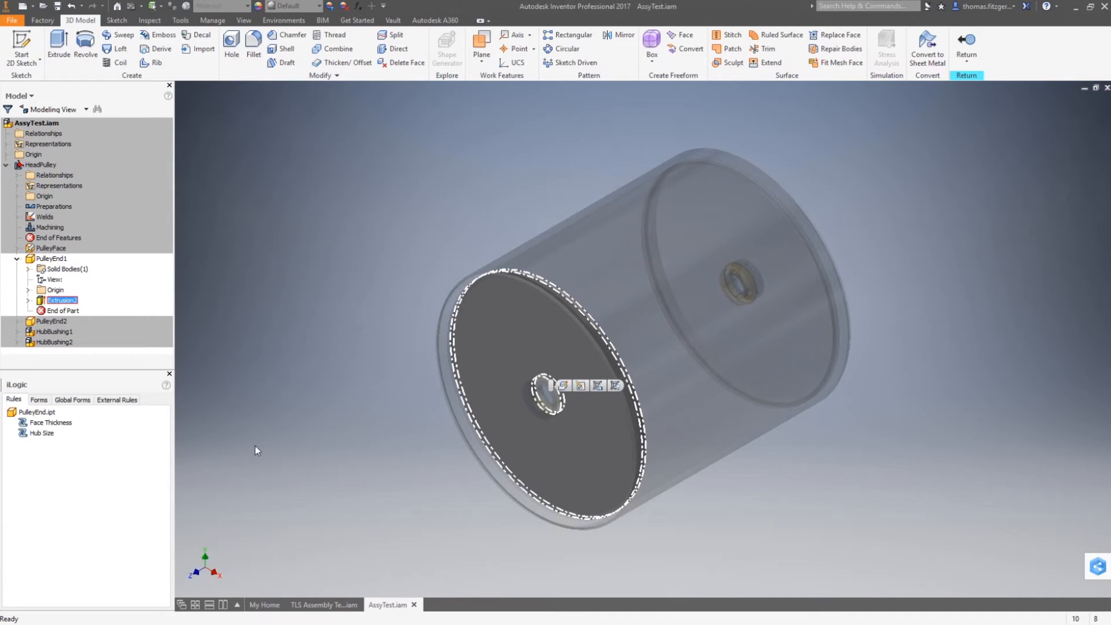
# Open the Hub Size rule, examine its cases and the parameters of Extrusion2, and close it without editing
pyautogui.doubleClick(37, 433)
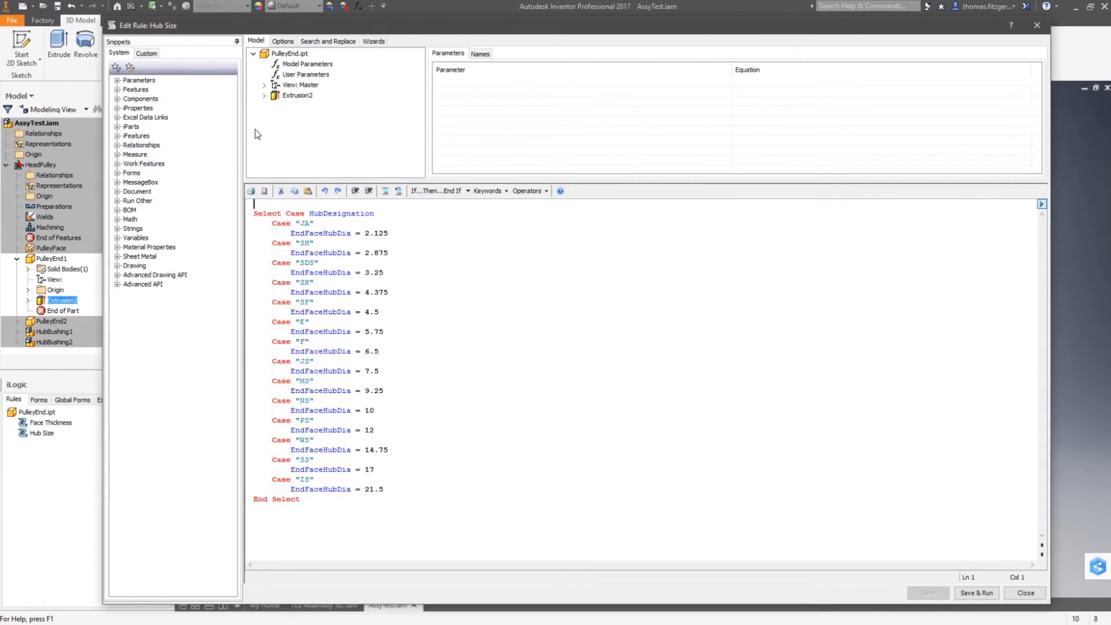
pyautogui.click(264, 96)
pyautogui.click(297, 96)
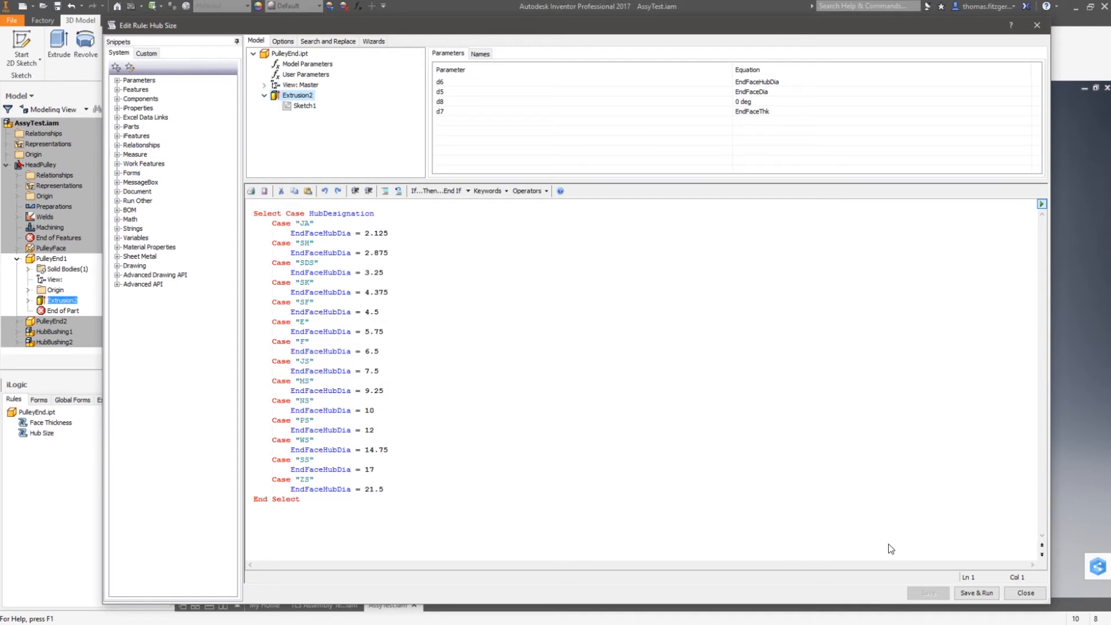
pyautogui.click(1036, 596)
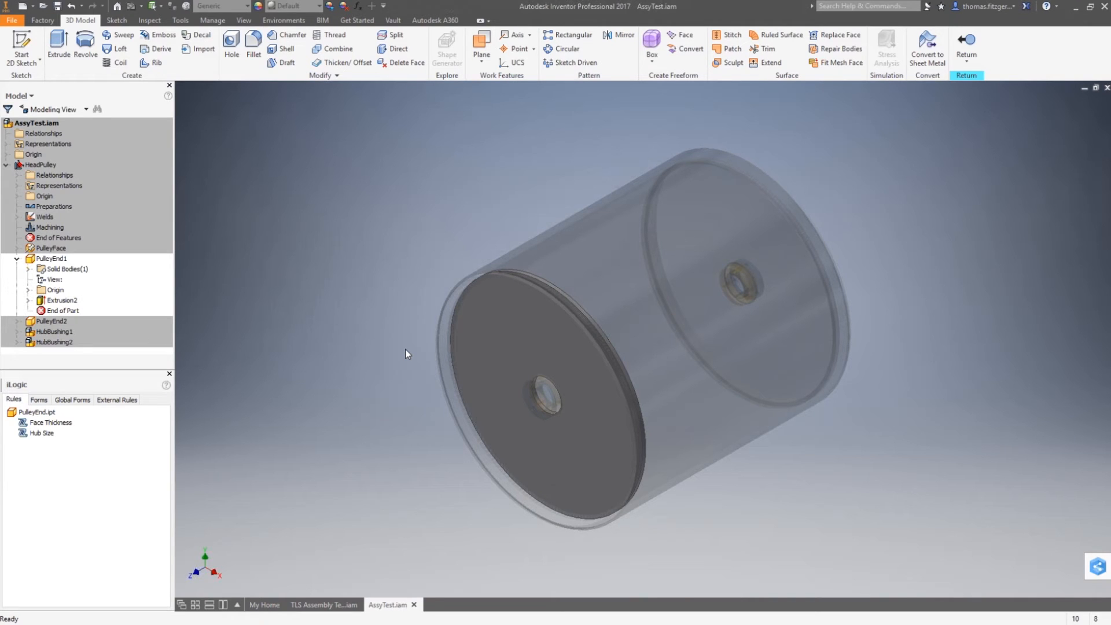
# Open the pulley end's parameters, widen the table so all columns are readable, and expand the model parameters
pyautogui.click(503, 363)
pyautogui.press('Escape')
pyautogui.click(357, 6)
pyautogui.moveTo(1110, 58); pyautogui.dragTo(412, 151)
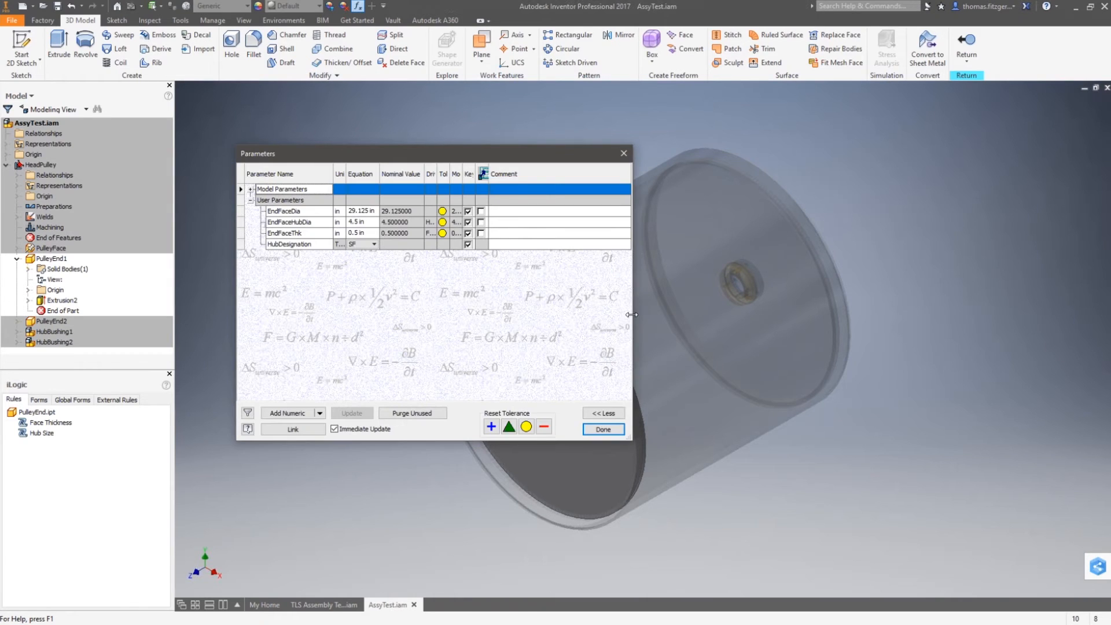
pyautogui.moveTo(631, 315); pyautogui.dragTo(966, 314)
pyautogui.moveTo(710, 163); pyautogui.dragTo(736, 164)
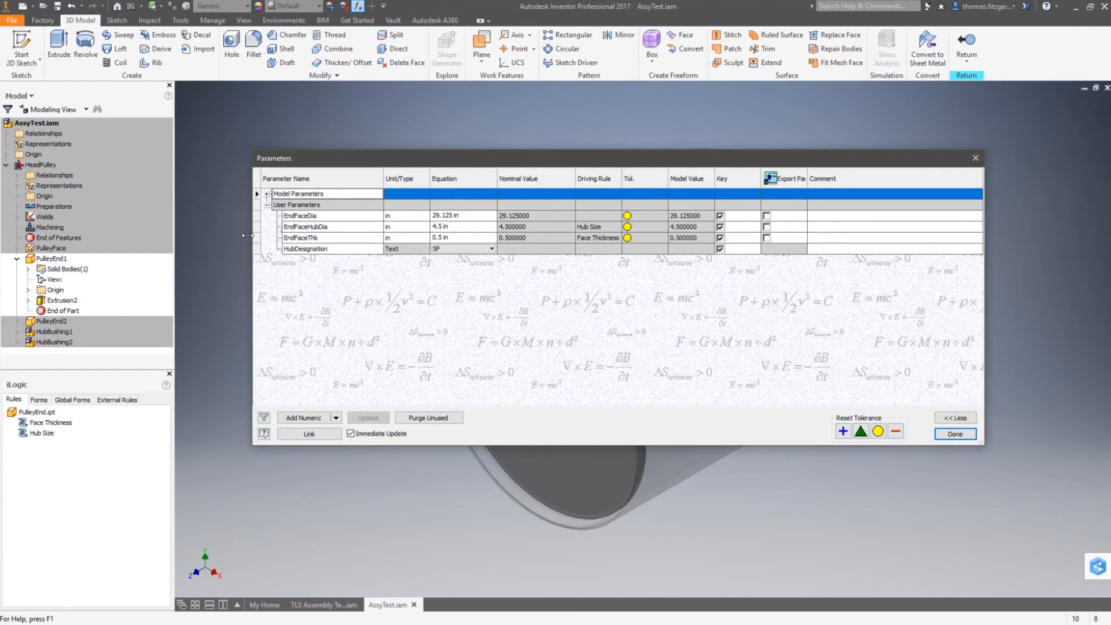
pyautogui.click(267, 194)
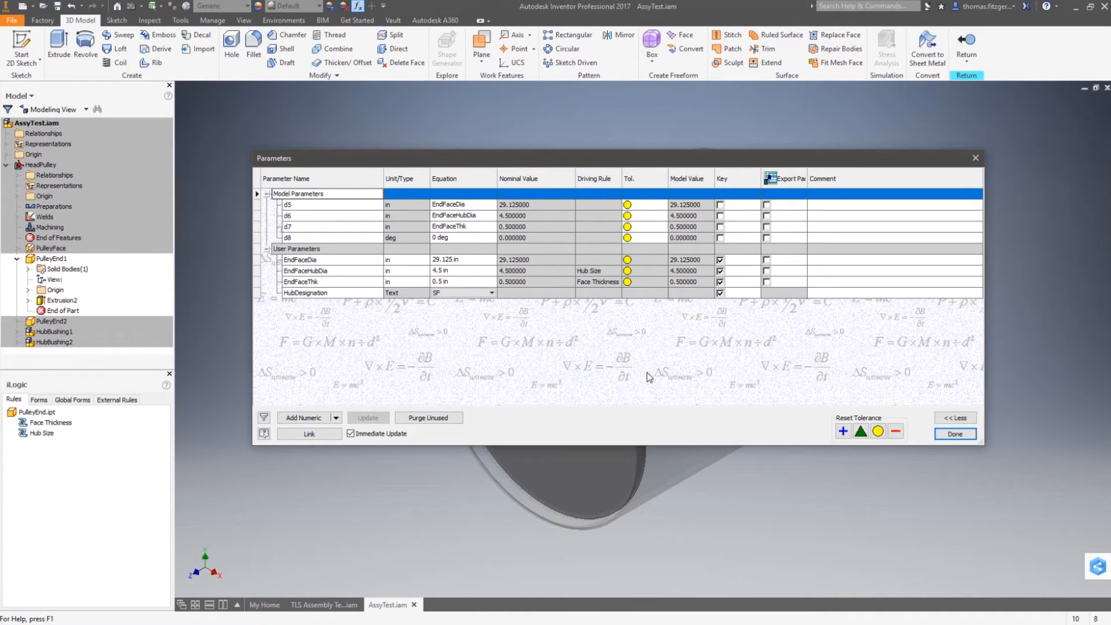
# Try to rename the model parameter d5 as End
pyautogui.click(312, 205)
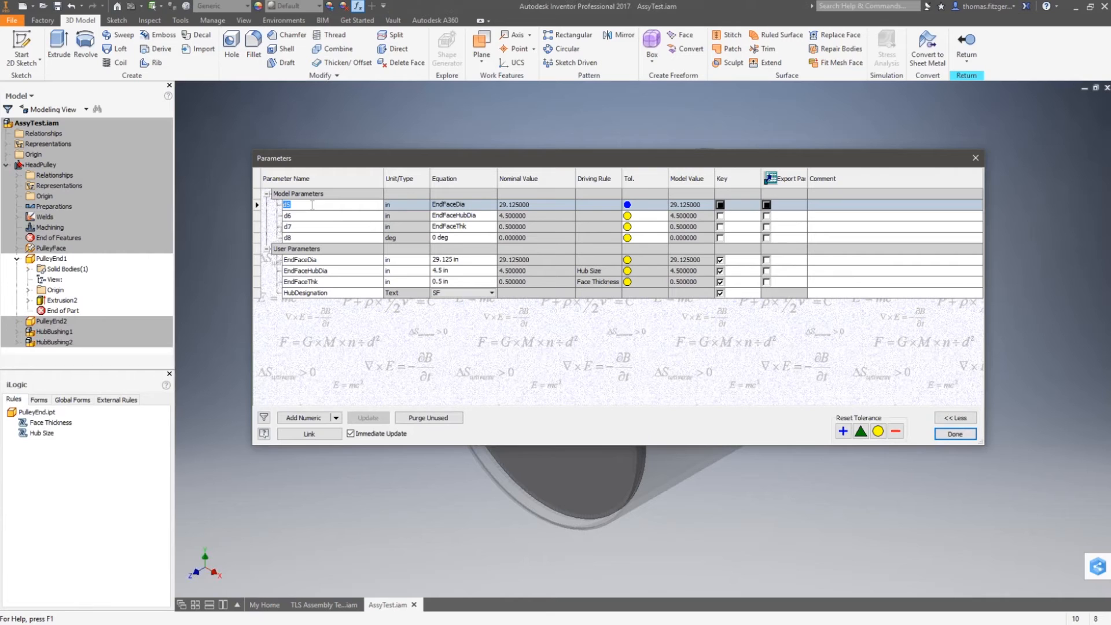
pyautogui.write('End')
pyautogui.press('Return')
pyautogui.press('Return')
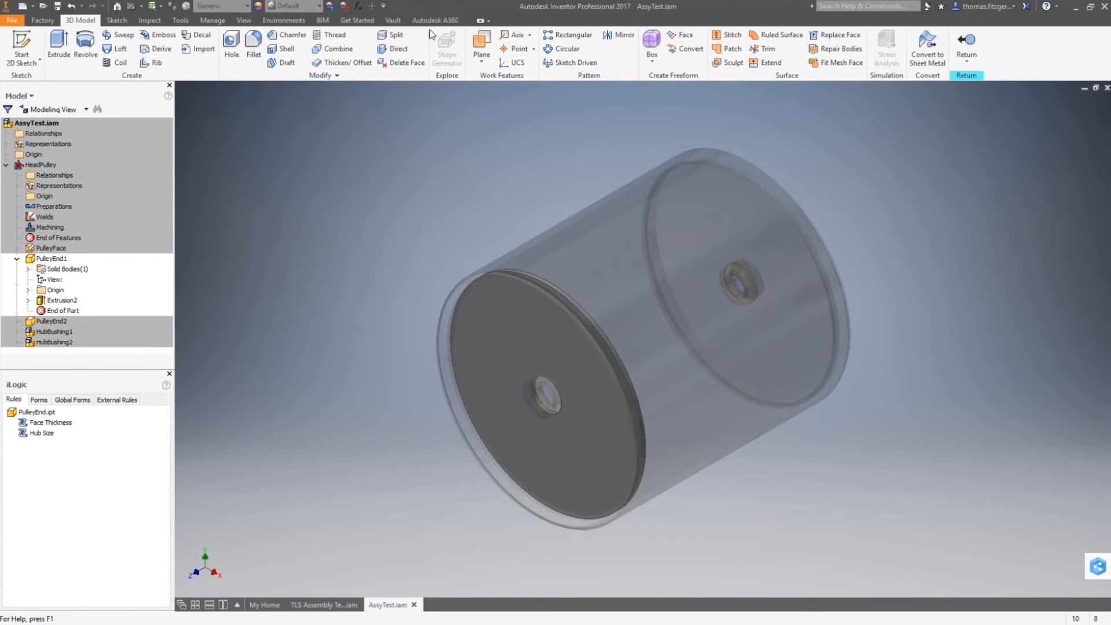
# Review the model and user parameter names again along with the parameter types that can be added, and close the table
pyautogui.click(357, 6)
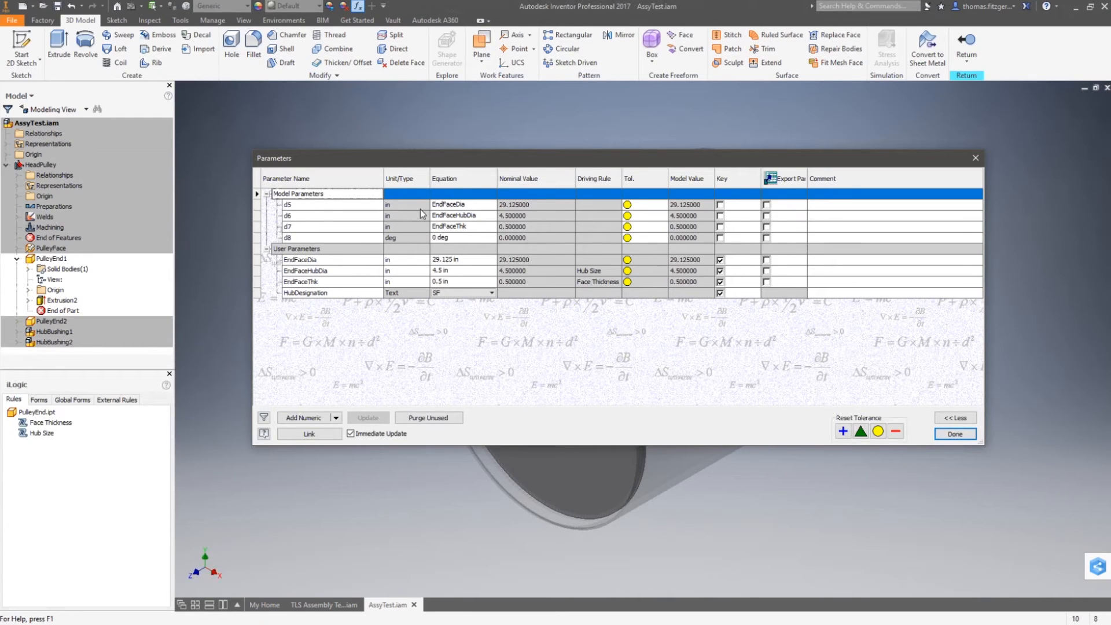
pyautogui.click(312, 205)
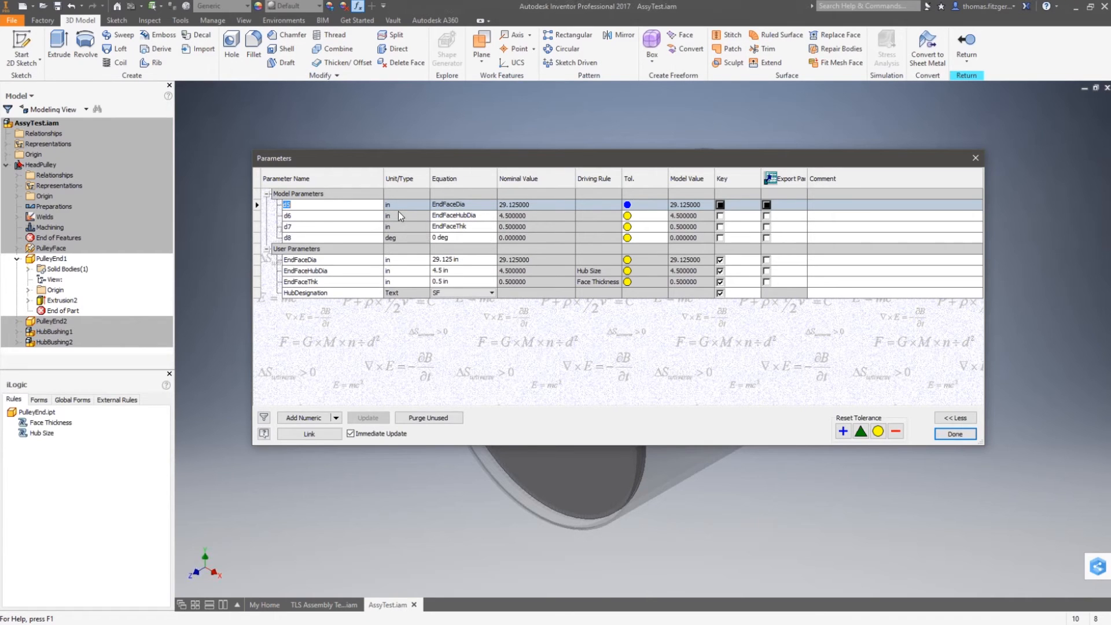
pyautogui.click(337, 419)
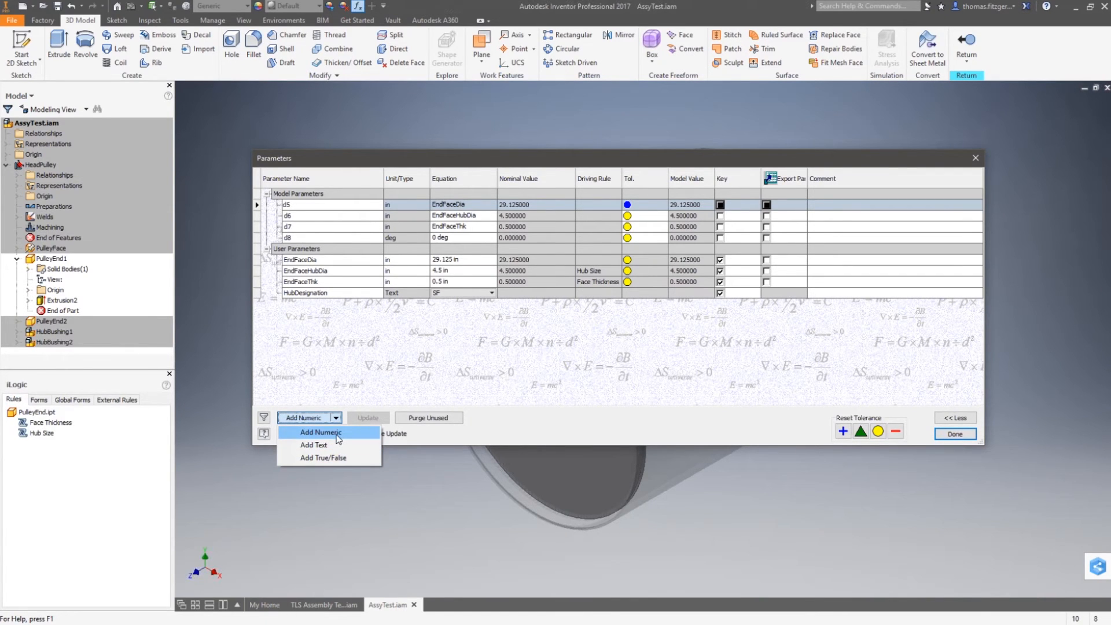
pyautogui.click(359, 373)
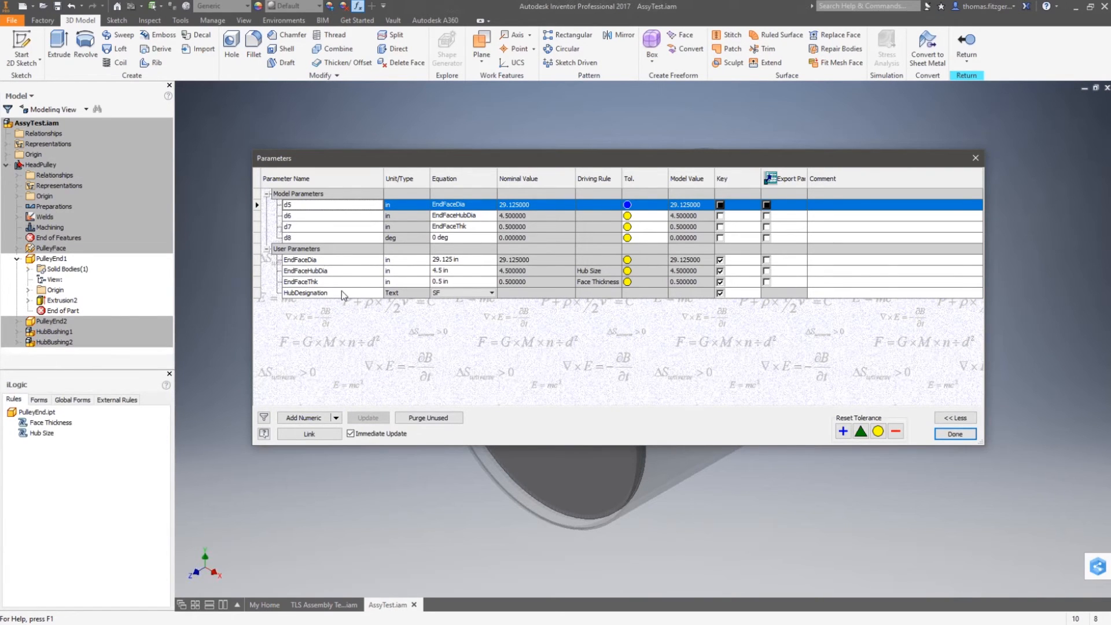
pyautogui.moveTo(327, 261)
pyautogui.click(962, 434)
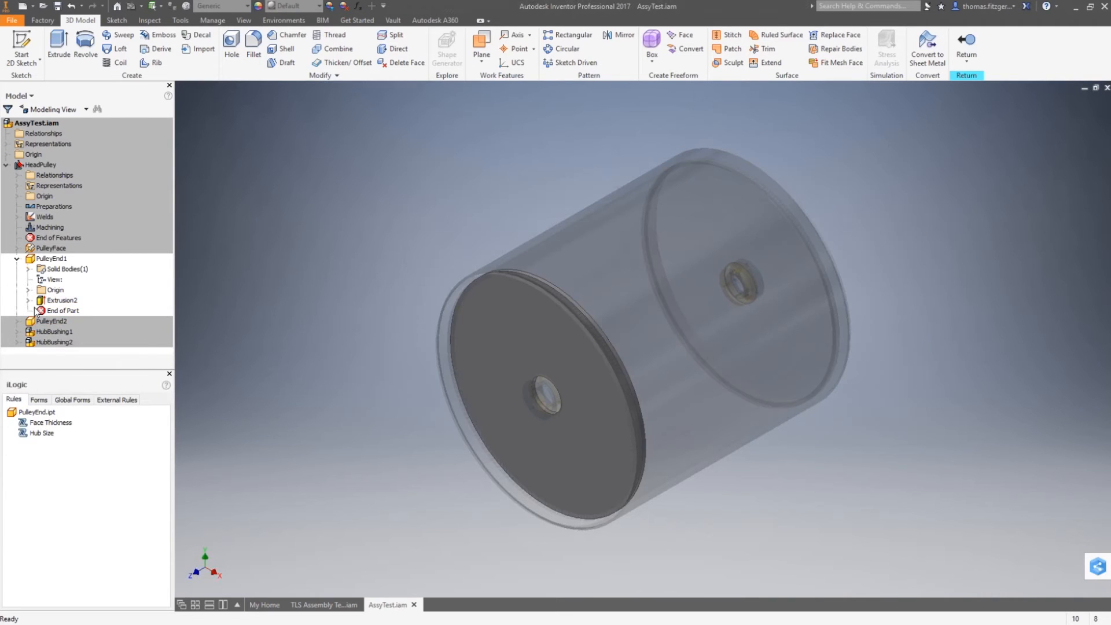
# Open Sketch1 of Extrusion2, check which parameter drives the hub hole's diameter dimension, and finish the sketch
pyautogui.click(28, 301)
pyautogui.doubleClick(68, 311)
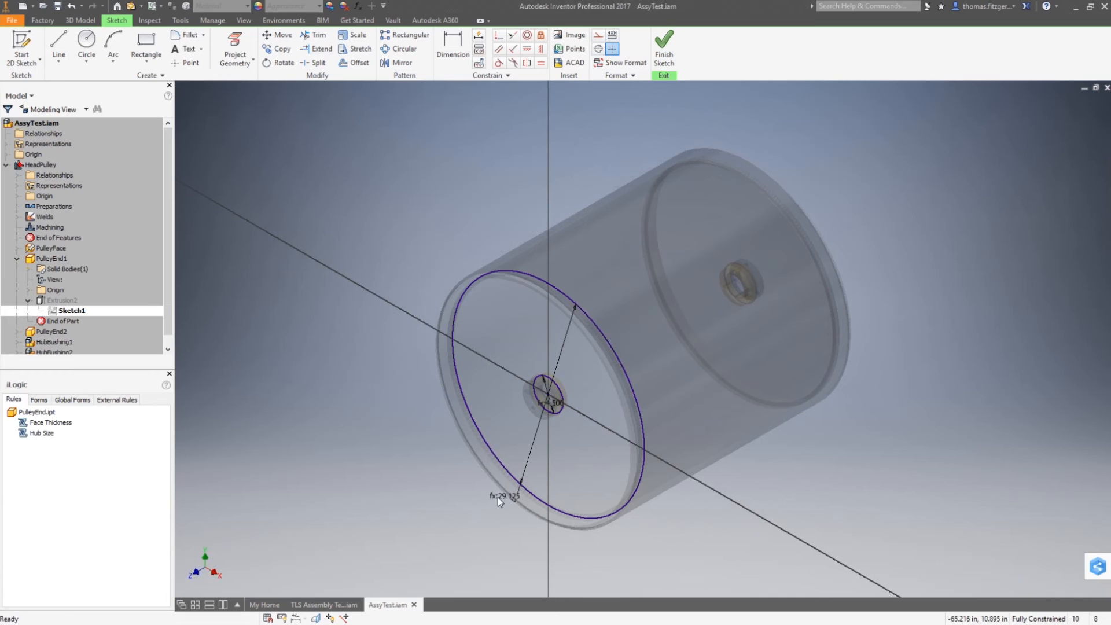
pyautogui.doubleClick(552, 402)
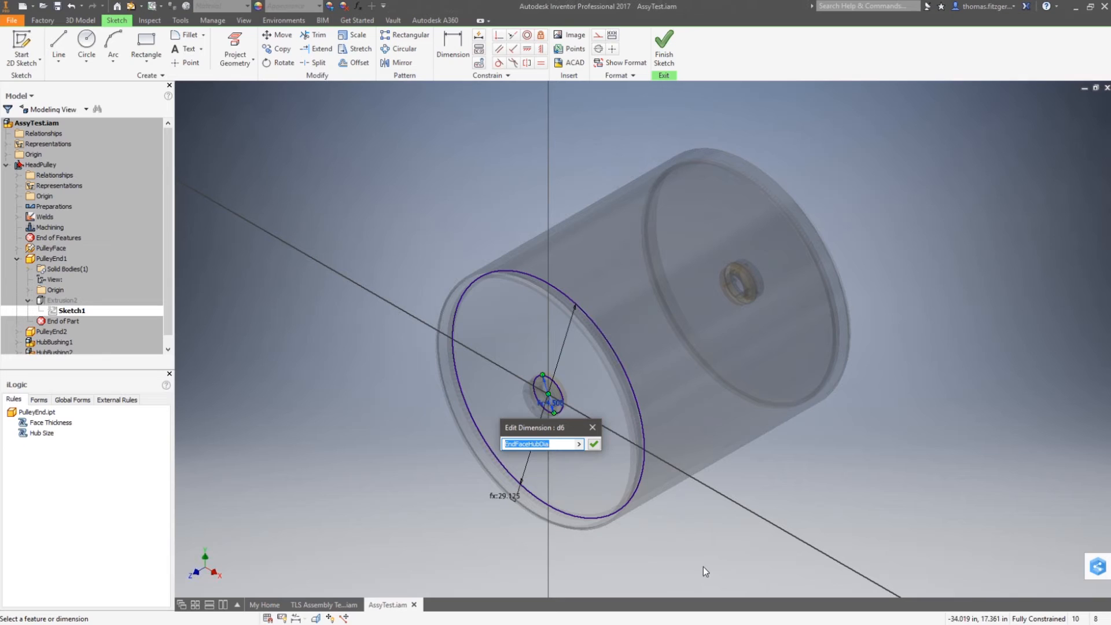
pyautogui.click(859, 502)
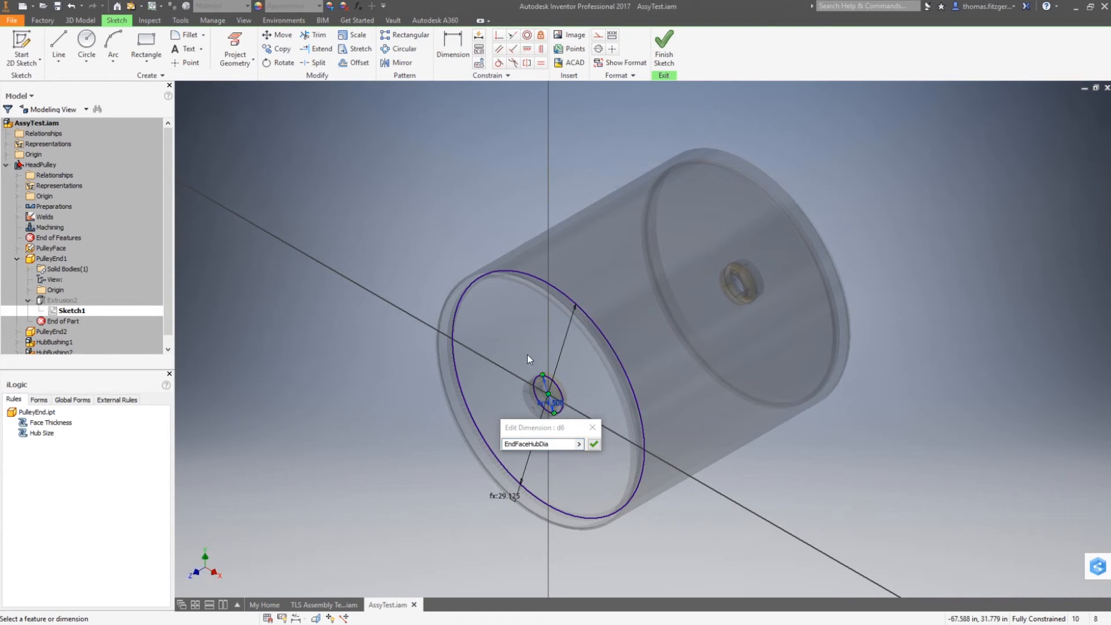
pyautogui.click(594, 443)
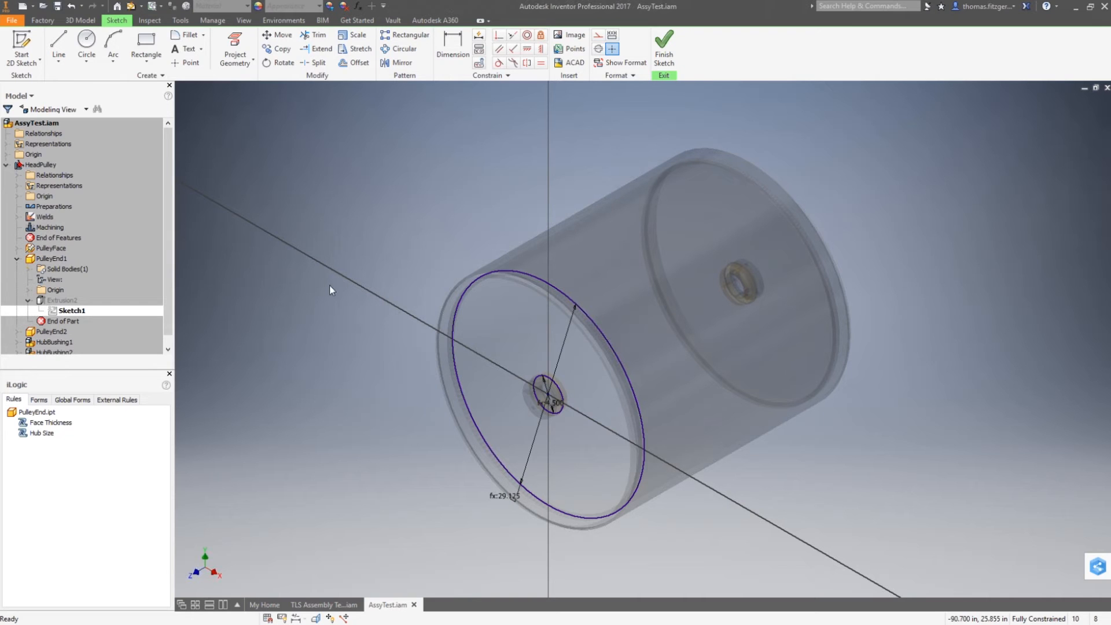
pyautogui.click(665, 47)
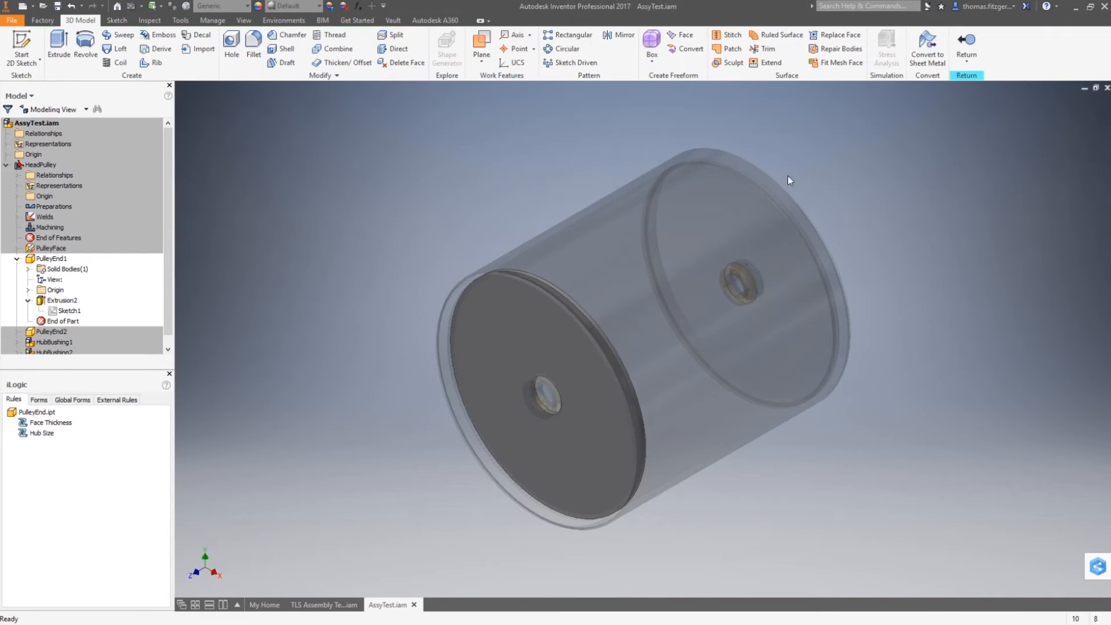
# Filter the parameter table to key parameters only, restore the display of all parameters, and close the table
pyautogui.click(357, 6)
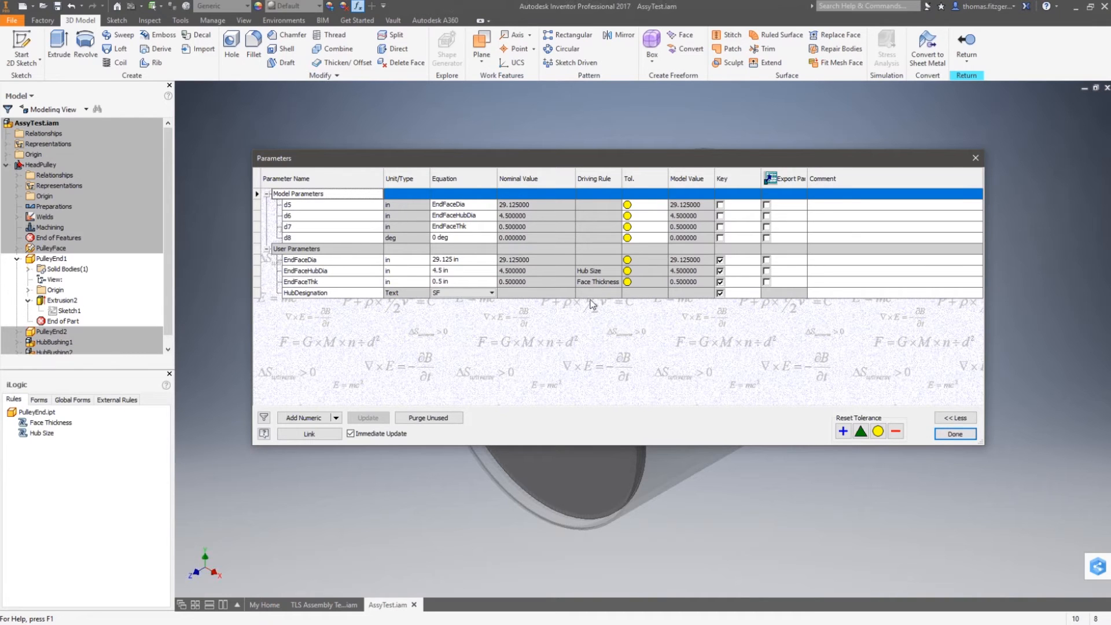
pyautogui.click(264, 417)
pyautogui.click(293, 450)
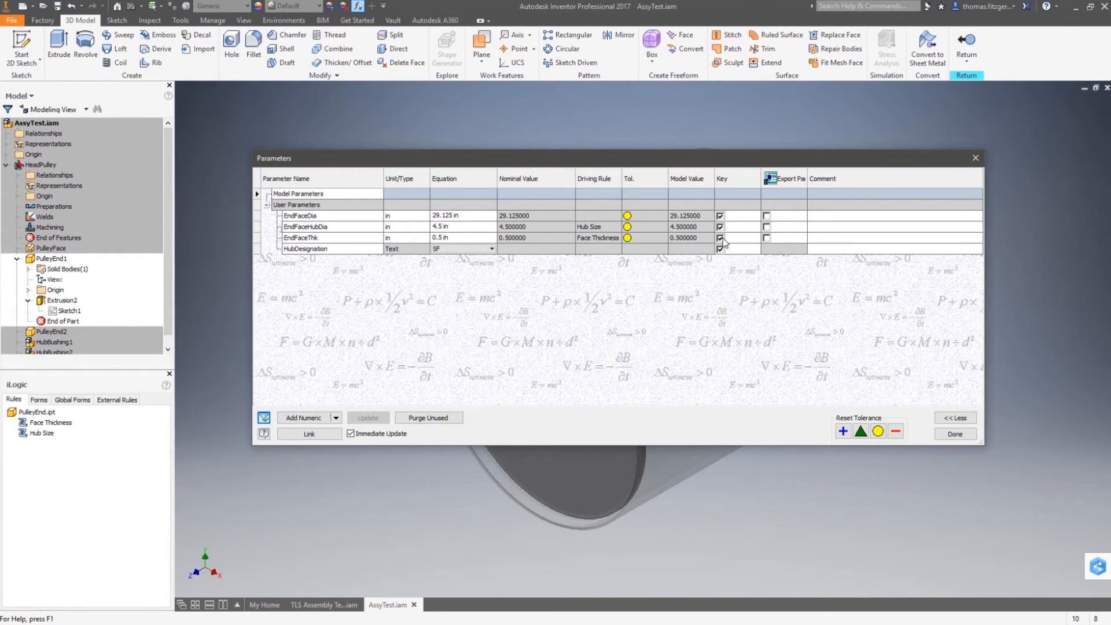
pyautogui.click(264, 417)
pyautogui.click(283, 431)
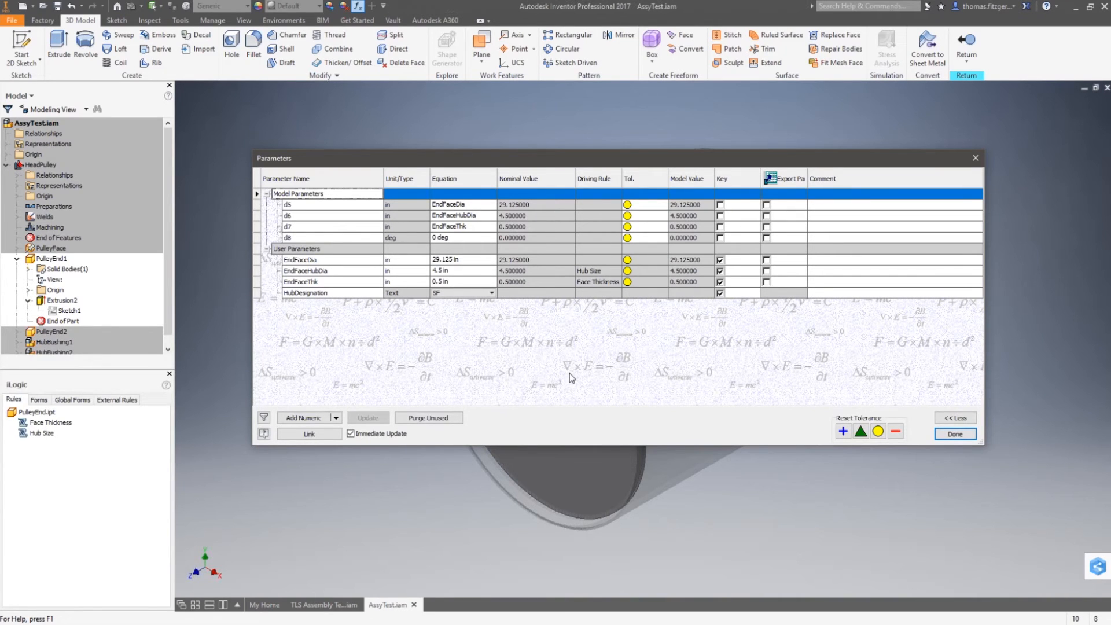
pyautogui.click(955, 433)
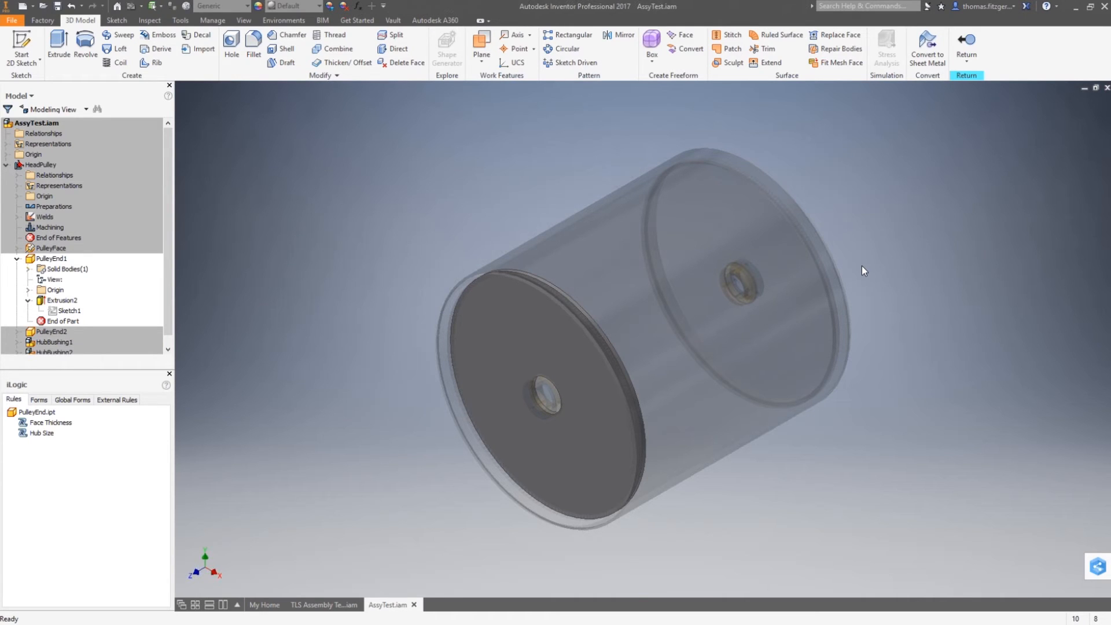
# Open the iProperties of PulleyEnd1 and examine its Summary, Project and Custom properties
pyautogui.rightClick(40, 258)
pyautogui.click(71, 423)
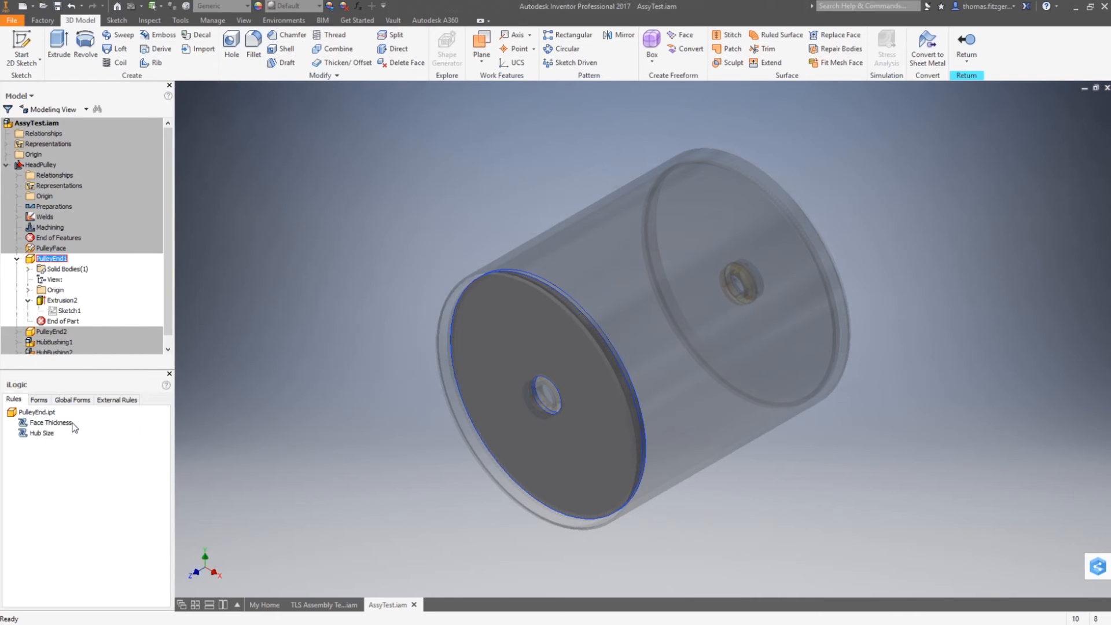
pyautogui.click(412, 159)
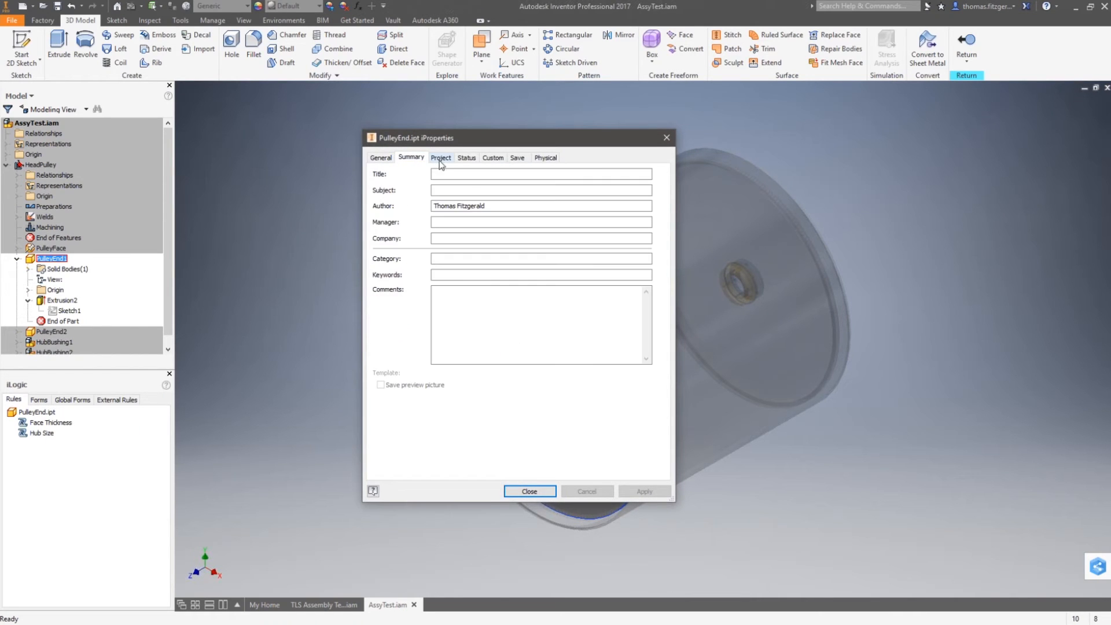
pyautogui.click(443, 159)
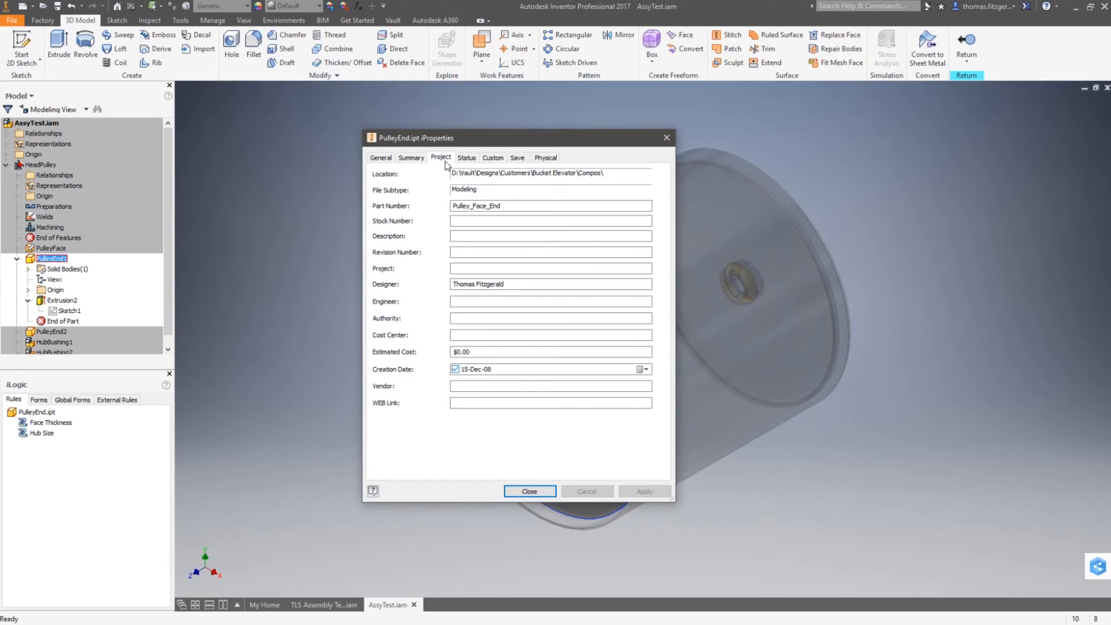
pyautogui.click(404, 161)
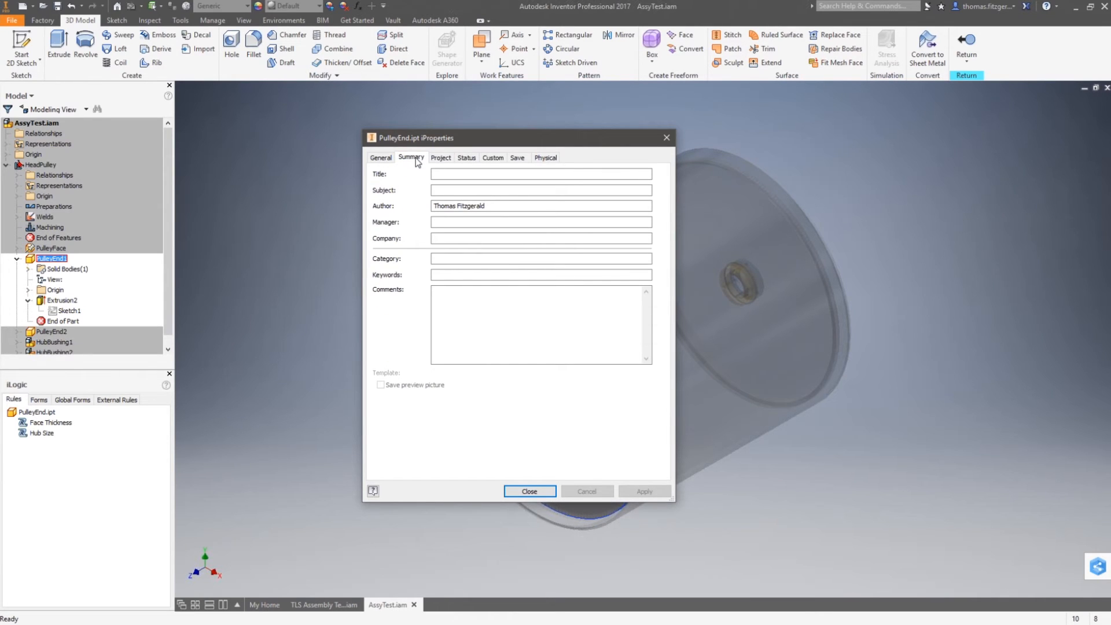
pyautogui.click(441, 158)
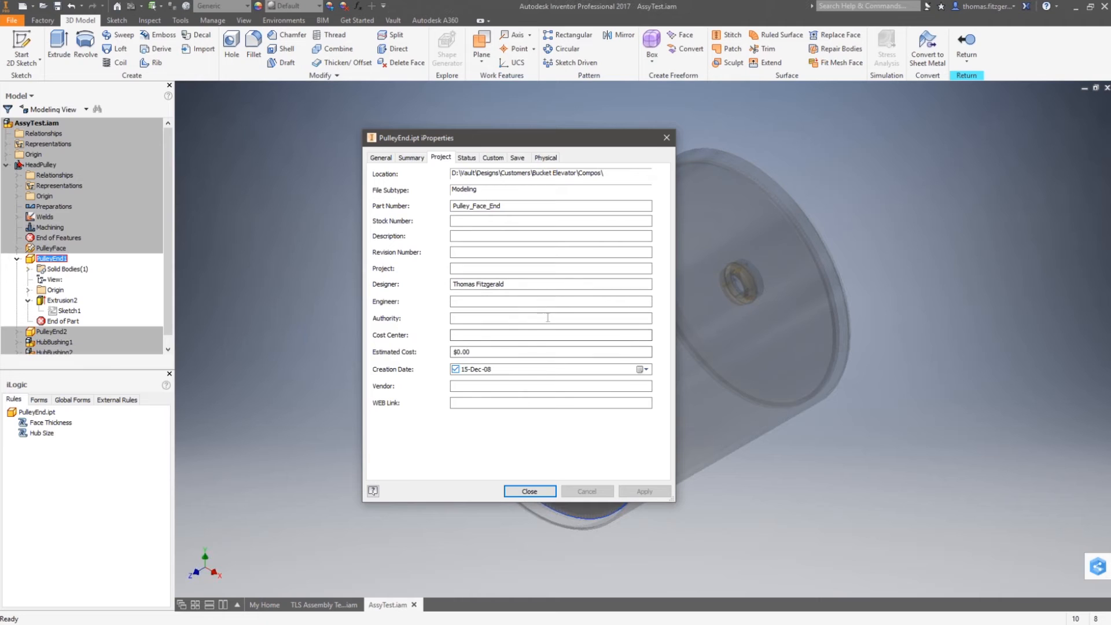
pyautogui.click(493, 157)
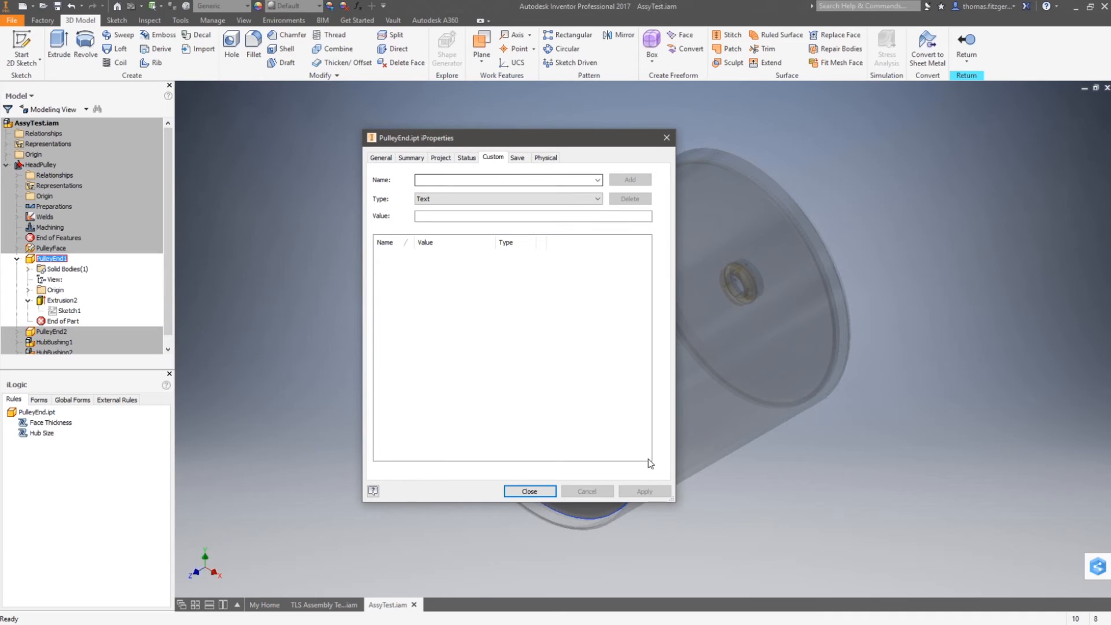
# Close the iProperties and read through the Collect Data/Update Work Features rule in the TLS Assembly Template 2017 assembly
pyautogui.click(528, 491)
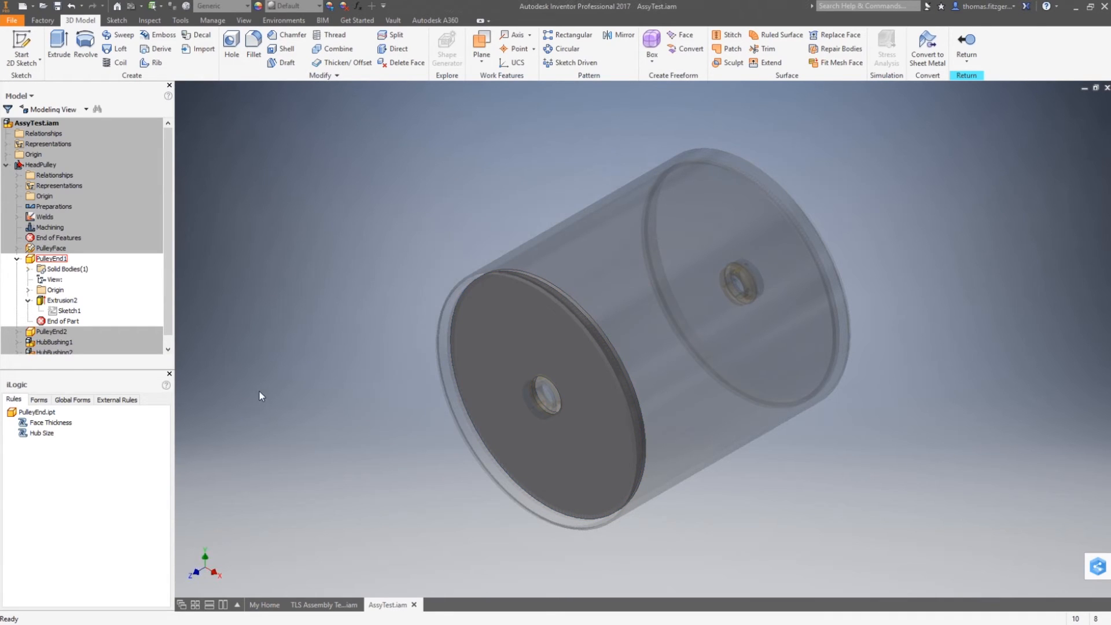
pyautogui.click(313, 605)
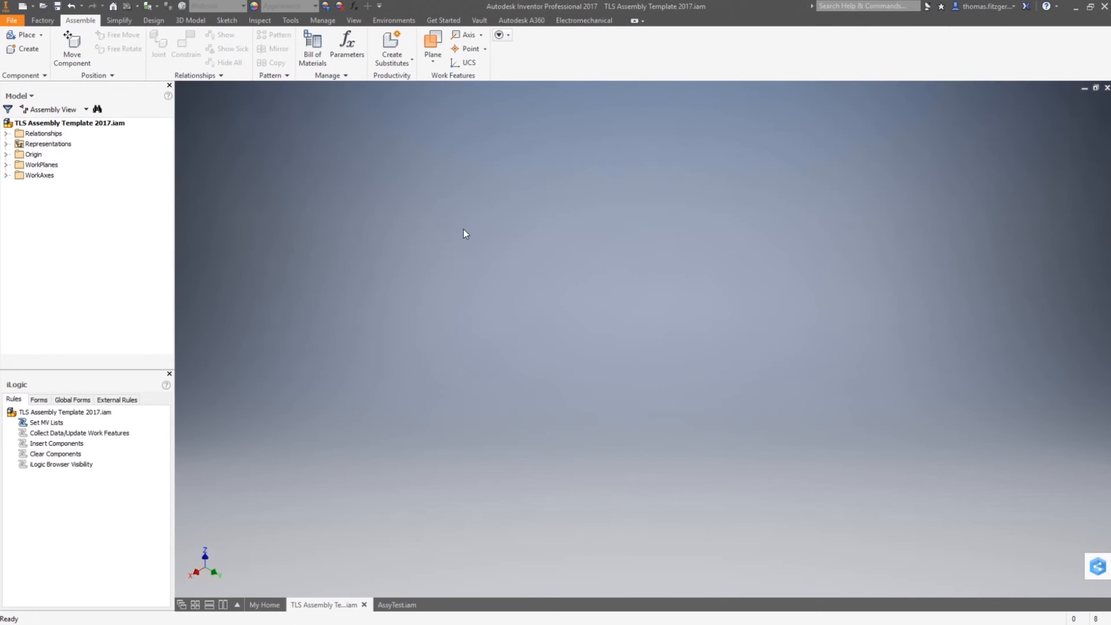
pyautogui.click(81, 433)
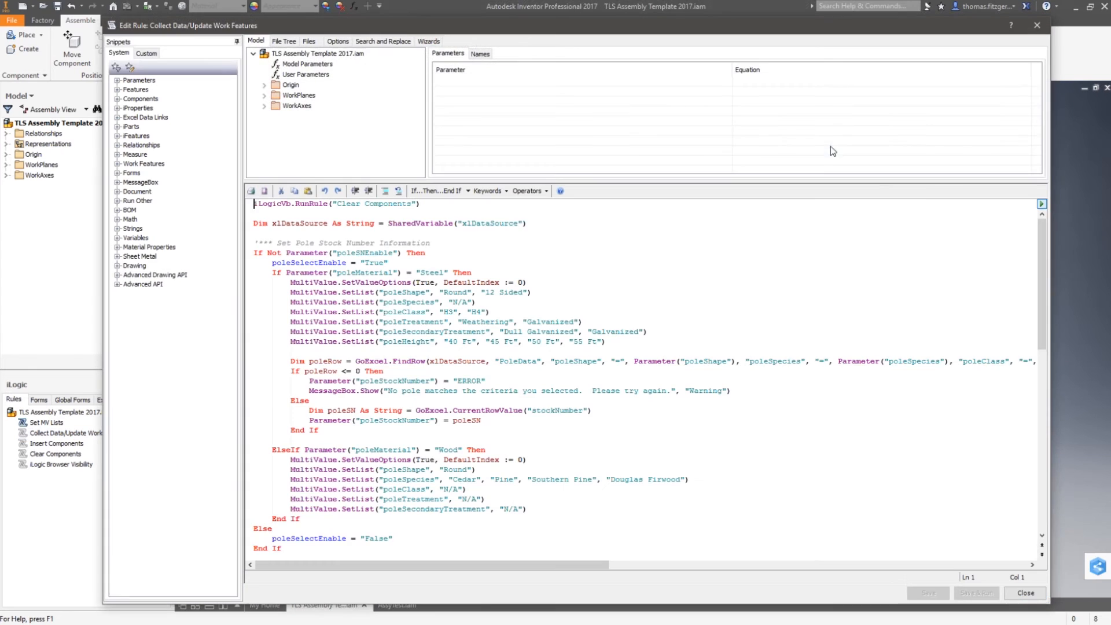
pyautogui.scroll(-4, 866, 334)
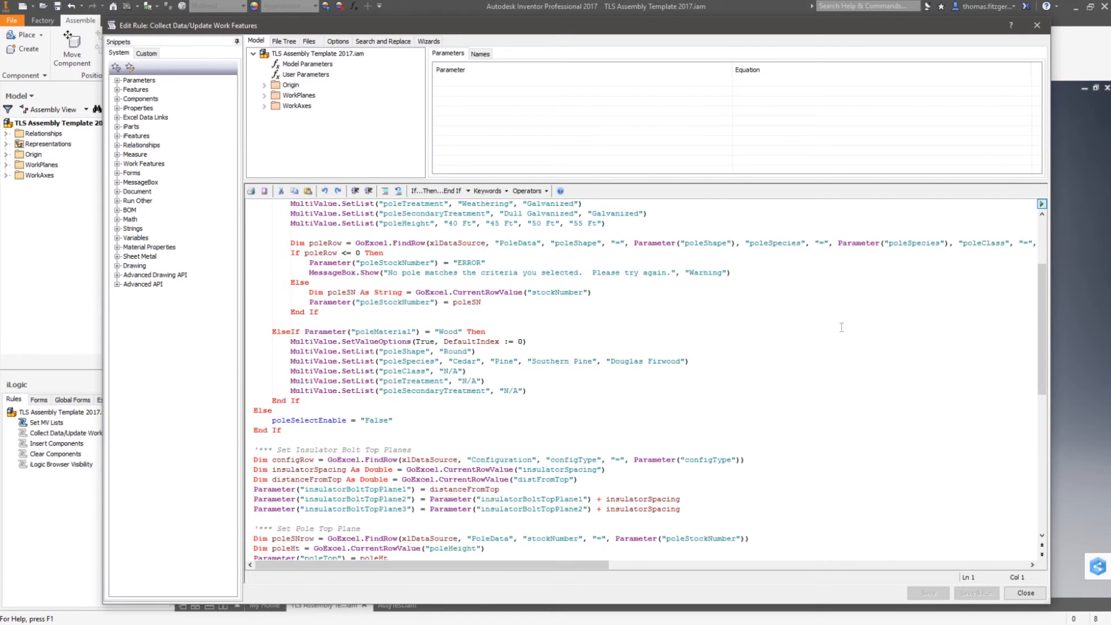
pyautogui.scroll(-2, 838, 330)
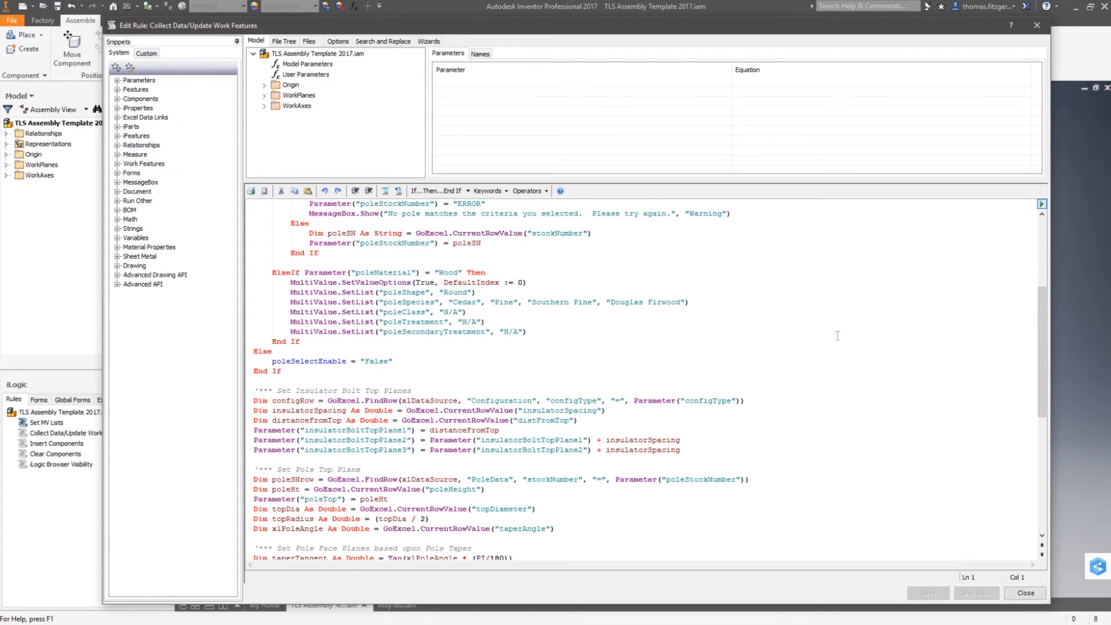
pyautogui.click(837, 336)
pyautogui.scroll(6, 829, 341)
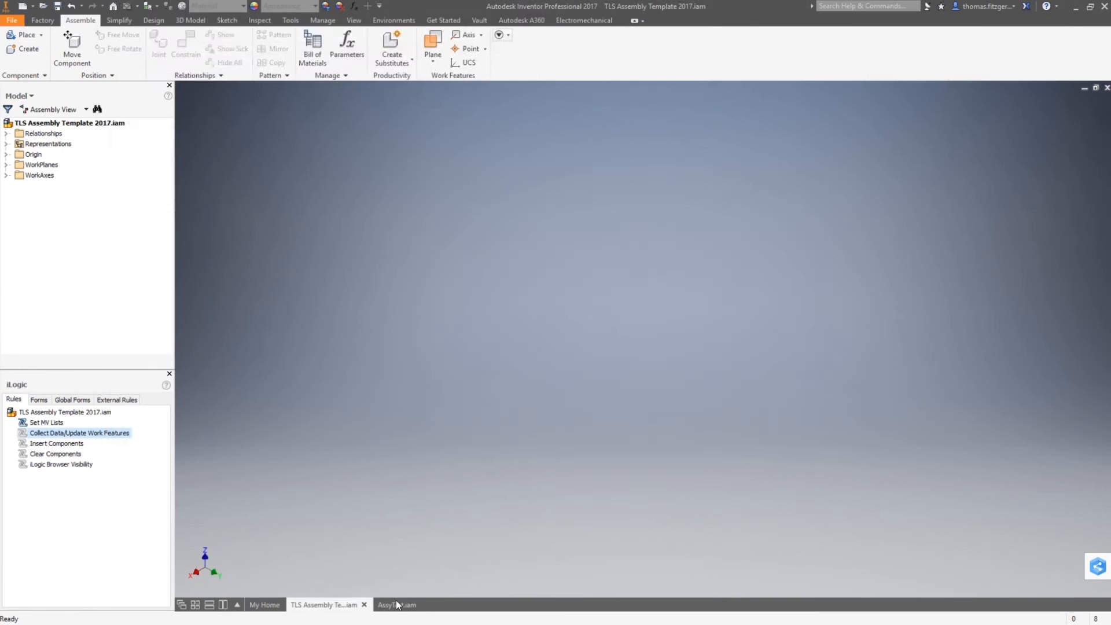
# Return to AssyTest.iam, add a new rule to PulleyEnd.ipt and insert the EndFaceDia user parameter into its code
pyautogui.click(395, 605)
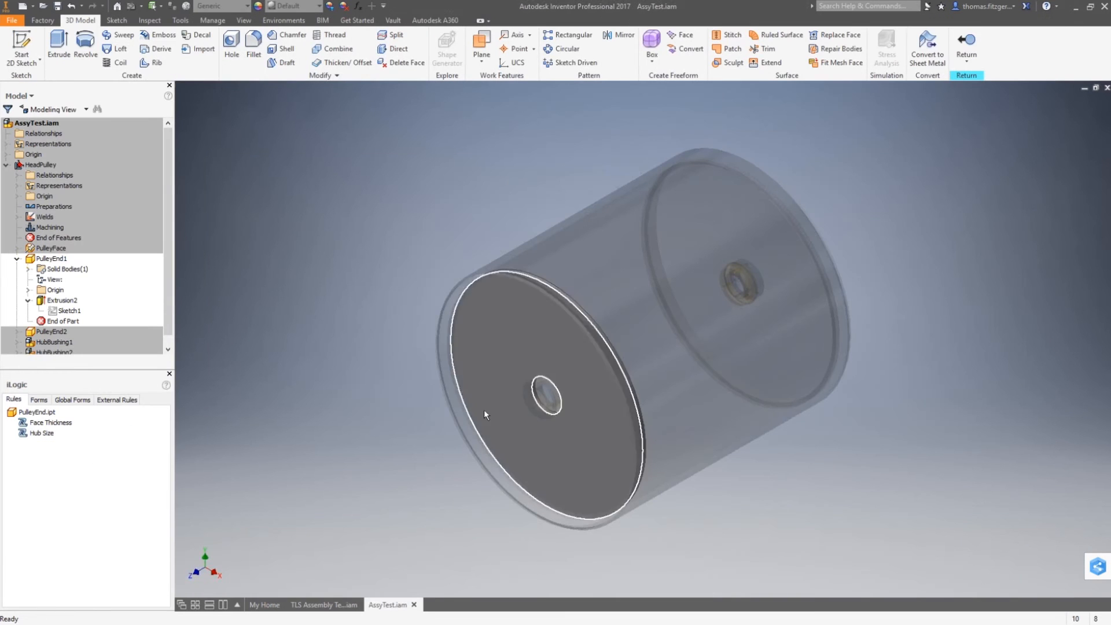
pyautogui.rightClick(32, 412)
pyautogui.click(64, 416)
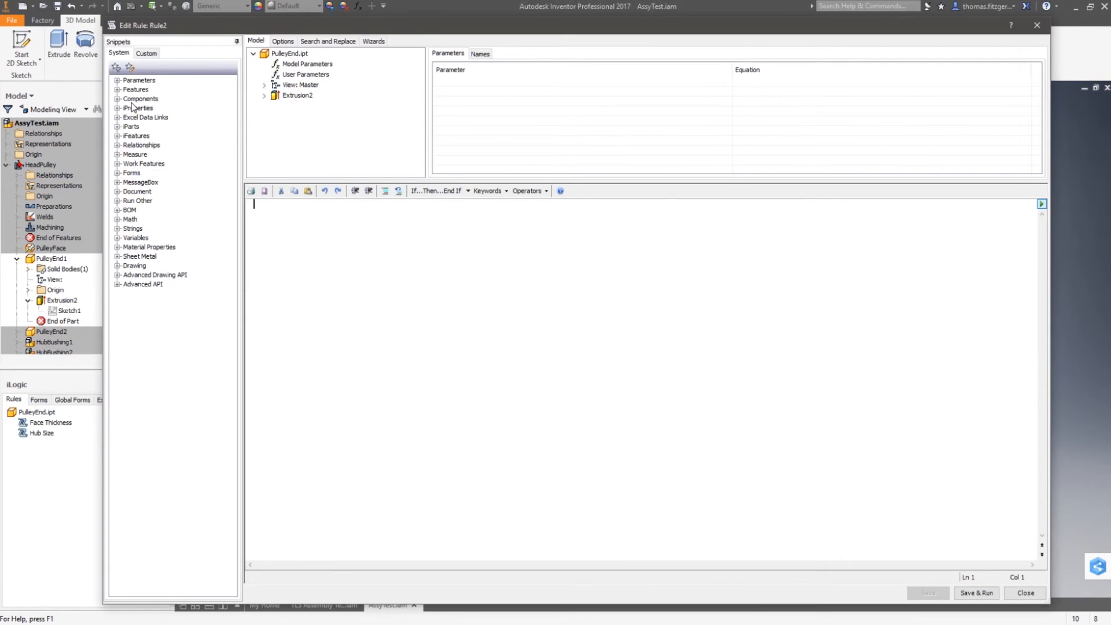
pyautogui.click(310, 74)
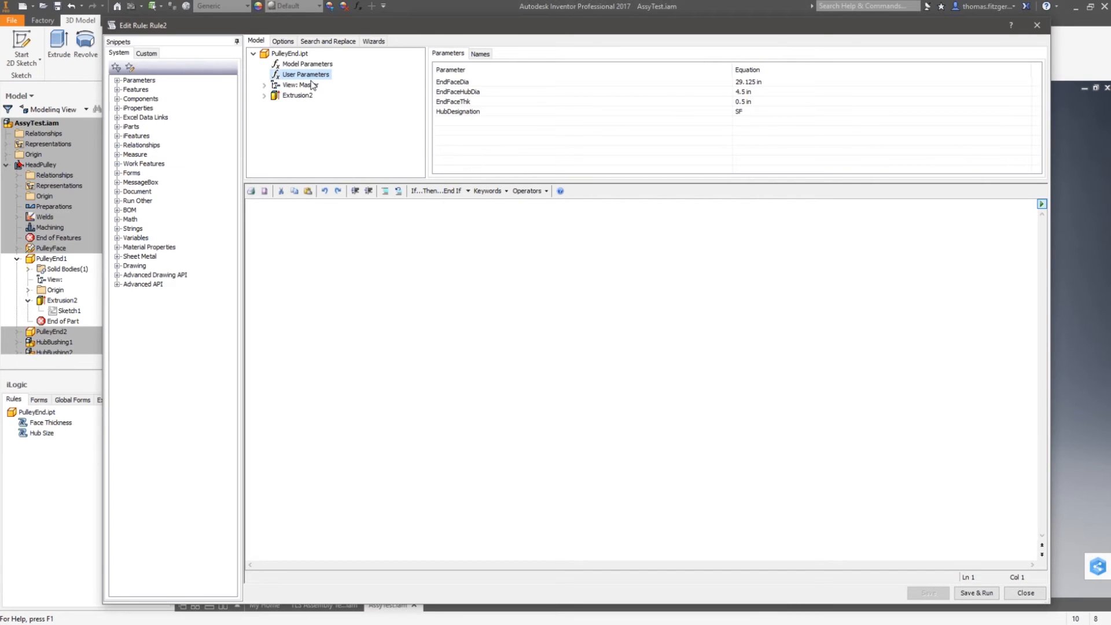
pyautogui.doubleClick(447, 83)
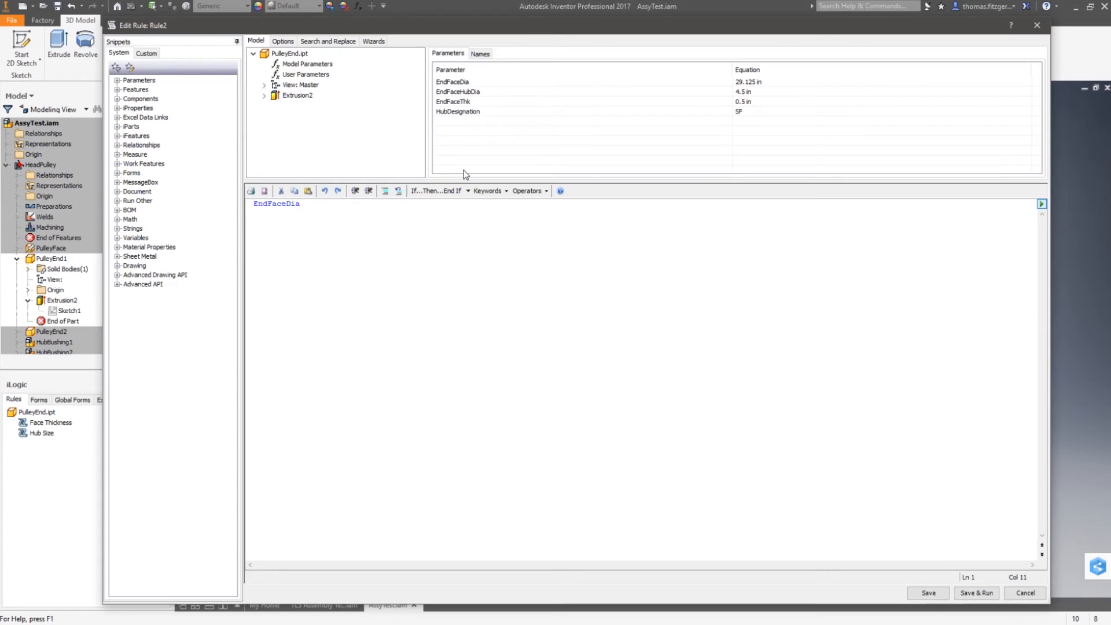
# Add the Document snippets InventorVb.DocumentUpdate() and iLogicVb.UpdateWhenDone = True on separate lines below EndFaceDia
pyautogui.press('Return')
pyautogui.click(118, 192)
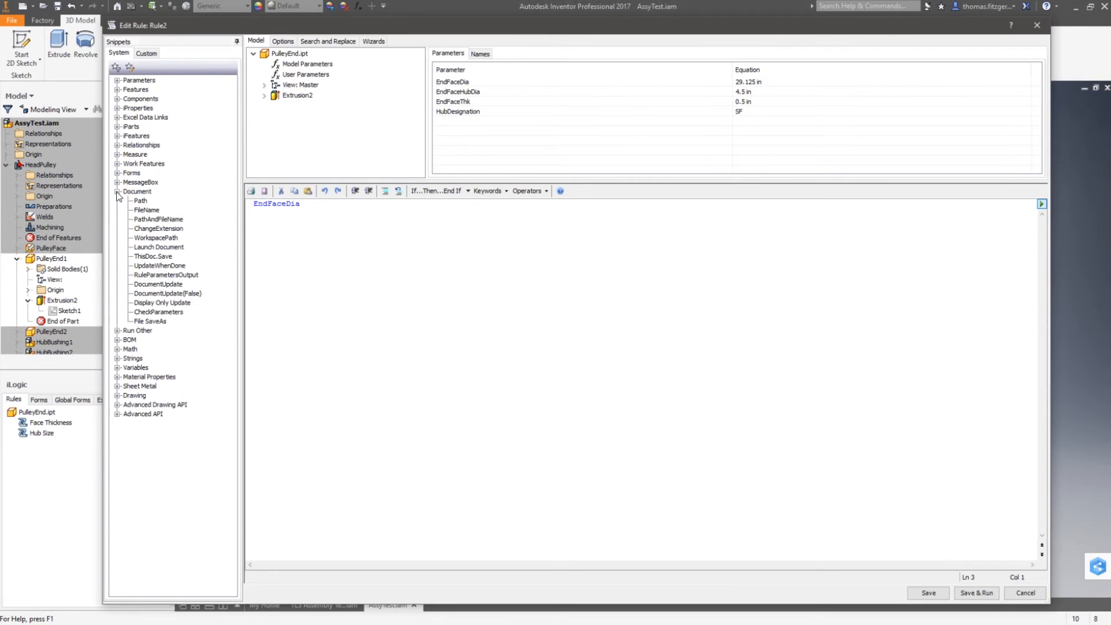
pyautogui.click(157, 284)
pyautogui.doubleClick(165, 284)
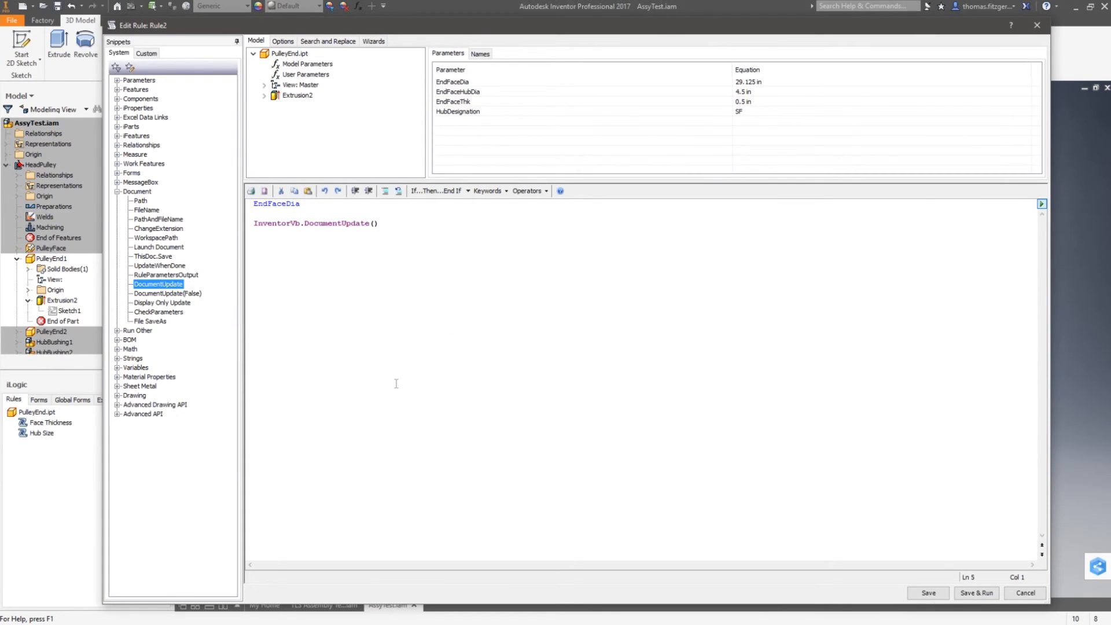
pyautogui.click(407, 221)
pyautogui.press('Return')
pyautogui.press('Return')
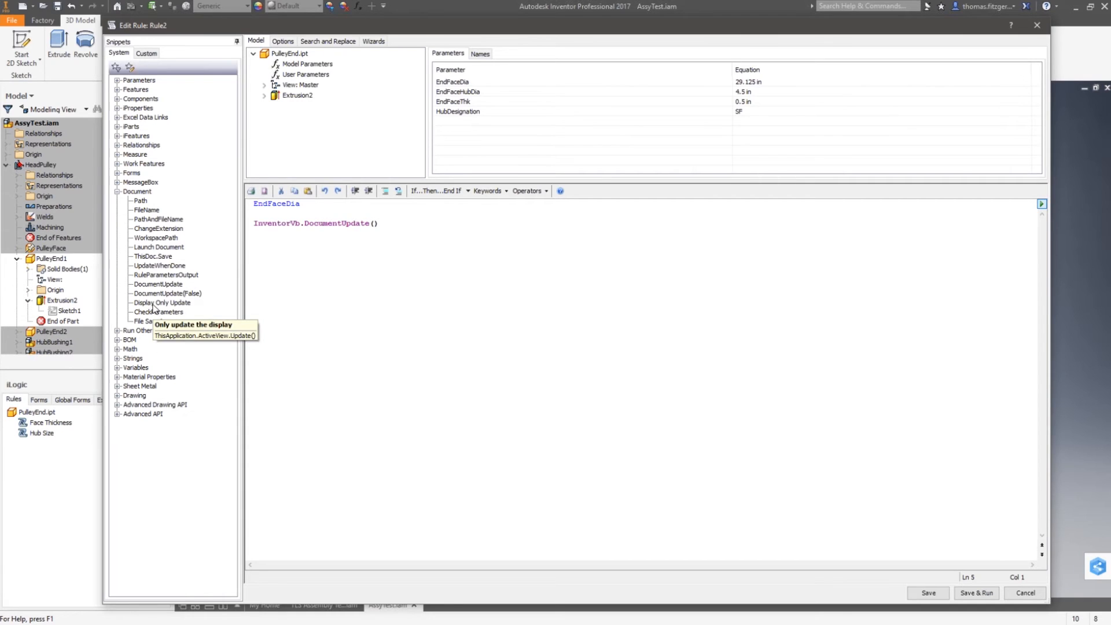
pyautogui.doubleClick(158, 265)
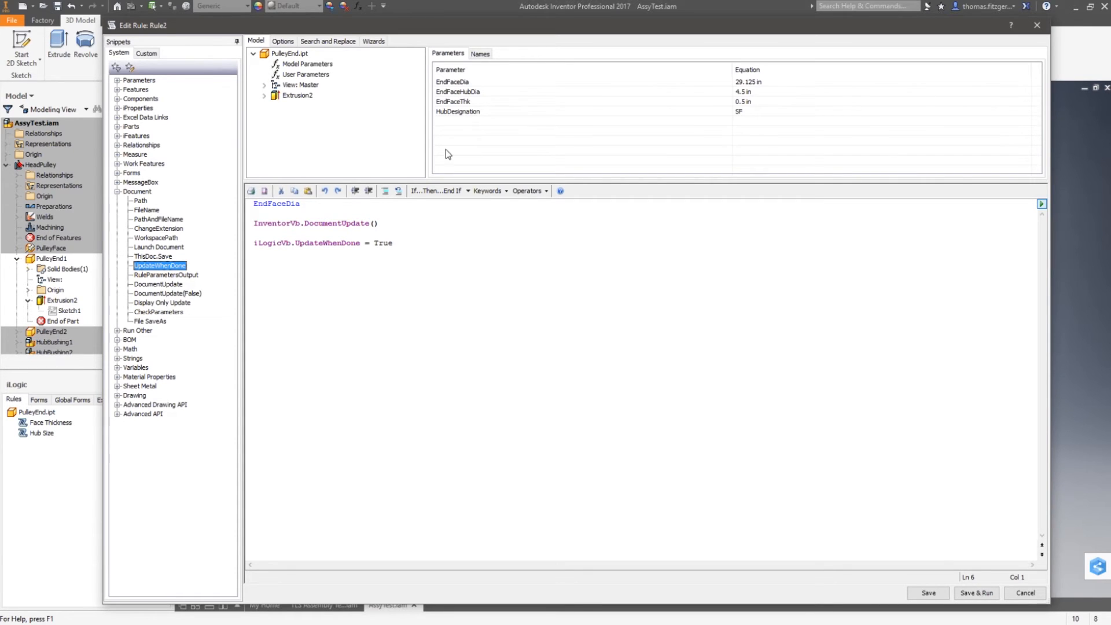
# Insert the RuleParametersOutput() snippet between the EndFaceDia line and the DocumentUpdate statement
pyautogui.click(293, 235)
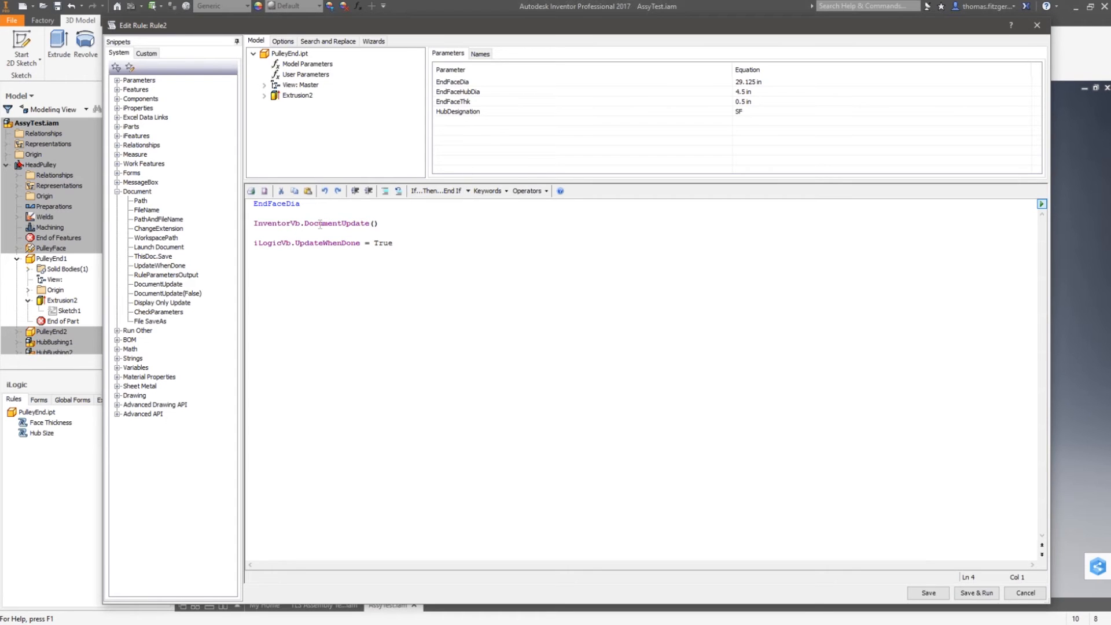
pyautogui.click(299, 213)
pyautogui.press('Return')
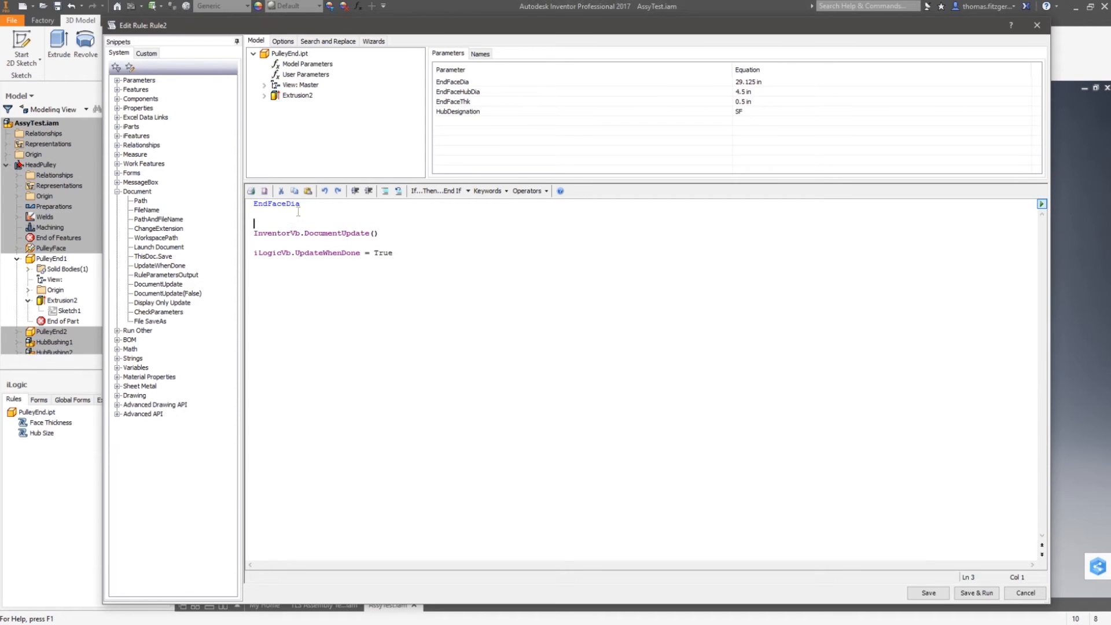
pyautogui.doubleClick(166, 275)
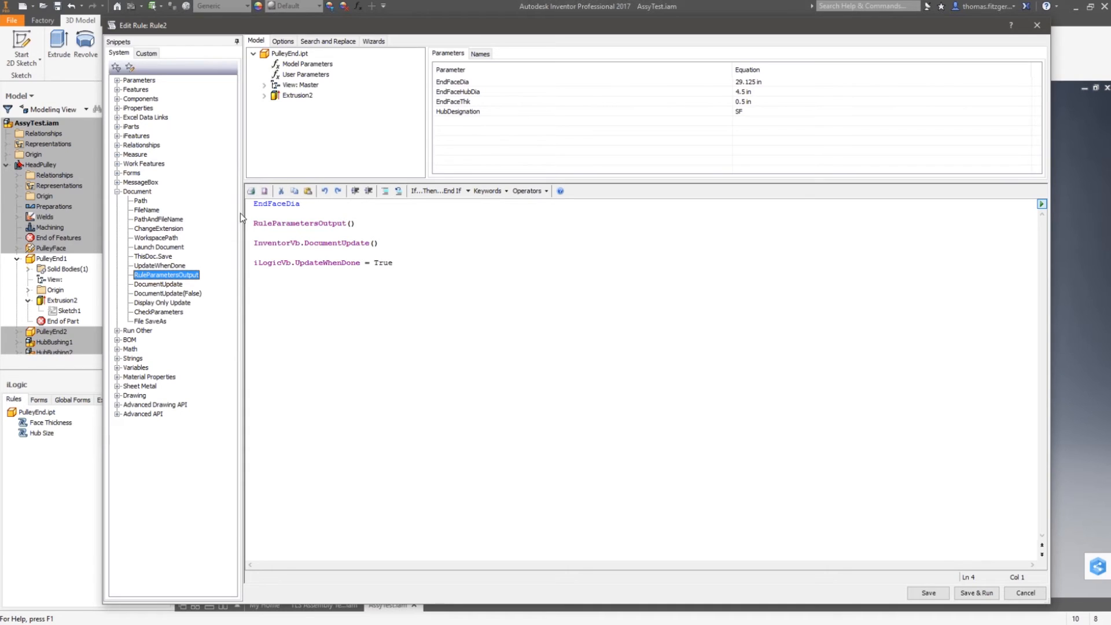
# Delete the RuleParametersOutput, DocumentUpdate and UpdateWhenDone statements from the rule, leaving only EndFaceDia
pyautogui.click(306, 273)
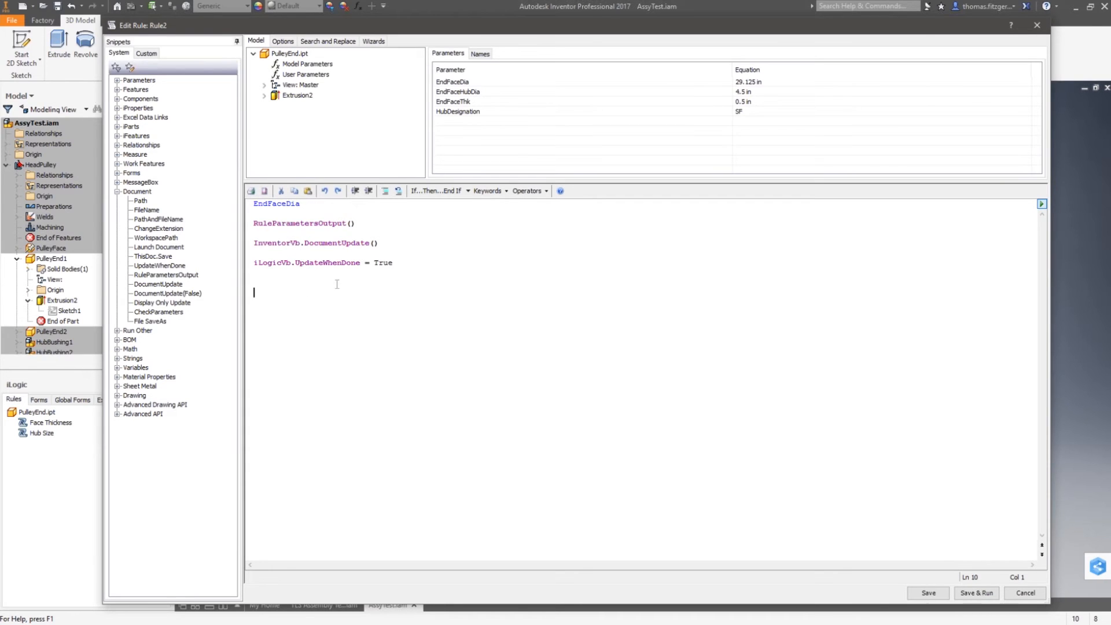
pyautogui.moveTo(399, 263); pyautogui.dragTo(213, 225)
pyautogui.press('BackSpace')
pyautogui.press('BackSpace')
pyautogui.click(254, 206)
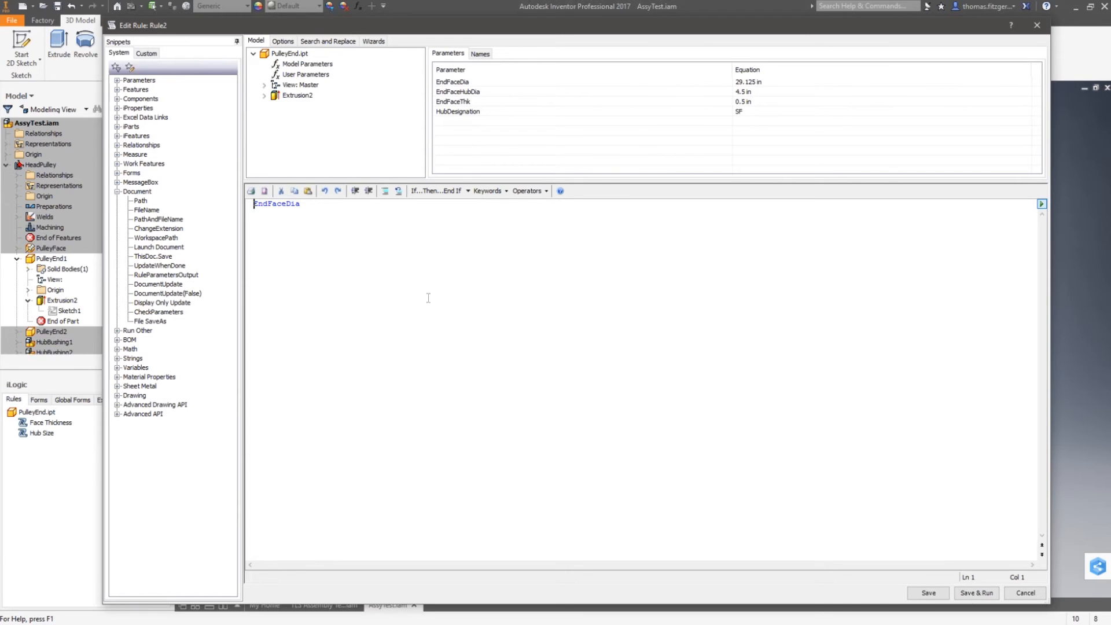
# Rewrite the EndFaceDia reference as Parameter("EndFaceDia") and add an empty line above it
pyautogui.write('Parameter')
pyautogui.press('BackSpace')
pyautogui.write('r("')
pyautogui.click(354, 219)
pyautogui.write('")')
pyautogui.press('Home')
pyautogui.press('Return')
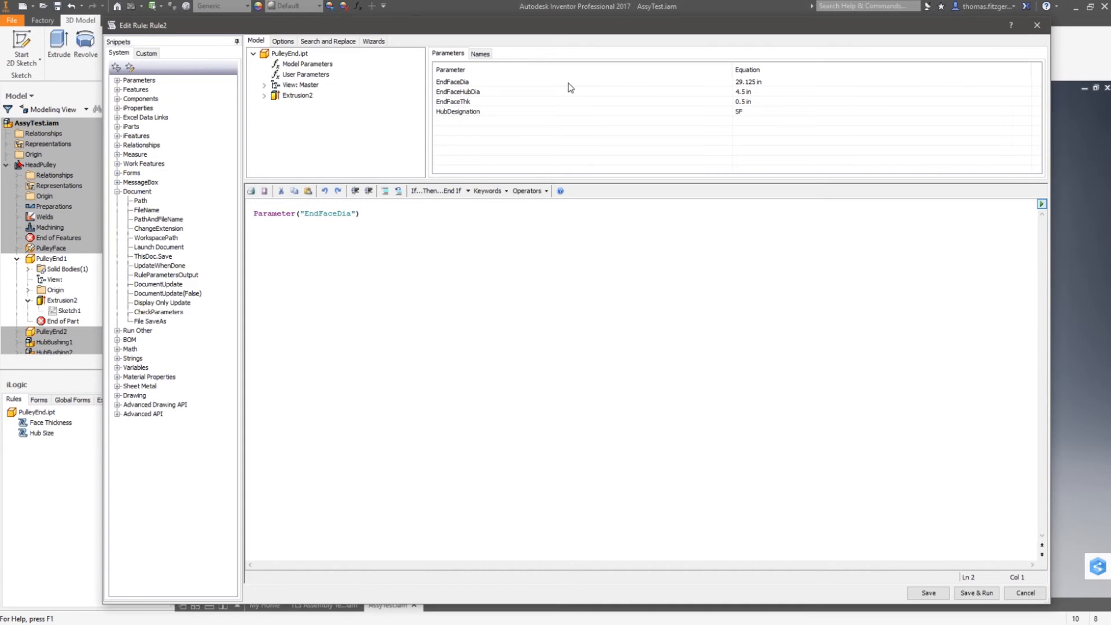
# Insert the plain EndFaceDia parameter on its own line above the Parameter("EndFaceDia") statement, separated by a blank line
pyautogui.click(459, 84)
pyautogui.doubleClick(452, 83)
pyautogui.press('Return')
pyautogui.press('Return')
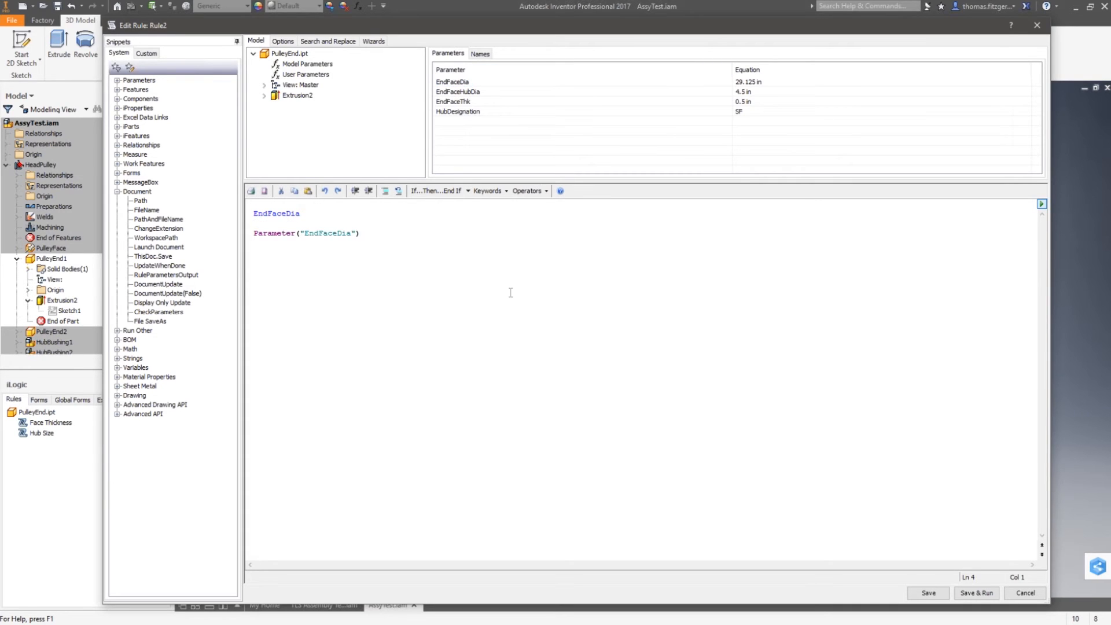
# Compare the direct EndFaceDia reference with the Parameter("EndFaceDia") form by highlighting each in turn
pyautogui.press('Up')
pyautogui.click(407, 291)
pyautogui.moveTo(253, 213)
pyautogui.mouseDown()
pyautogui.moveTo(301, 214)
pyautogui.moveTo(253, 213)
pyautogui.mouseUp()
pyautogui.click(300, 215)
pyautogui.click(321, 280)
pyautogui.moveTo(301, 214); pyautogui.dragTo(255, 217)
pyautogui.click(291, 261)
pyautogui.click(250, 235)
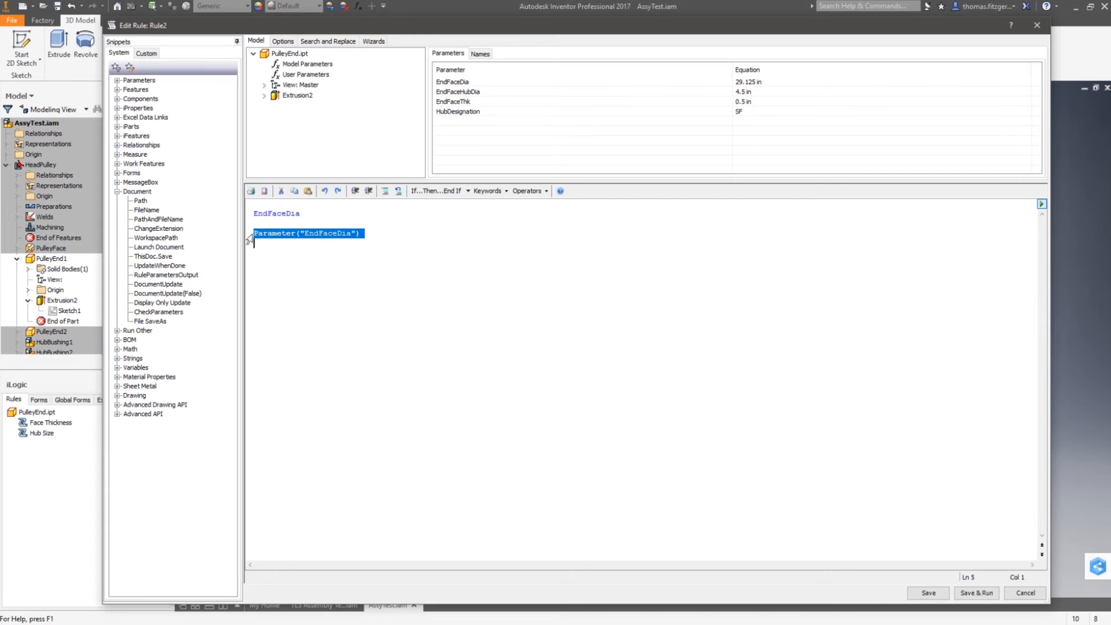
pyautogui.click(308, 270)
pyautogui.moveTo(363, 233); pyautogui.dragTo(243, 244)
pyautogui.click(313, 240)
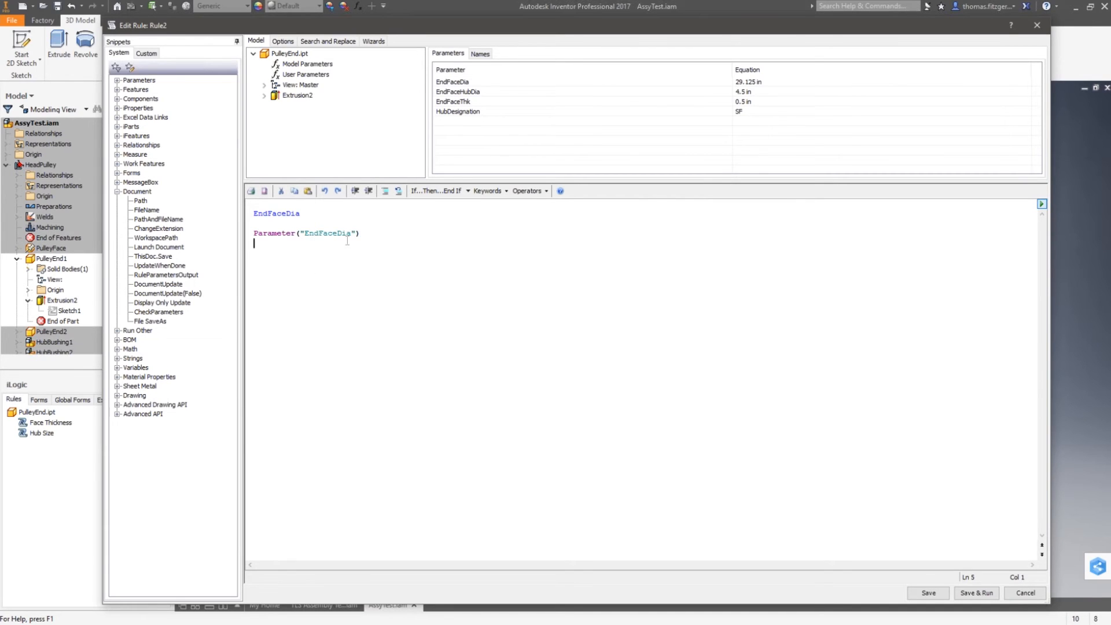
pyautogui.moveTo(366, 233); pyautogui.dragTo(255, 234)
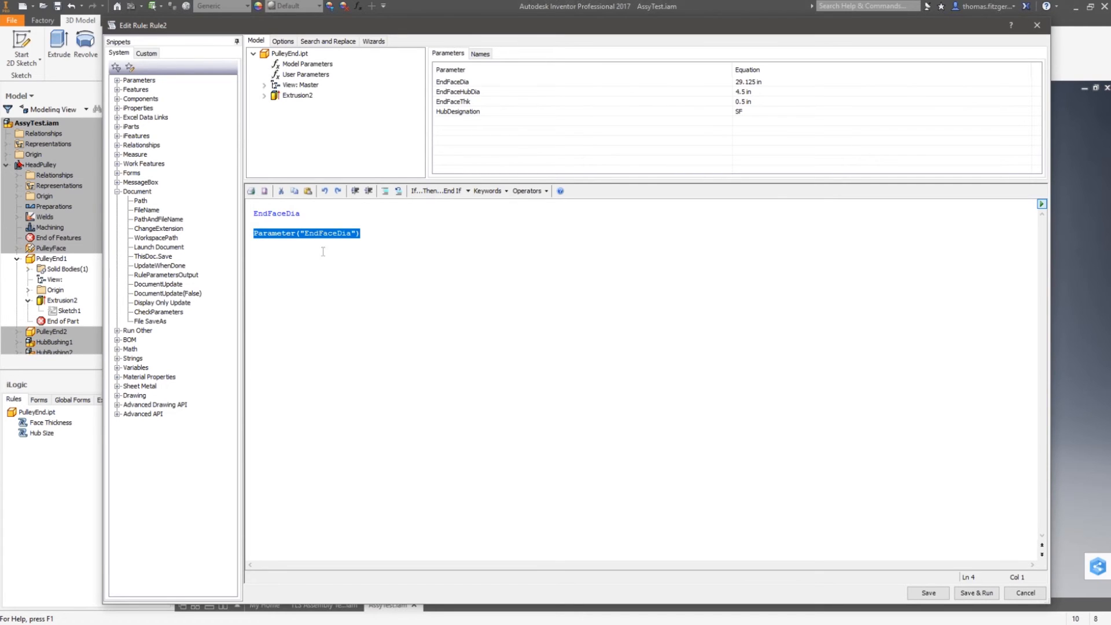
pyautogui.click(385, 273)
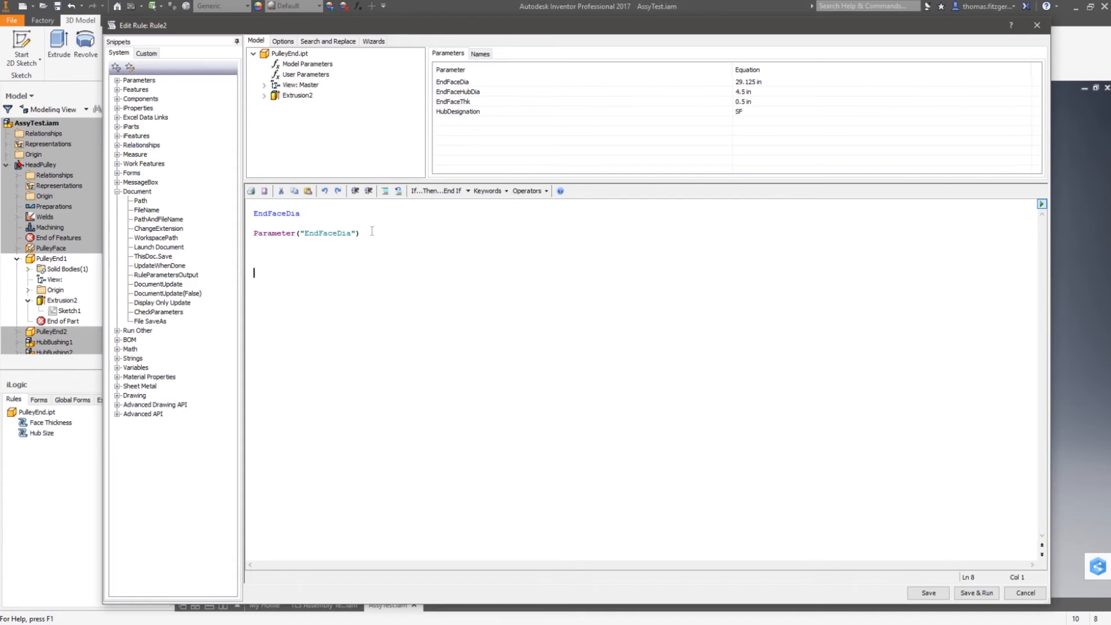
pyautogui.moveTo(300, 213); pyautogui.dragTo(253, 214)
pyautogui.click(406, 282)
pyautogui.moveTo(303, 214); pyautogui.dragTo(226, 223)
pyautogui.click(306, 216)
pyautogui.moveTo(306, 215); pyautogui.dragTo(252, 214)
pyautogui.click(363, 233)
pyautogui.moveTo(381, 237); pyautogui.dragTo(254, 225)
pyautogui.click(277, 266)
pyautogui.moveTo(438, 234); pyautogui.dragTo(254, 225)
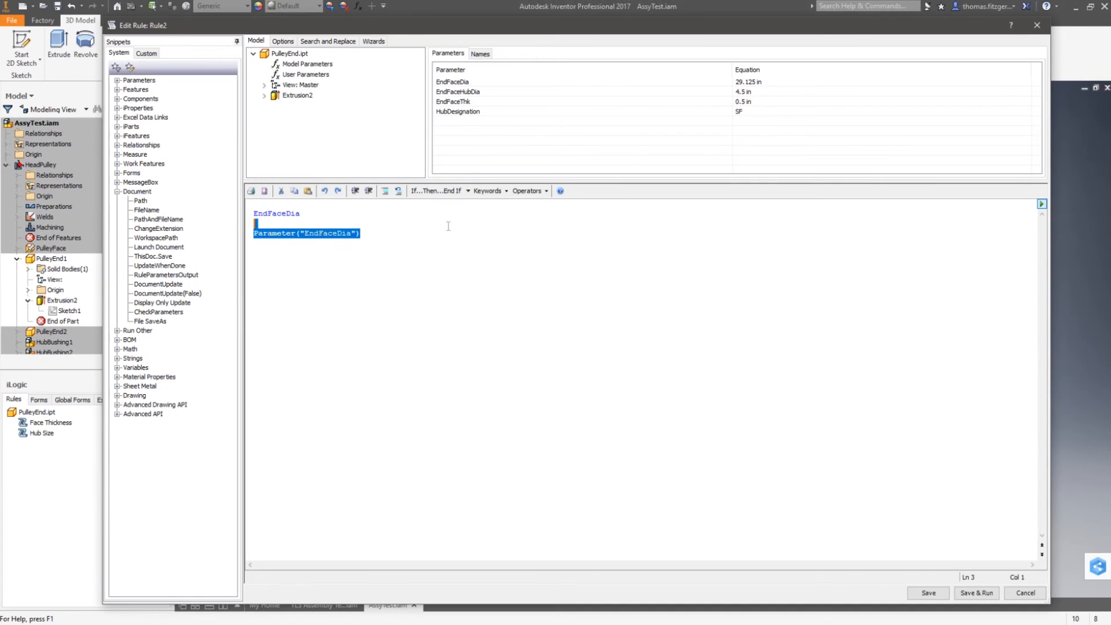
# Insert the iProperties Part Number snippet below the parameter lines and examine its "Project" and "Part Number" arguments
pyautogui.click(118, 108)
pyautogui.click(152, 116)
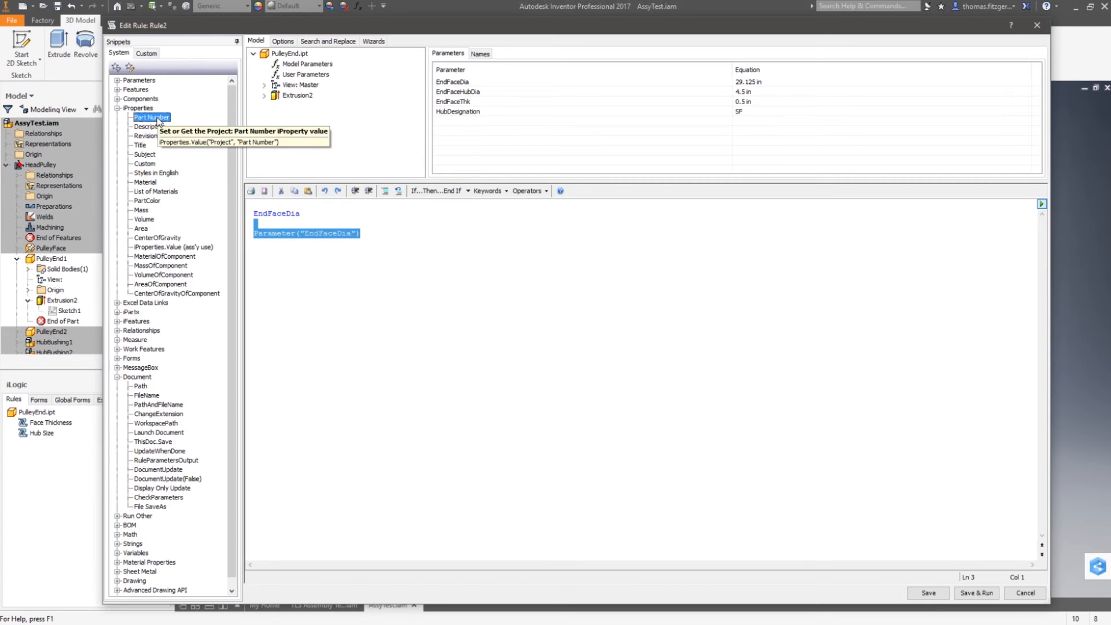
pyautogui.click(280, 273)
pyautogui.doubleClick(151, 117)
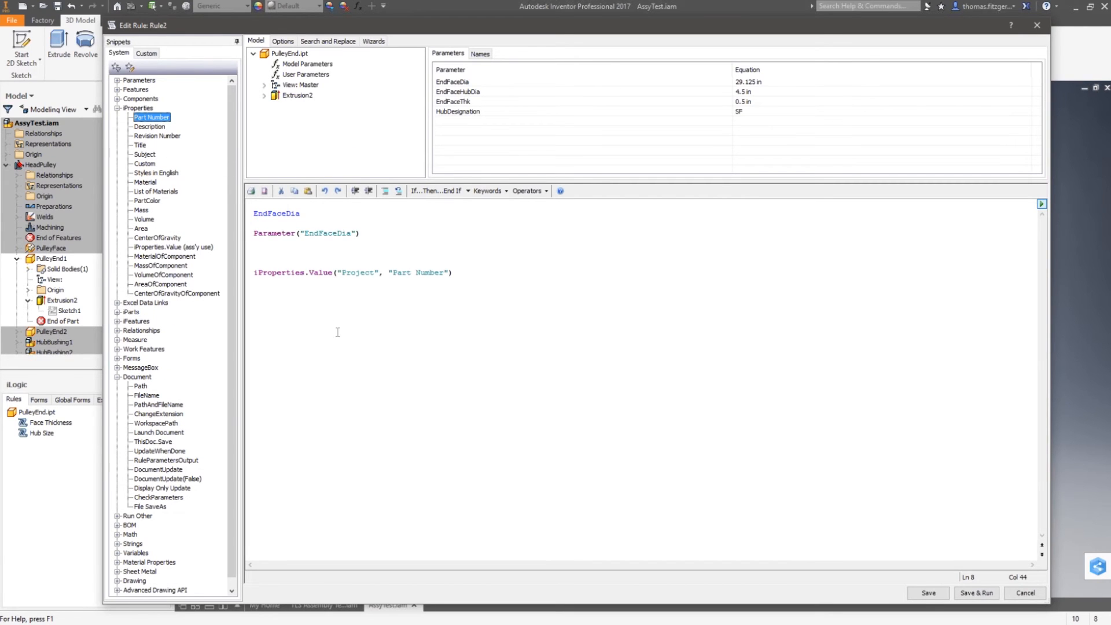
pyautogui.click(357, 273)
pyautogui.doubleClick(356, 273)
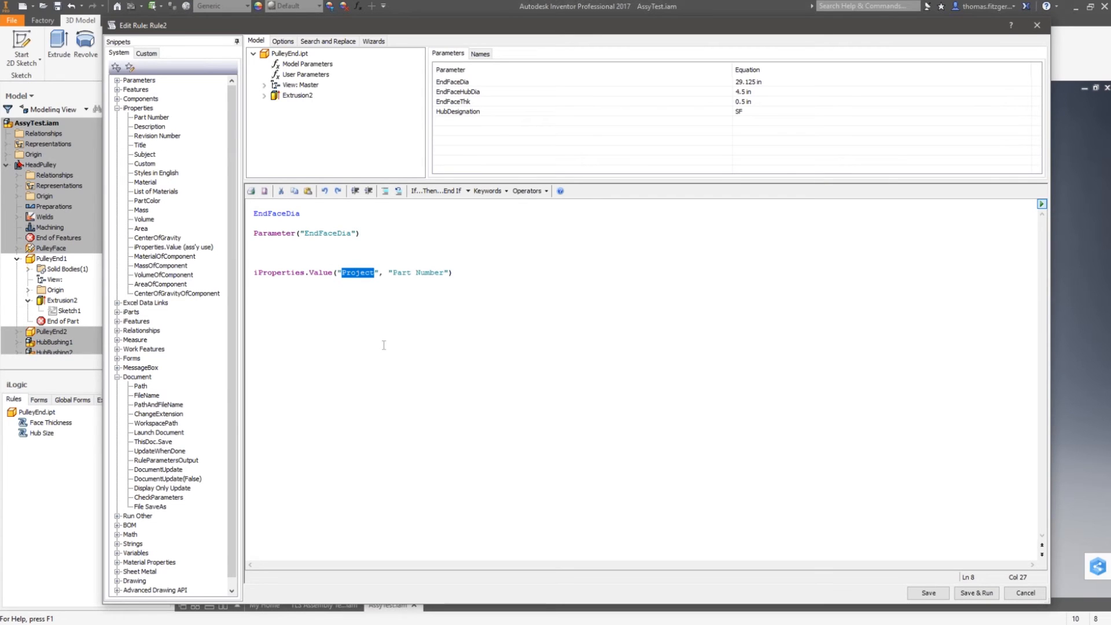
pyautogui.moveTo(443, 273); pyautogui.dragTo(393, 282)
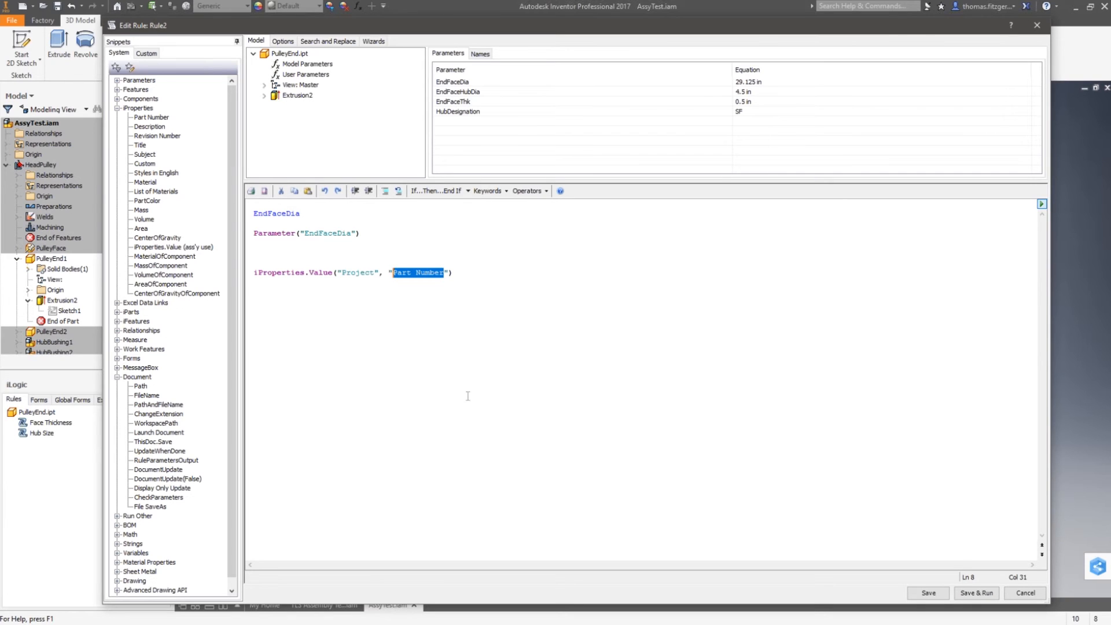
pyautogui.click(465, 275)
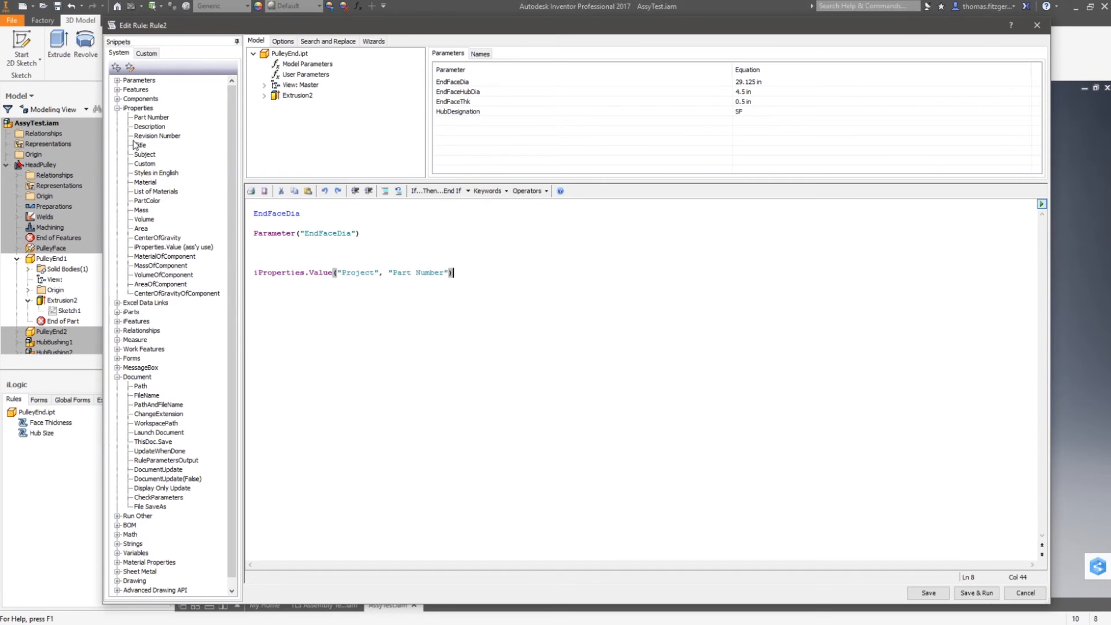
# Insert the Custom iProperties snippet below the Part Number statement and compare the category arguments of both lines
pyautogui.click(146, 164)
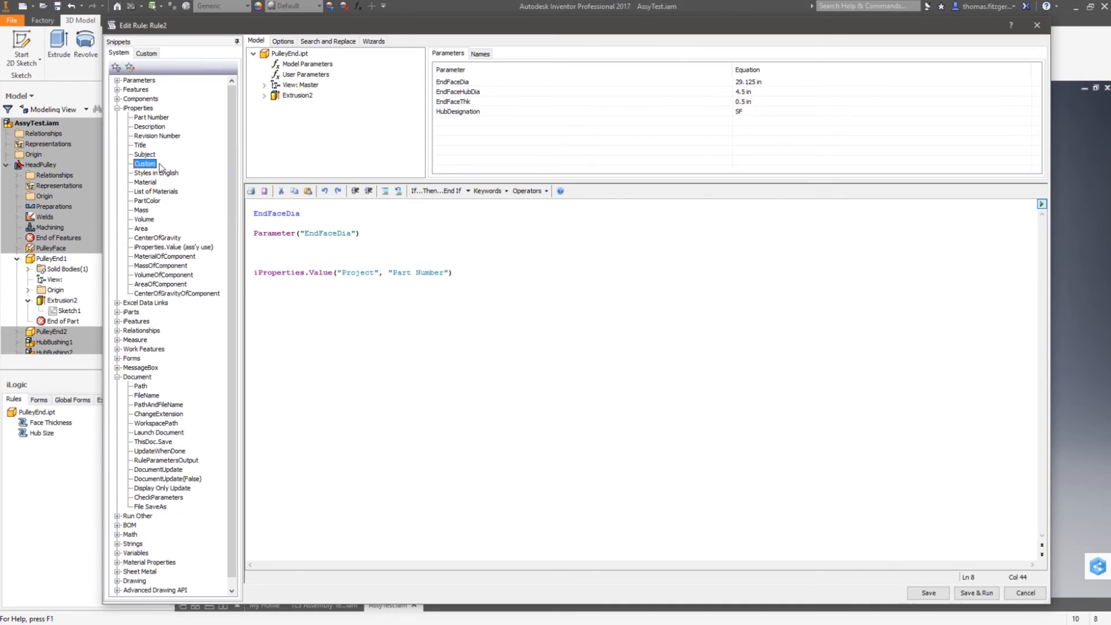
pyautogui.click(268, 297)
pyautogui.press('Return')
pyautogui.doubleClick(145, 164)
pyautogui.doubleClick(351, 283)
pyautogui.doubleClick(358, 272)
pyautogui.click(362, 284)
pyautogui.doubleClick(361, 282)
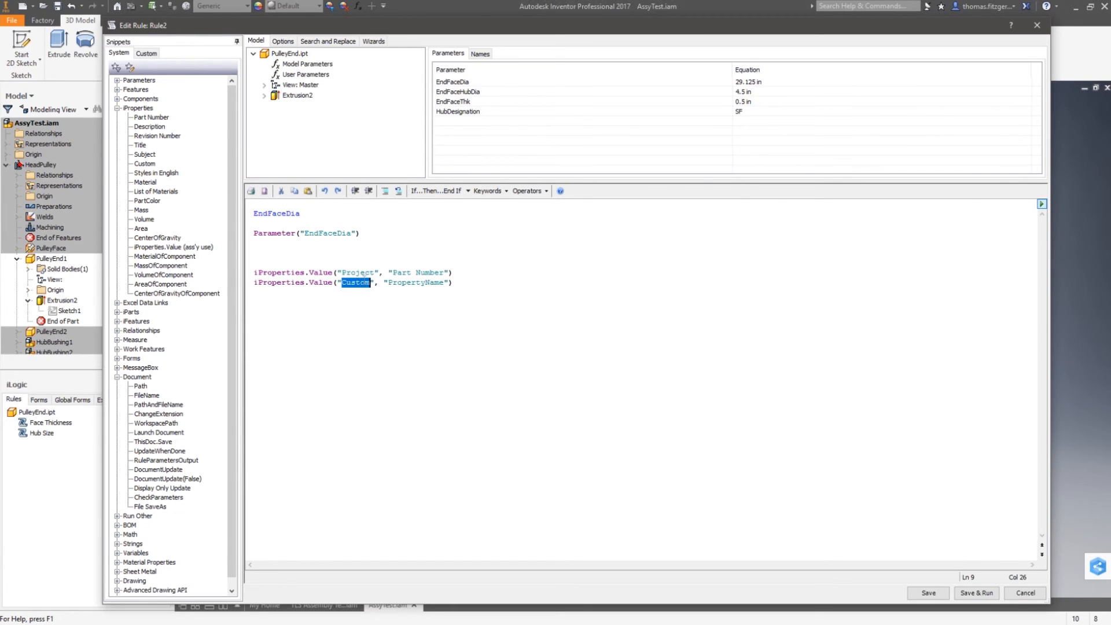
# Examine the "PropertyName" argument of the custom iProperty statement, and close the rule editor without saving the code
pyautogui.doubleClick(358, 272)
pyautogui.doubleClick(416, 283)
pyautogui.moveTo(468, 282); pyautogui.dragTo(249, 283)
pyautogui.click(372, 384)
pyautogui.click(1022, 593)
pyautogui.click(569, 342)
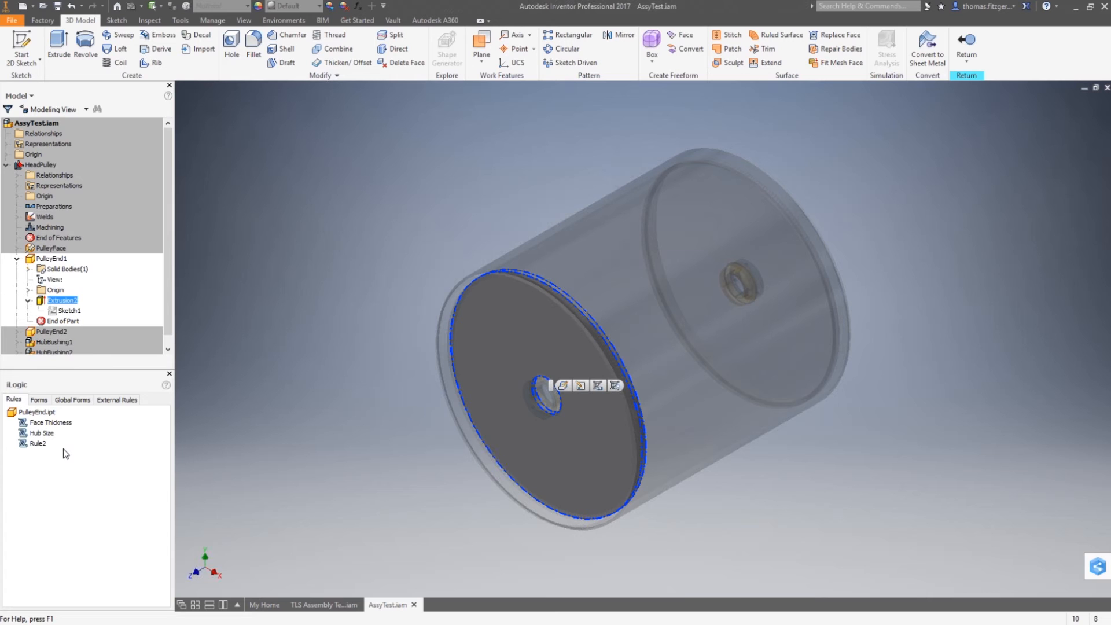
# Open the Face Thickness rule, examine how EndFaceDia cases such as 48, 54, 60 drive EndFaceThk, and close it unchanged
pyautogui.doubleClick(51, 423)
pyautogui.doubleClick(332, 213)
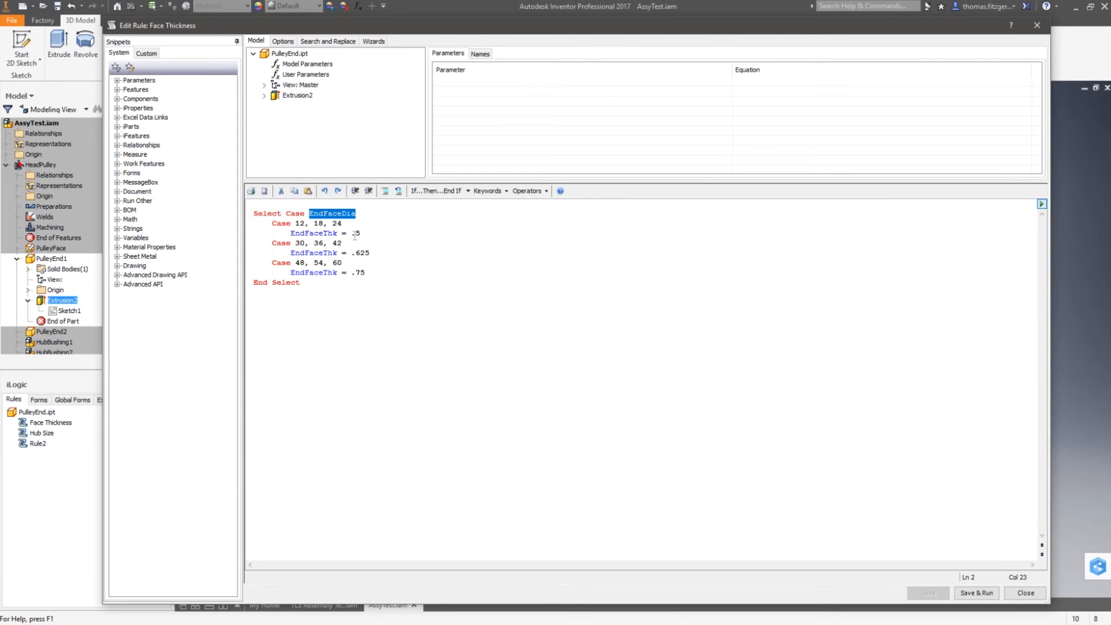
pyautogui.moveTo(342, 263); pyautogui.dragTo(295, 263)
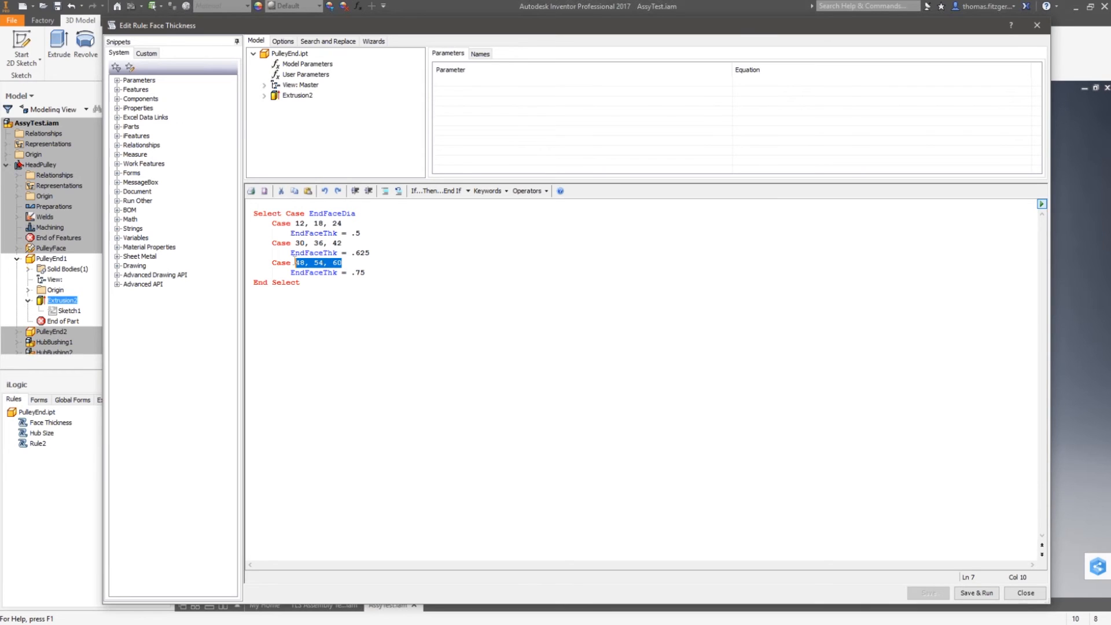
pyautogui.doubleClick(324, 273)
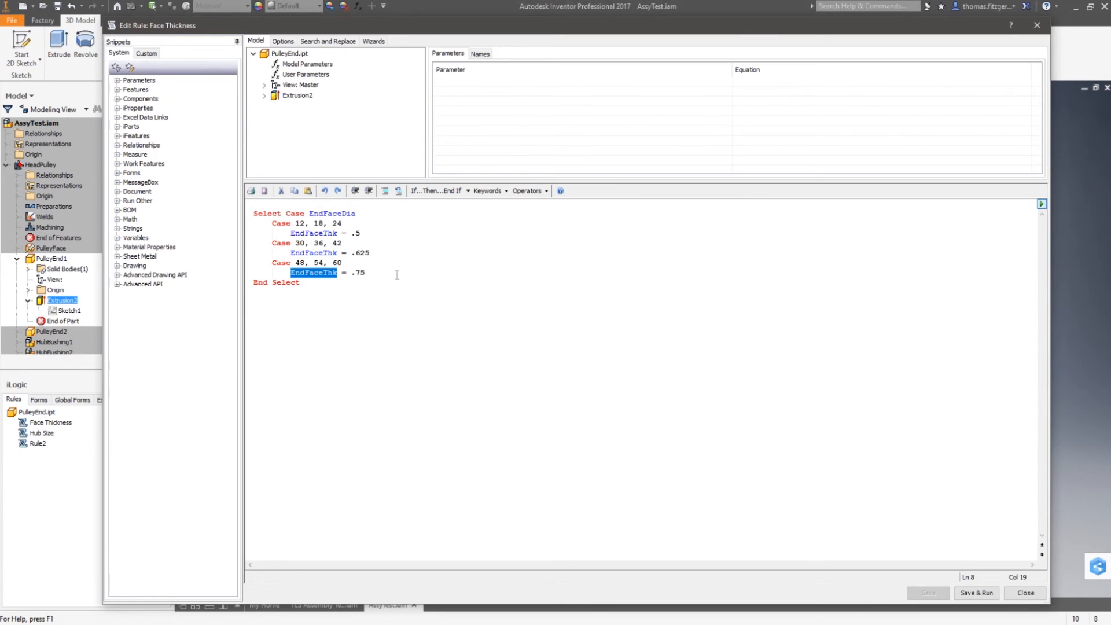
pyautogui.moveTo(371, 272); pyautogui.dragTo(337, 272)
pyautogui.click(446, 315)
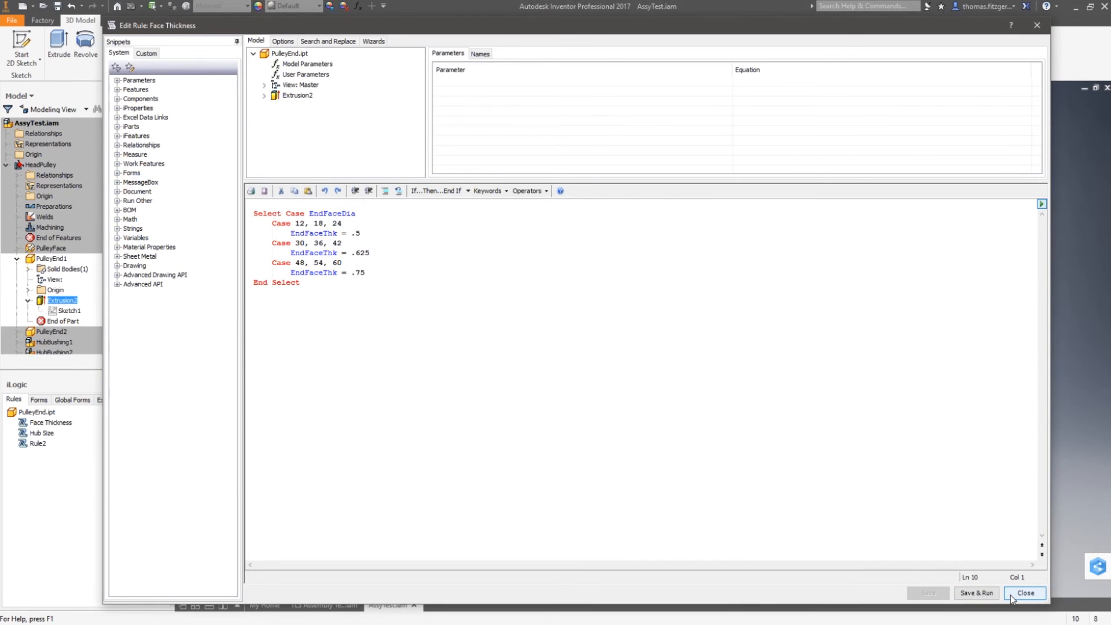
pyautogui.click(1024, 593)
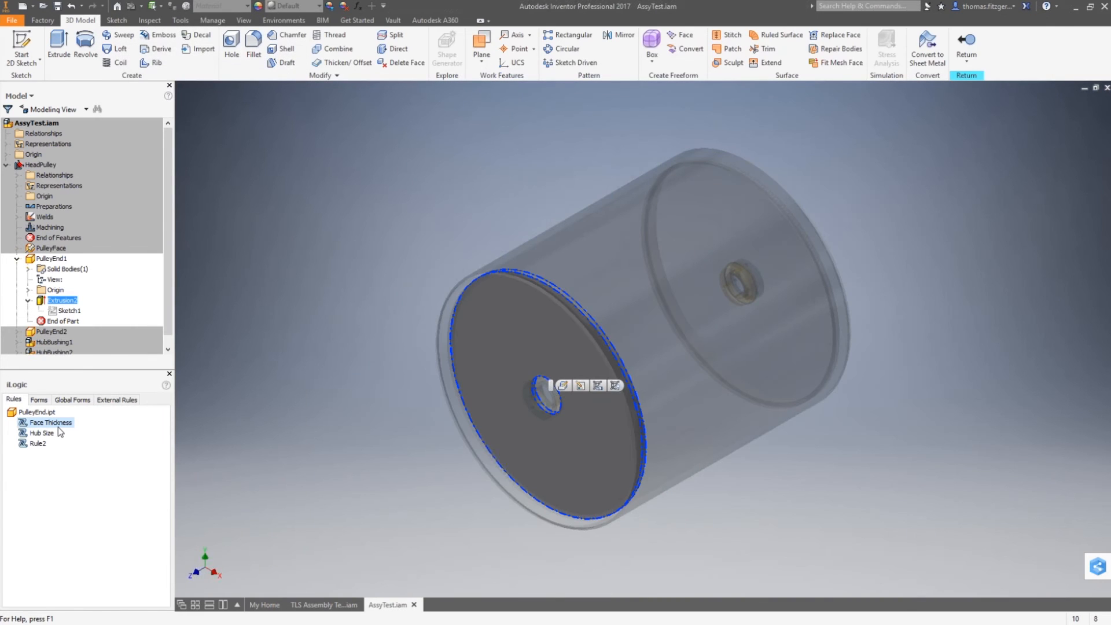
# Reopen the Face Thickness rule and insert the feature IsActive snippet below End Select, with "Extrusion2" as the feature name
pyautogui.doubleClick(58, 423)
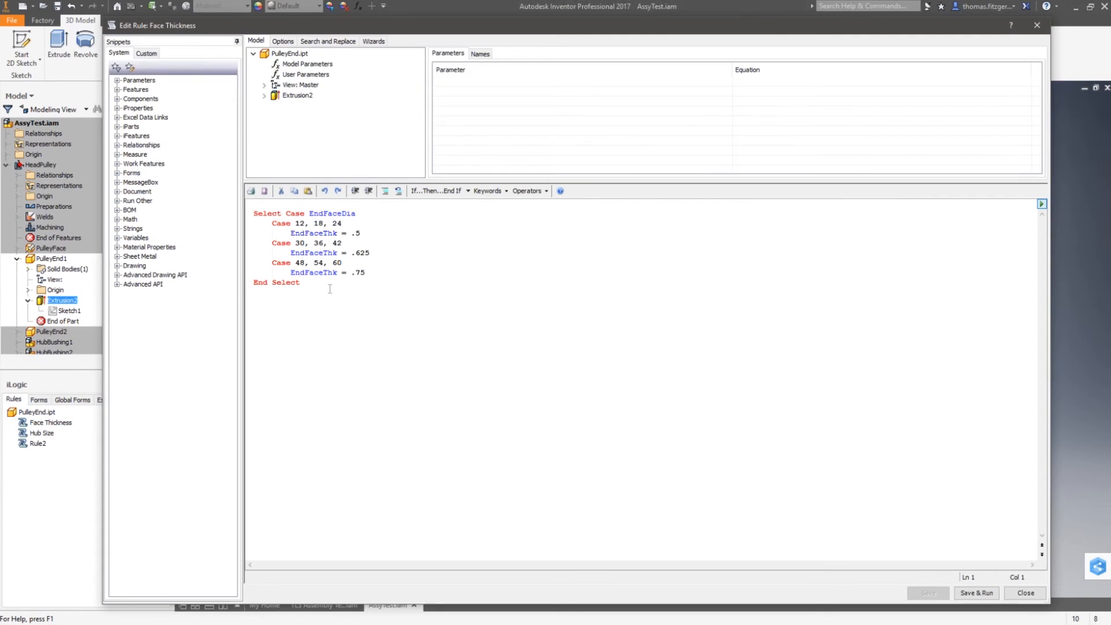
pyautogui.press('Return')
pyautogui.click(117, 90)
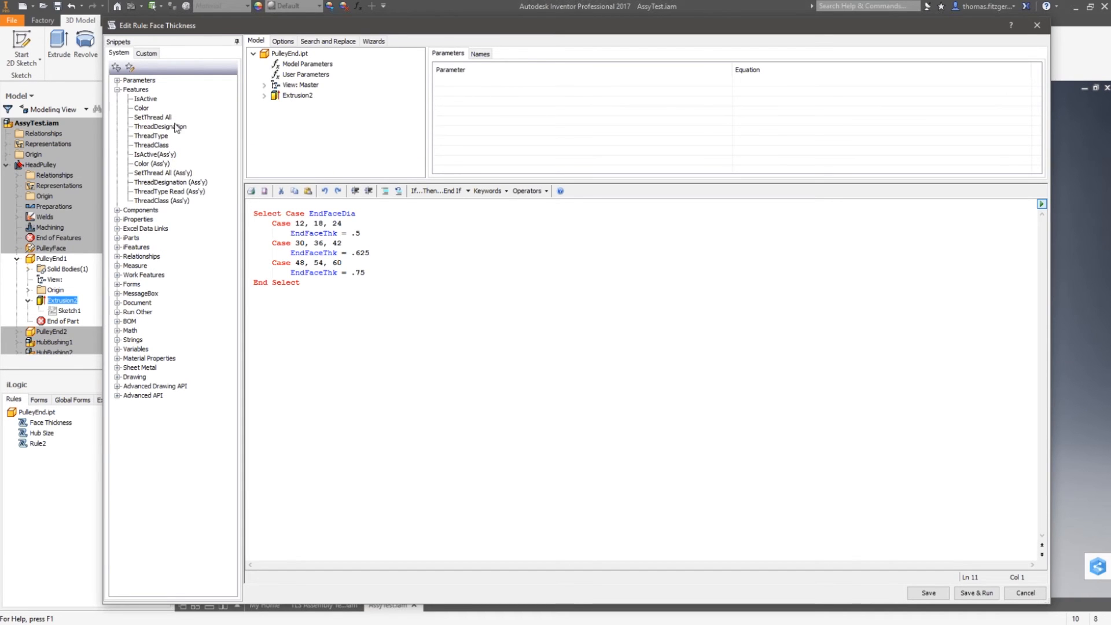
pyautogui.doubleClick(150, 99)
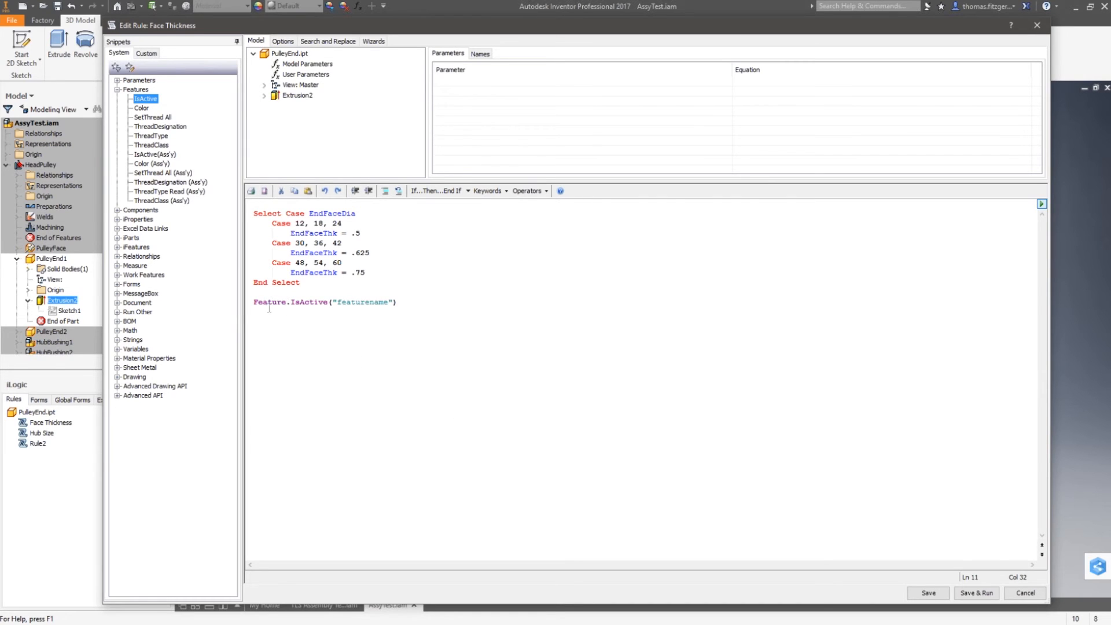
pyautogui.doubleClick(340, 302)
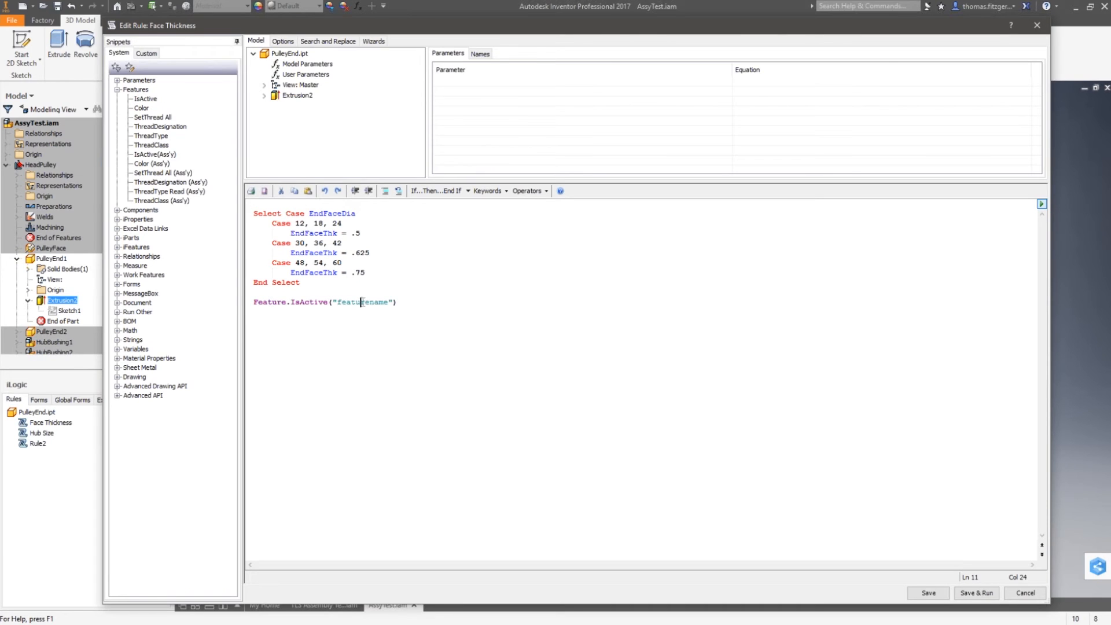
pyautogui.click(290, 99)
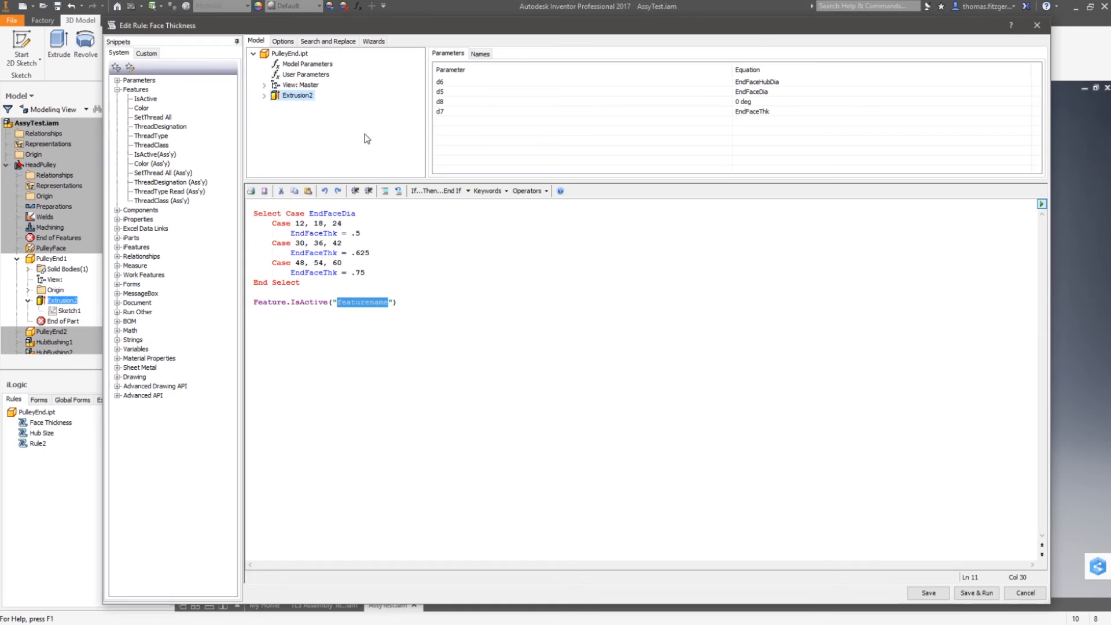
pyautogui.click(480, 54)
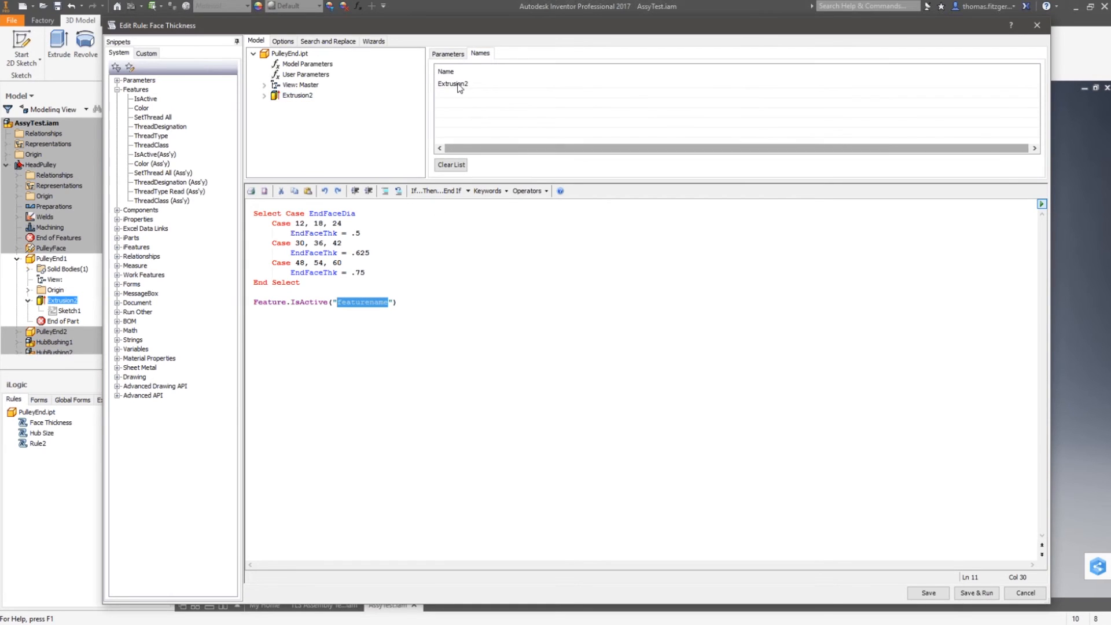
pyautogui.doubleClick(452, 83)
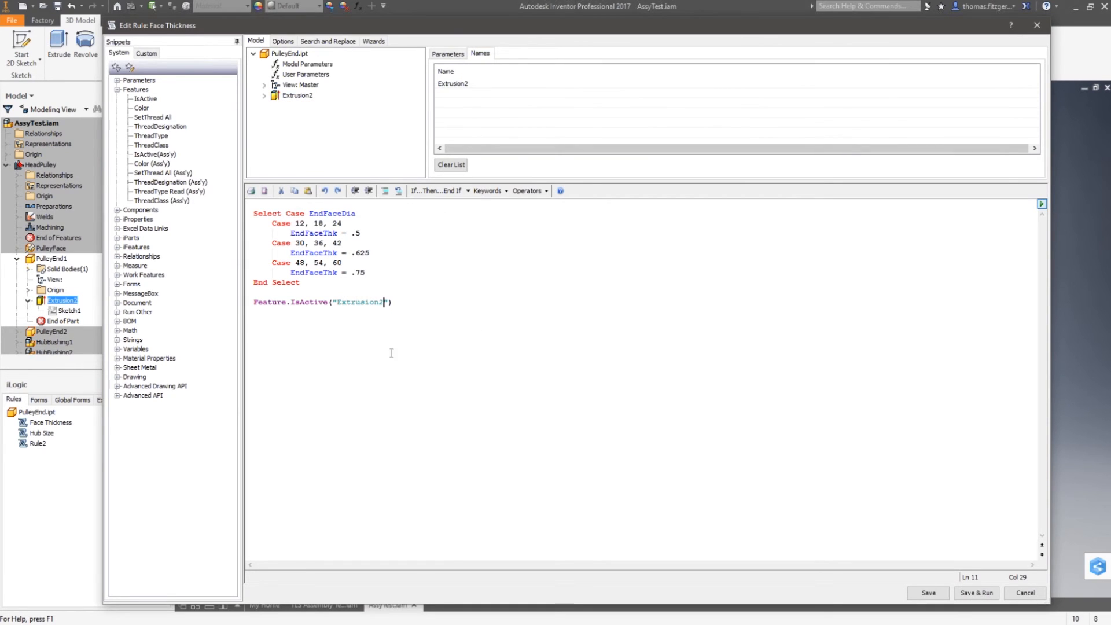
# Complete the Feature.IsActive("Extrusion2") statement with = True and add a blank line above it
pyautogui.click(413, 304)
pyautogui.write('= True')
pyautogui.moveTo(253, 305); pyautogui.dragTo(357, 311)
pyautogui.click(428, 325)
pyautogui.click(339, 299)
pyautogui.click(284, 292)
pyautogui.press('Return')
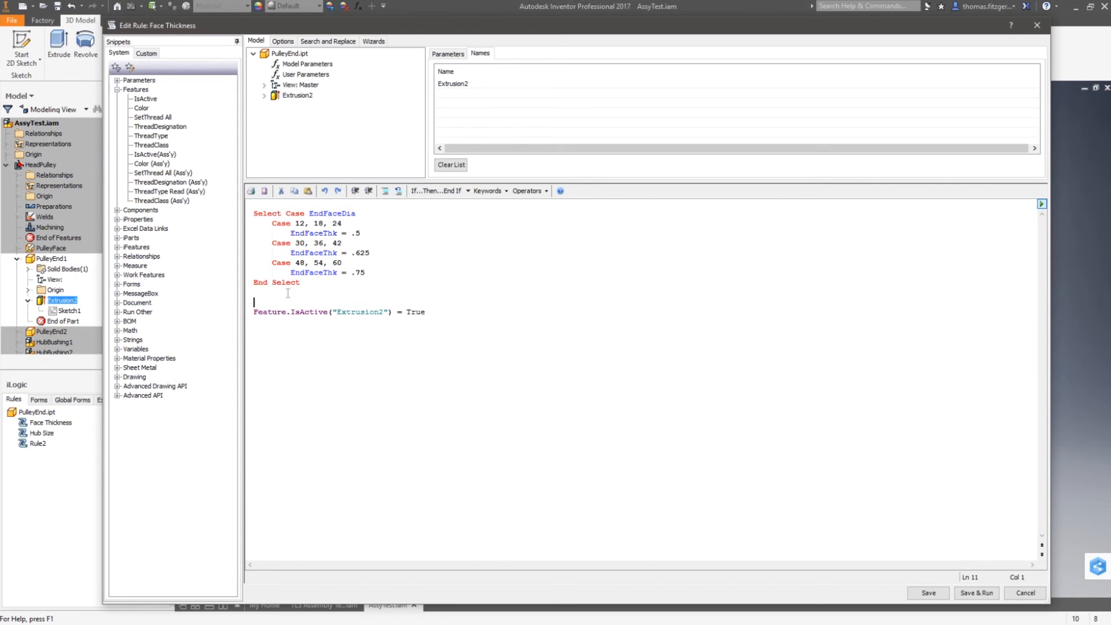
# Delete the Feature.IsActive statement, cancel the rule editor without saving, and clear the selection in the model
pyautogui.moveTo(427, 312); pyautogui.dragTo(240, 317)
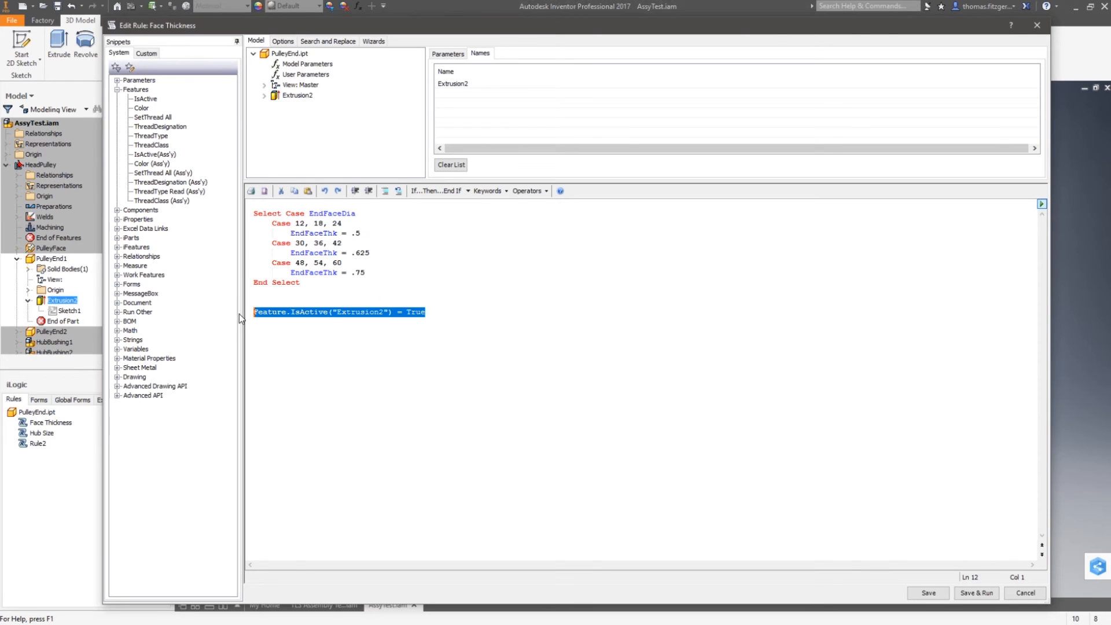
pyautogui.press('Delete')
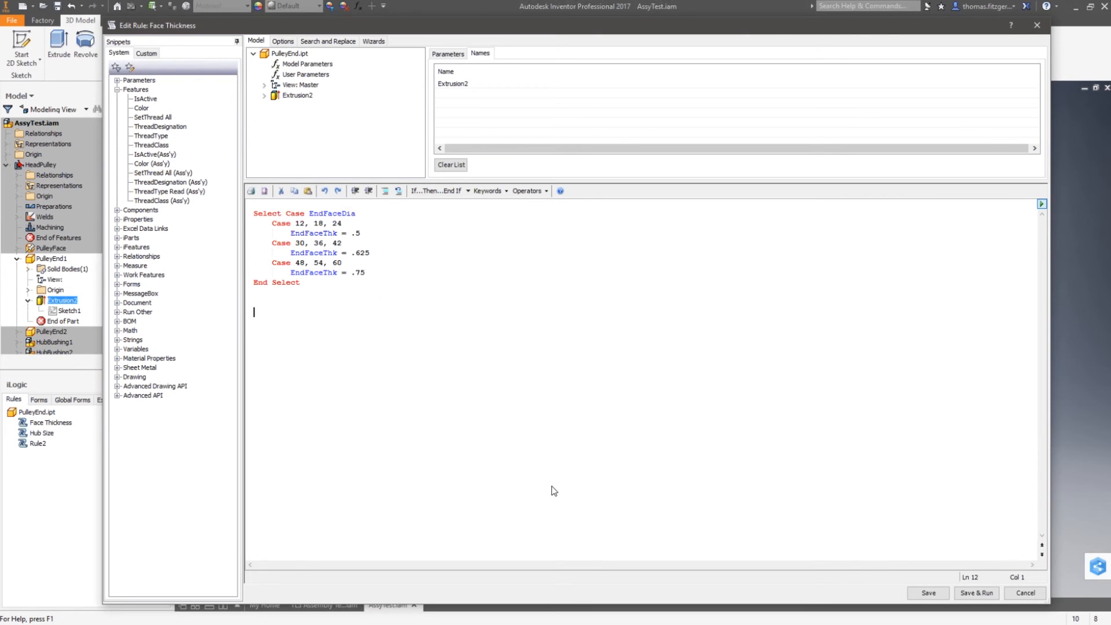
pyautogui.click(1024, 592)
pyautogui.click(542, 341)
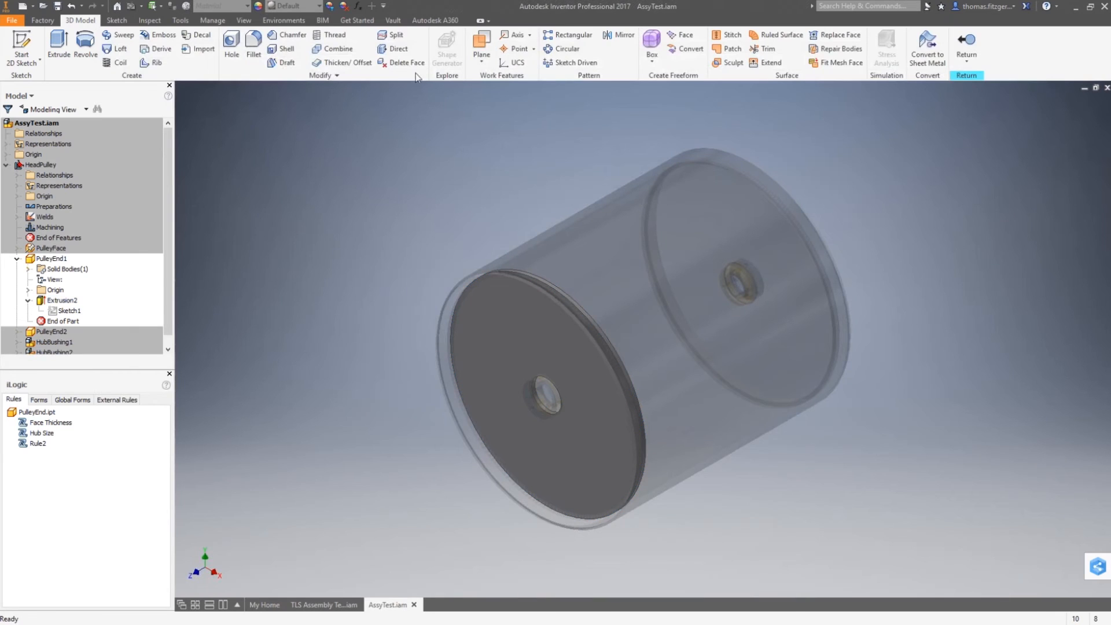
# Add a numeric user parameter named featureTrigger to the PulleyEnd part
pyautogui.click(358, 6)
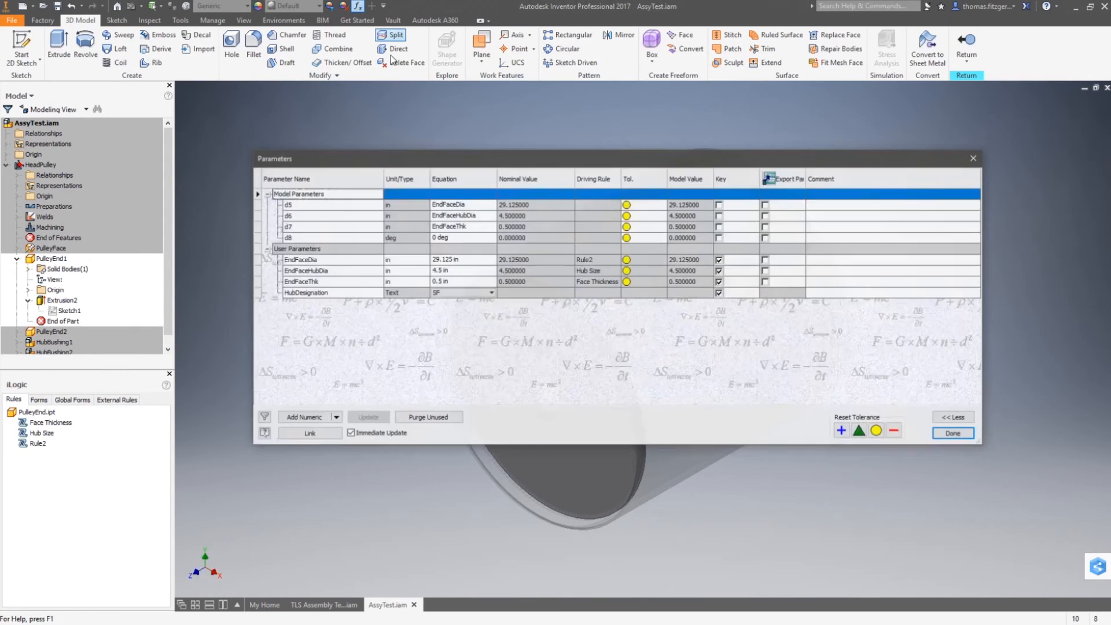
pyautogui.click(304, 418)
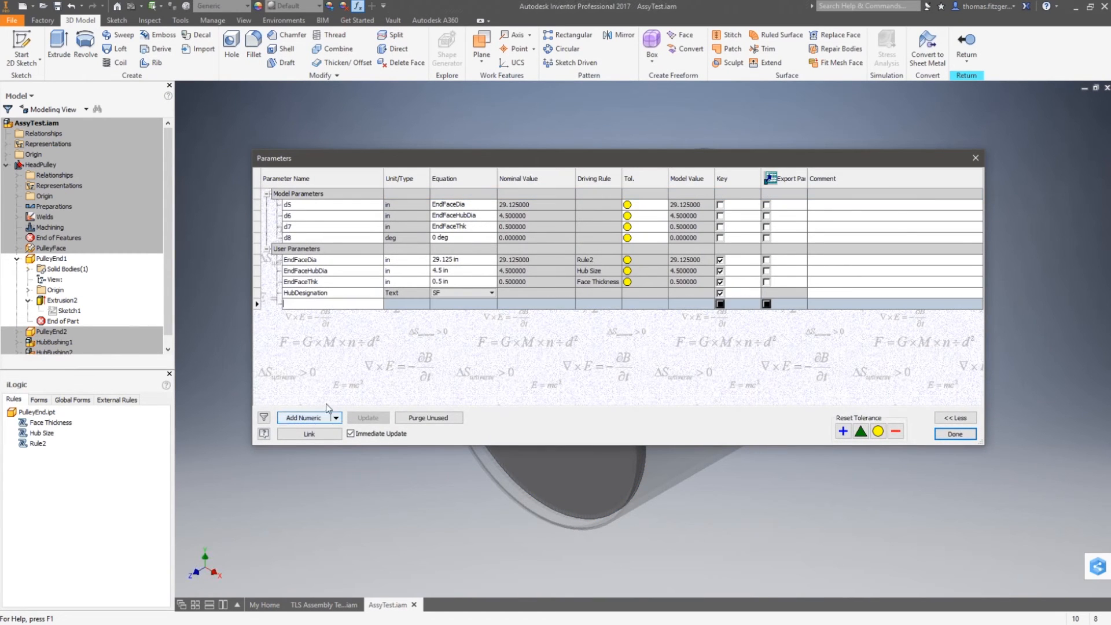
pyautogui.write('tr')
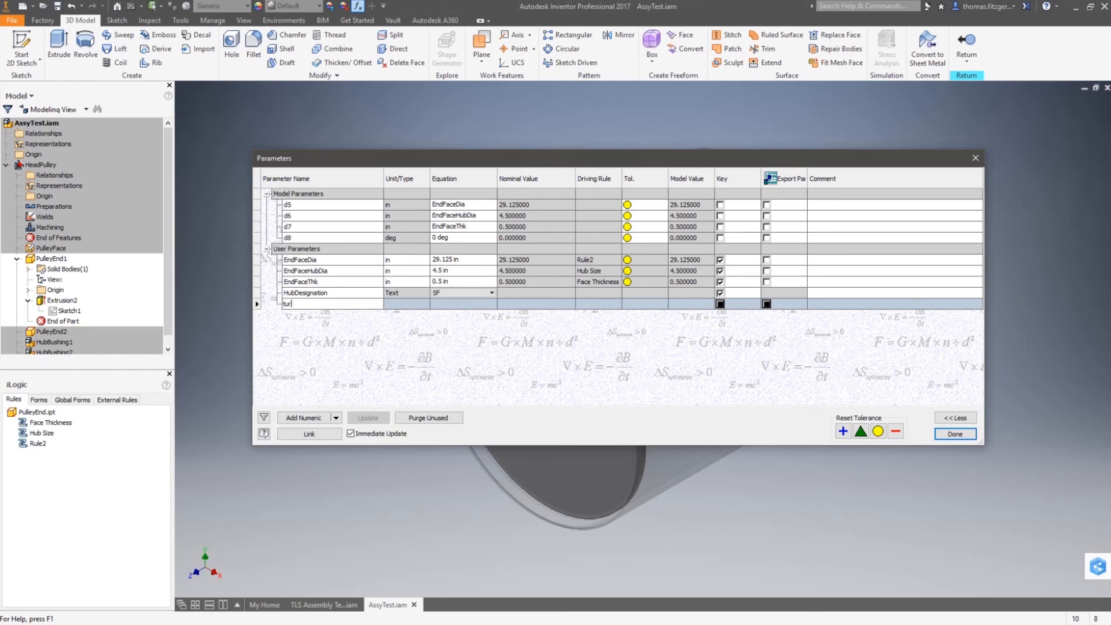
pyautogui.press('BackSpace')
pyautogui.press('BackSpace')
pyautogui.press('BackSpace')
pyautogui.press('BackSpace')
pyautogui.write('eature')
pyautogui.write('Trug')
pyautogui.write('er')
pyautogui.press('Return')
# Make the featureTrigger parameter unitless (ul) and set its equation to 1
pyautogui.click(416, 306)
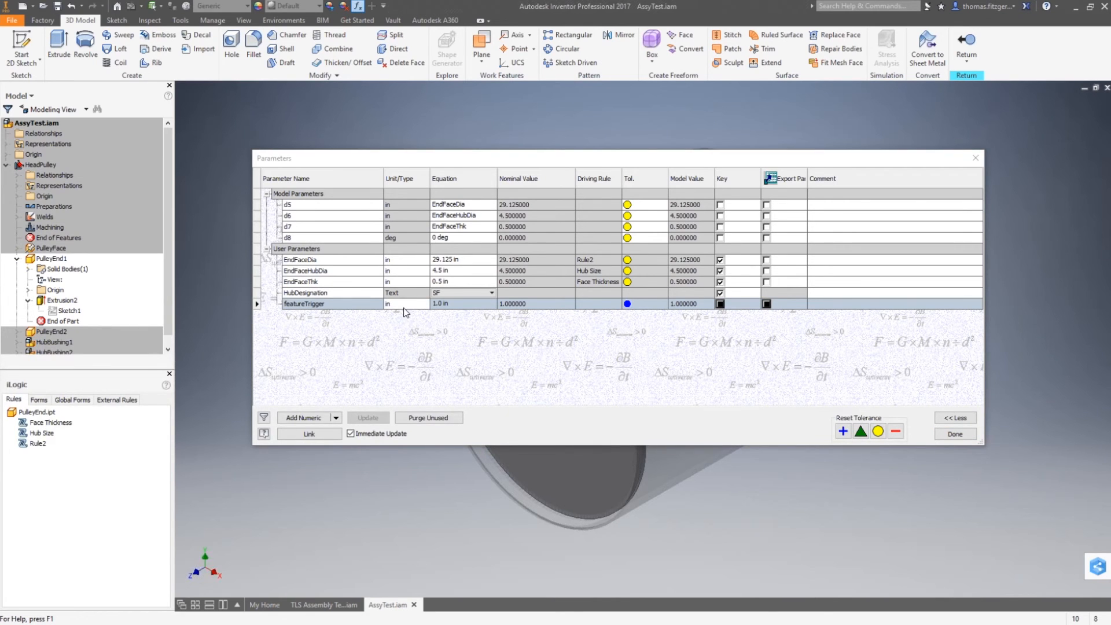
pyautogui.moveTo(1109, 178); pyautogui.dragTo(877, 207)
pyautogui.click(746, 334)
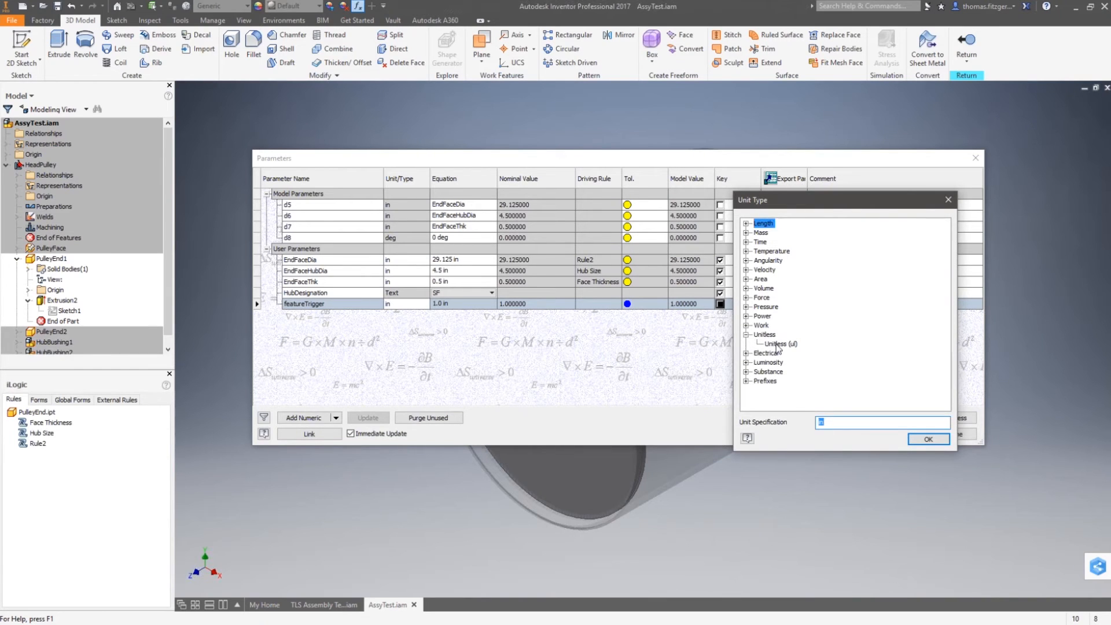
pyautogui.click(775, 344)
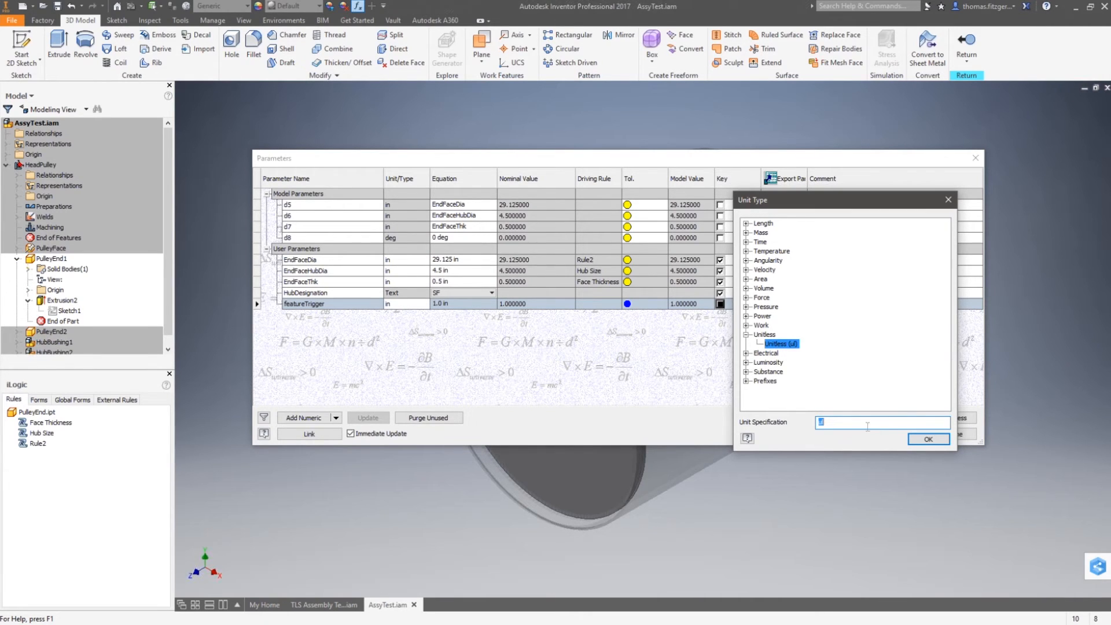
pyautogui.click(928, 438)
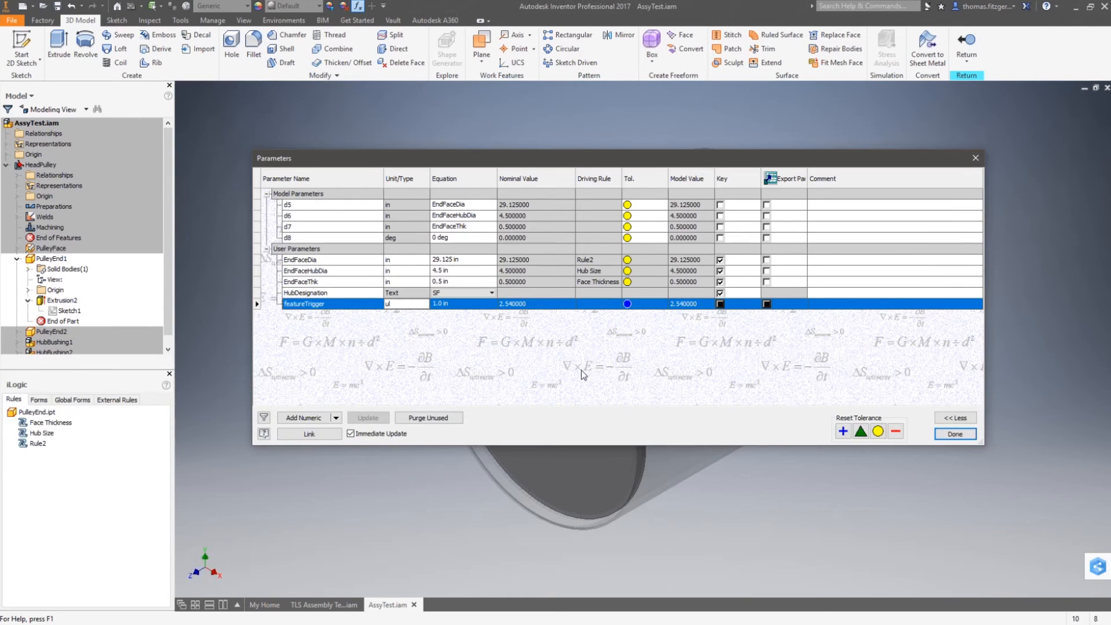
pyautogui.click(464, 302)
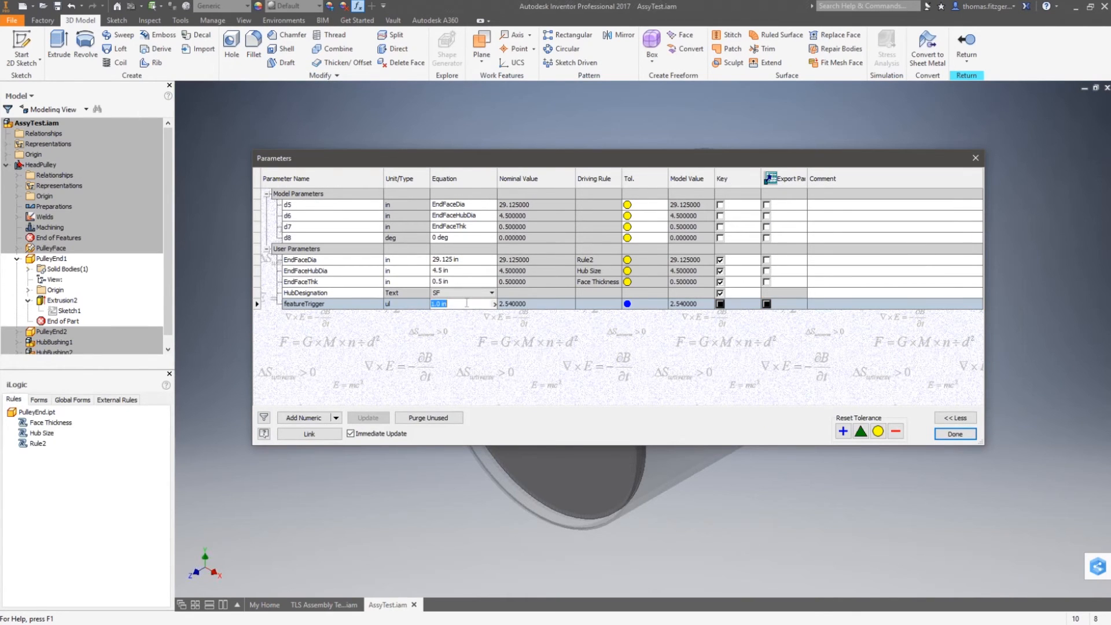
pyautogui.press('BackSpace')
pyautogui.write('1')
pyautogui.press('Return')
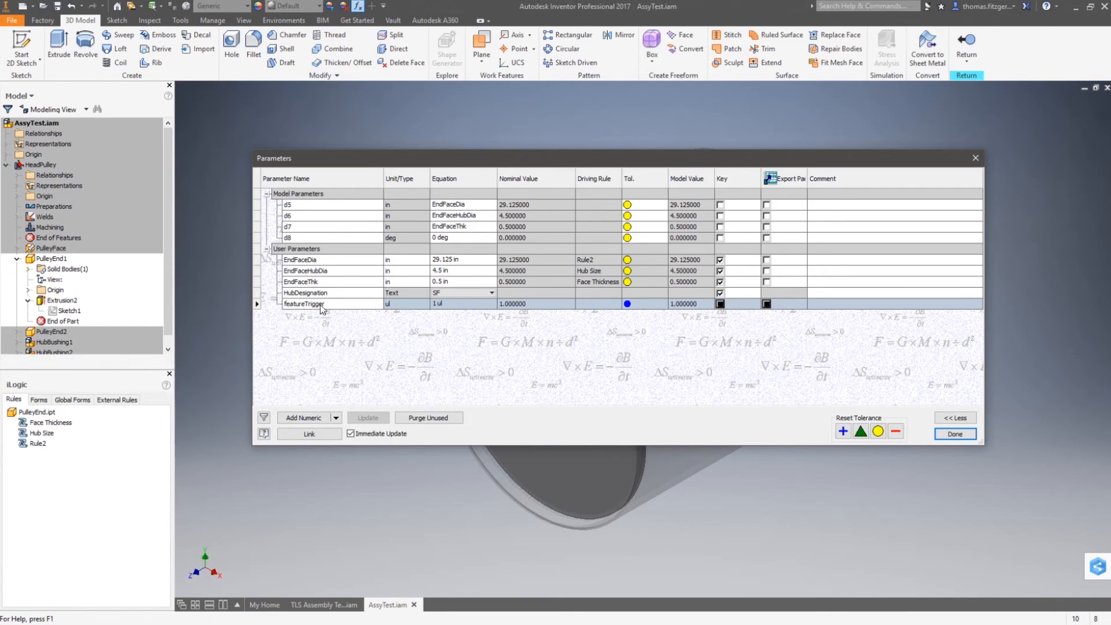
# Make featureTrigger a multi-value parameter by adding 0 to its value list alongside 1 ul
pyautogui.click(448, 306)
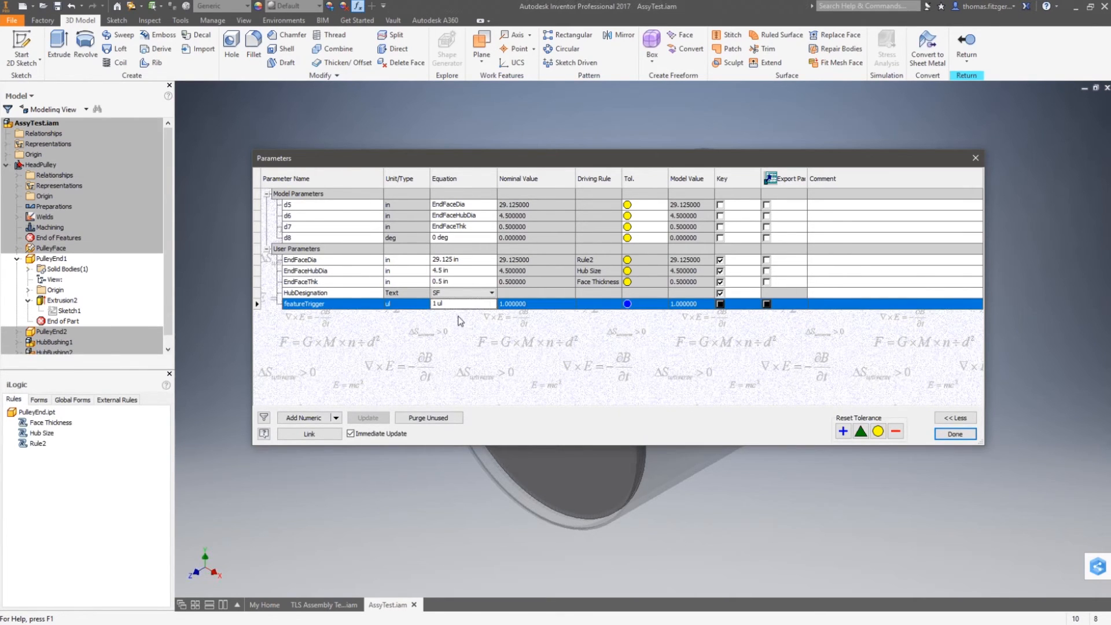
pyautogui.rightClick(461, 306)
pyautogui.click(492, 325)
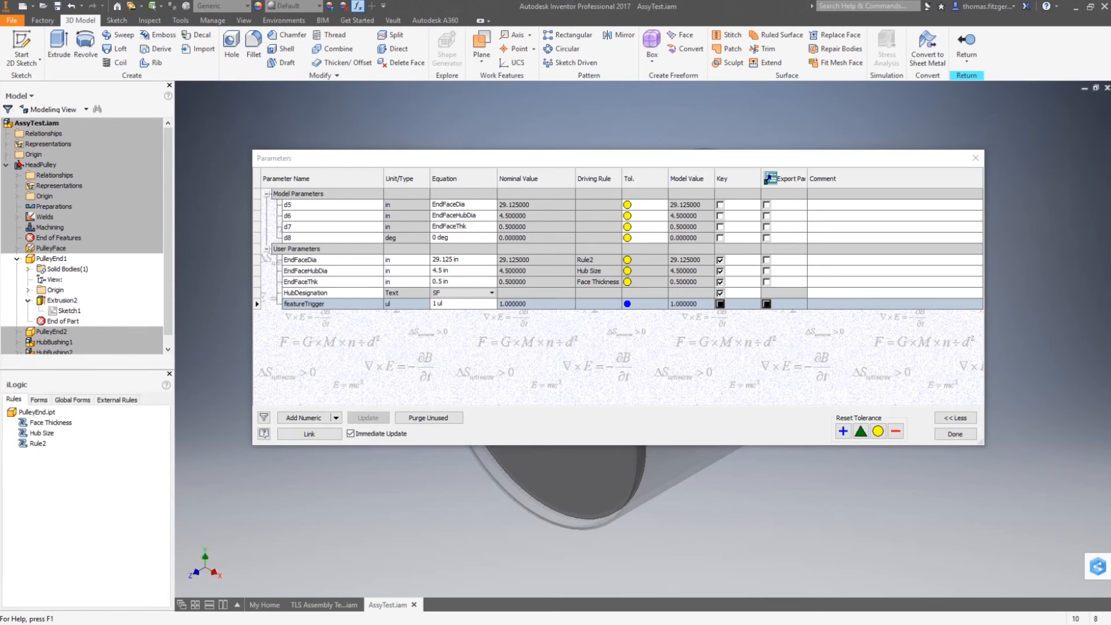
pyautogui.write('0')
pyautogui.click(599, 262)
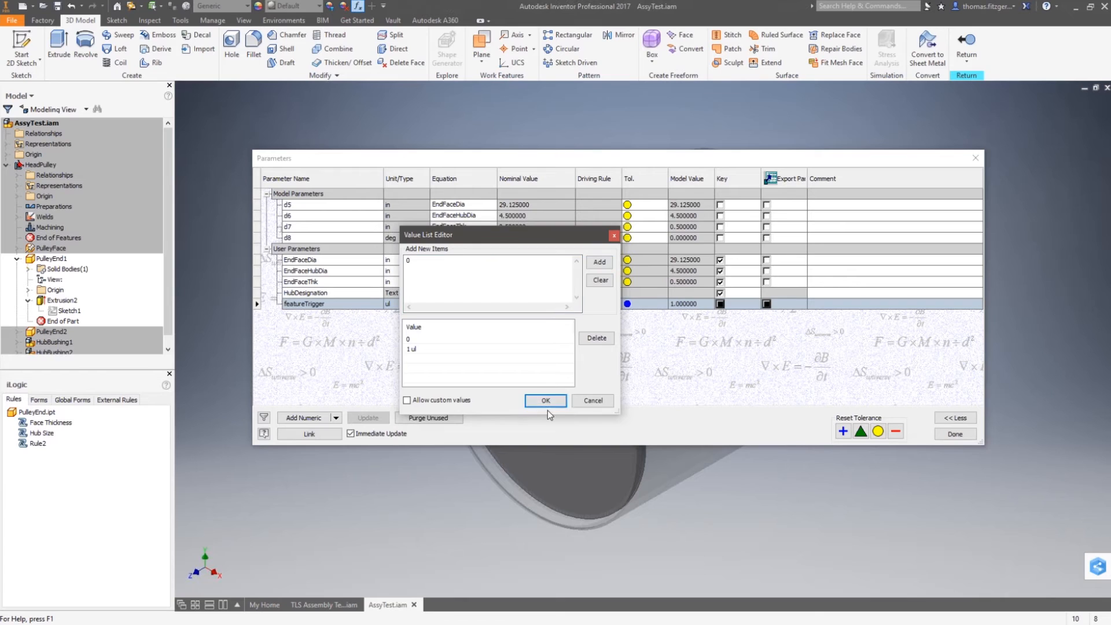
pyautogui.click(545, 400)
# Test the featureTrigger value list by choosing 0 and switching back to 1 ul, and close the parameter table
pyautogui.click(491, 303)
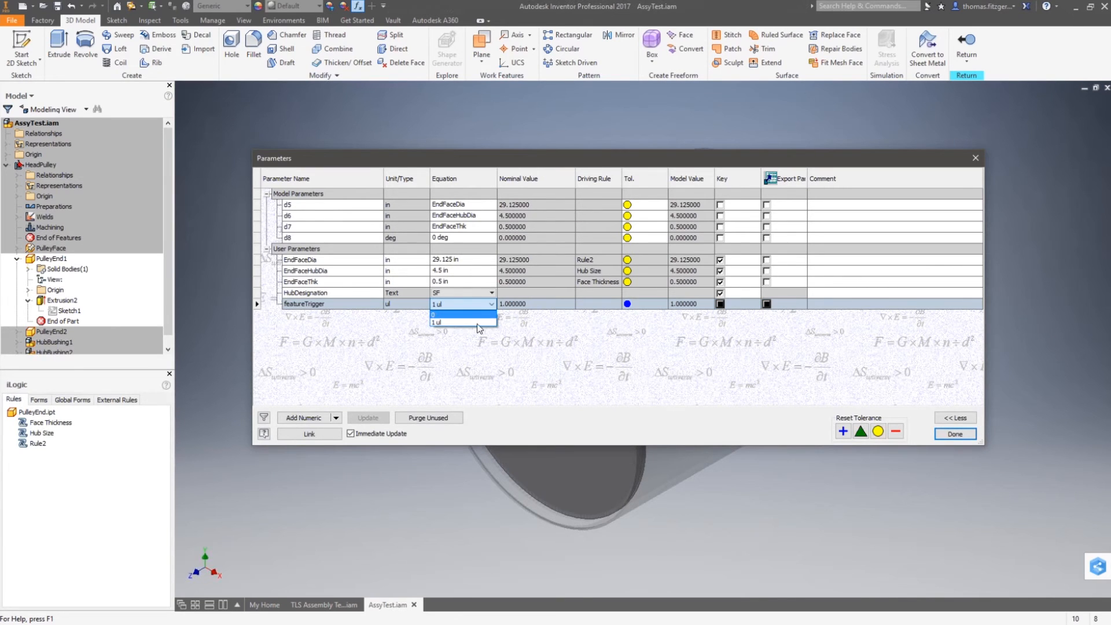
pyautogui.click(480, 315)
pyautogui.click(491, 304)
pyautogui.click(479, 326)
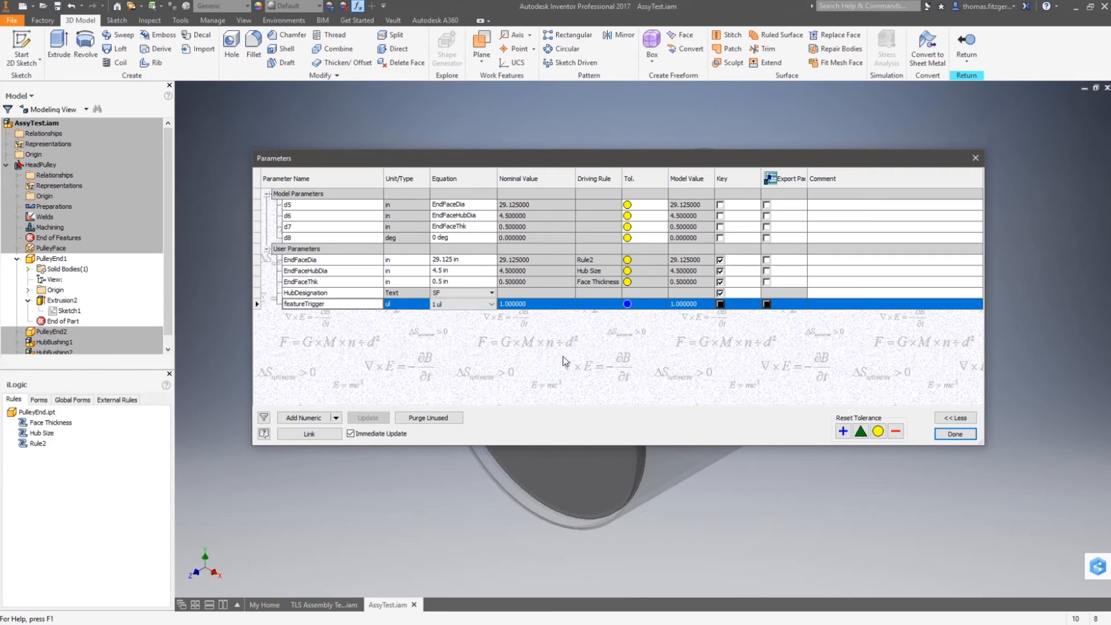
pyautogui.click(954, 434)
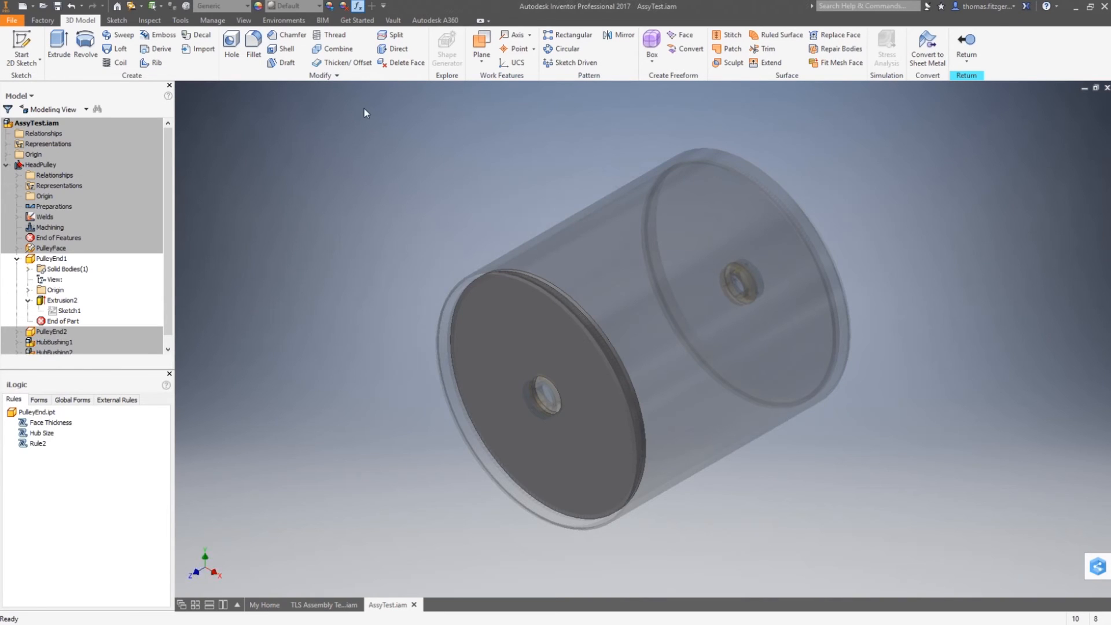
# Set Extrusion2's feature properties to suppress it if featureTrigger equals 0
pyautogui.rightClick(50, 307)
pyautogui.click(119, 536)
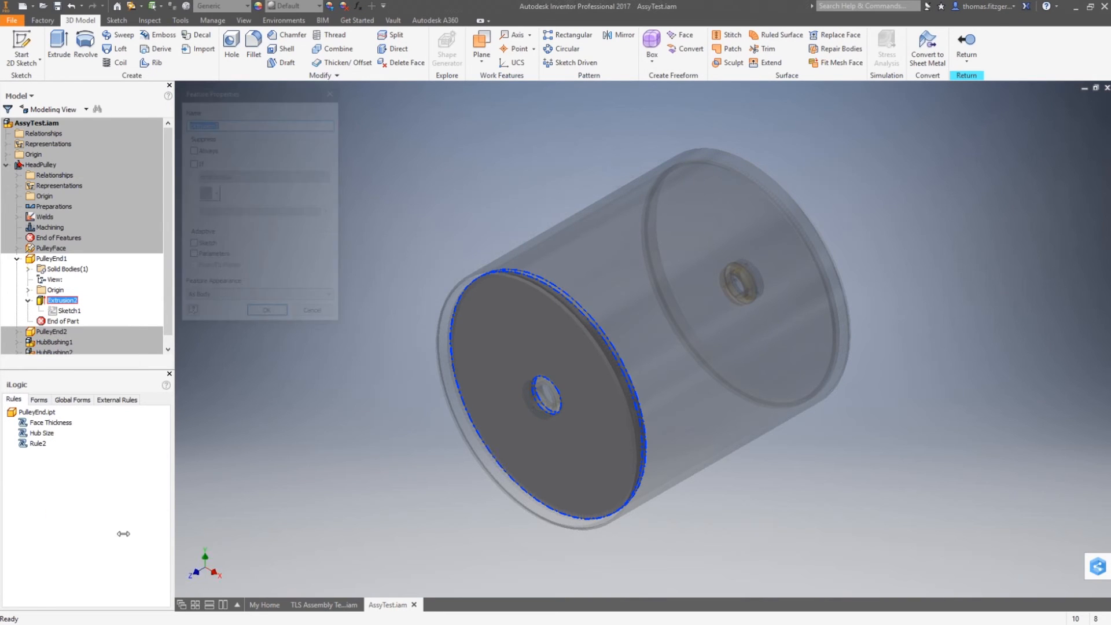
pyautogui.moveTo(276, 98); pyautogui.dragTo(420, 188)
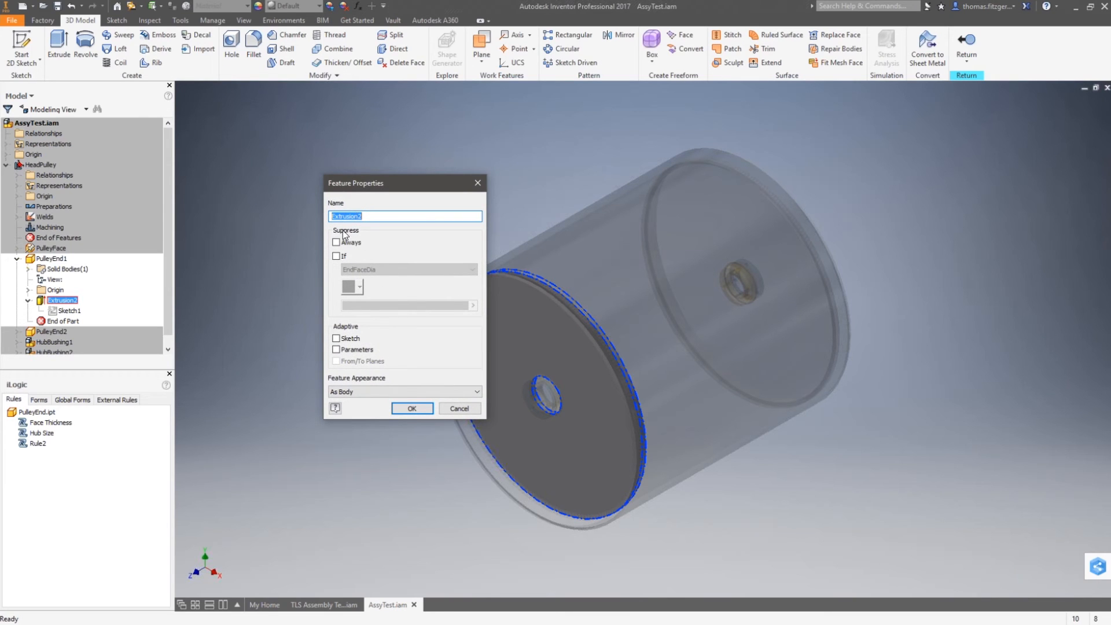
pyautogui.click(336, 256)
pyautogui.click(380, 270)
pyautogui.scroll(3, 379, 277)
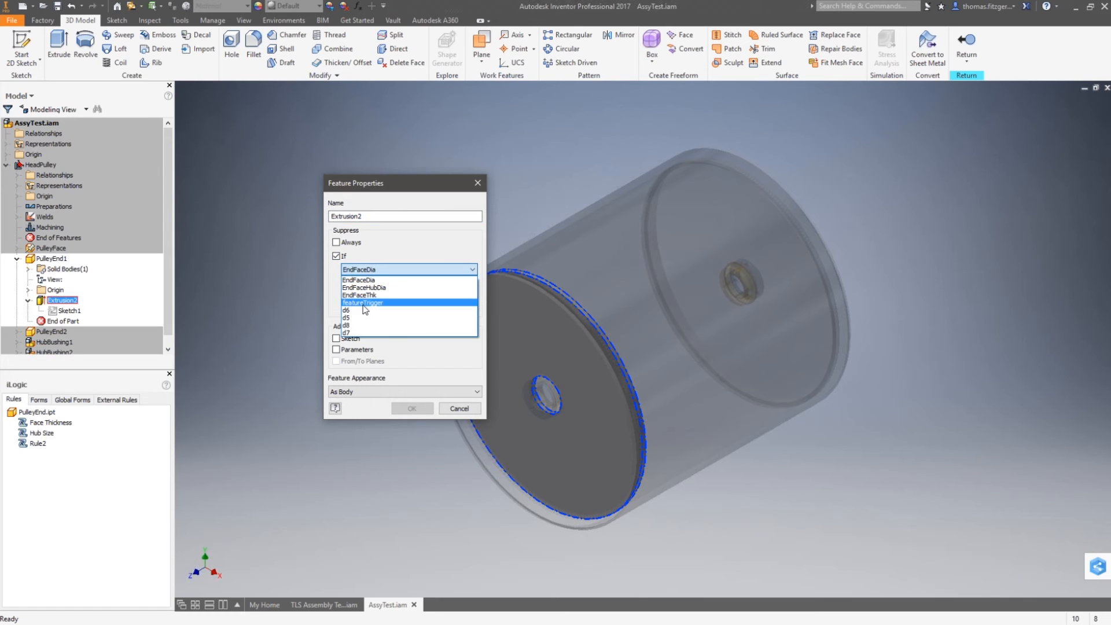
pyautogui.click(362, 296)
pyautogui.click(356, 287)
pyautogui.click(355, 304)
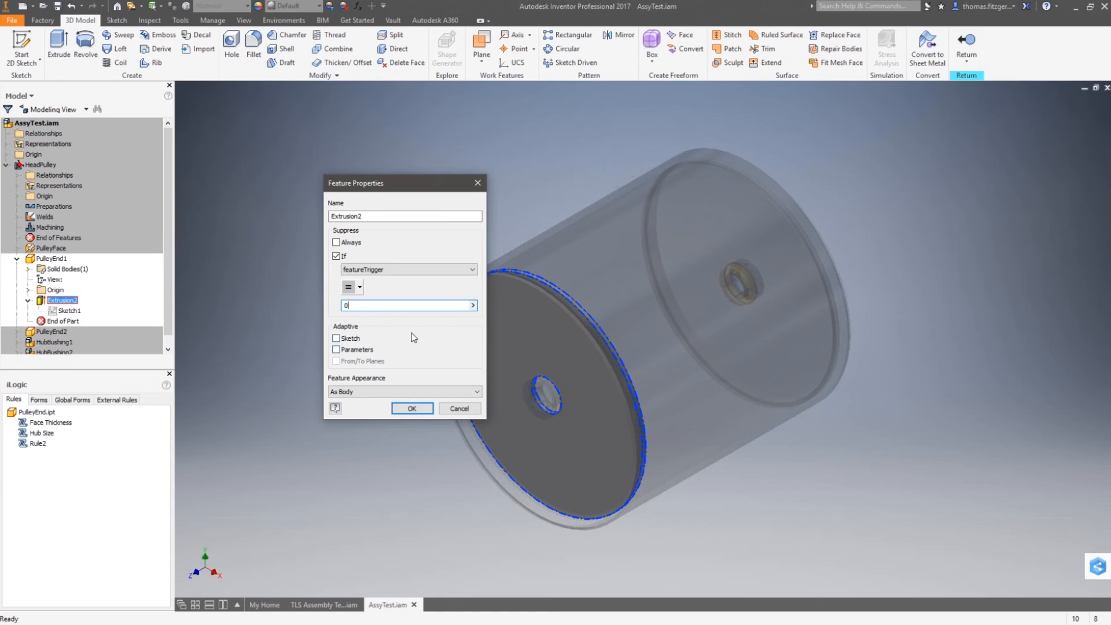
pyautogui.click(399, 411)
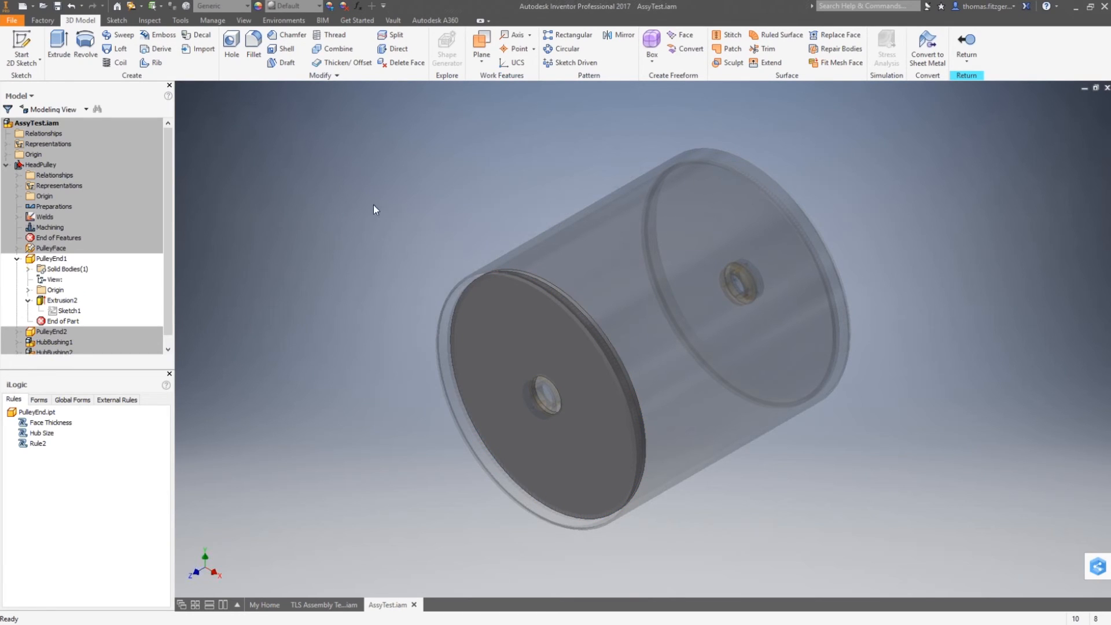
# Test the conditional suppression by setting featureTrigger to 0 and back to 1 ul, and close the parameter table
pyautogui.click(358, 7)
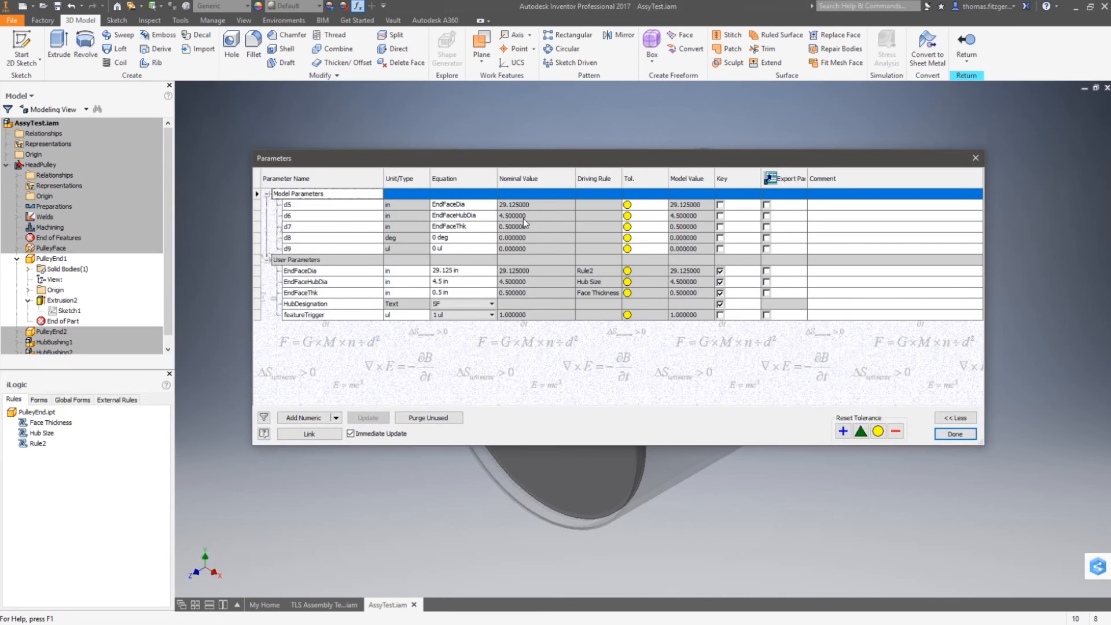
pyautogui.moveTo(538, 159); pyautogui.dragTo(548, 20)
pyautogui.click(457, 174)
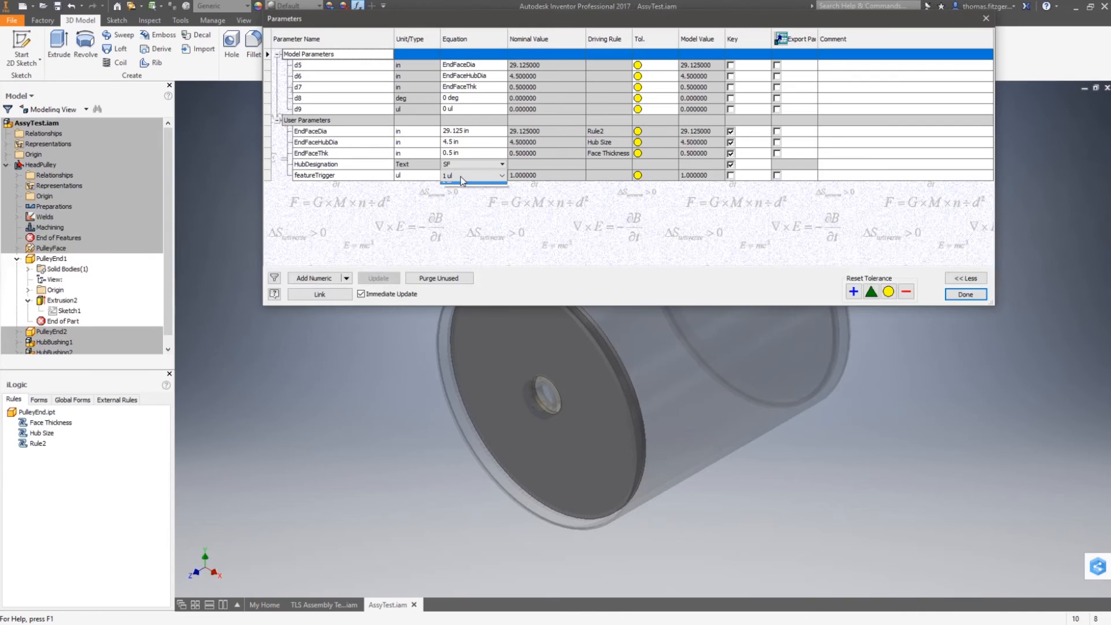
pyautogui.click(456, 184)
pyautogui.click(457, 176)
pyautogui.click(459, 194)
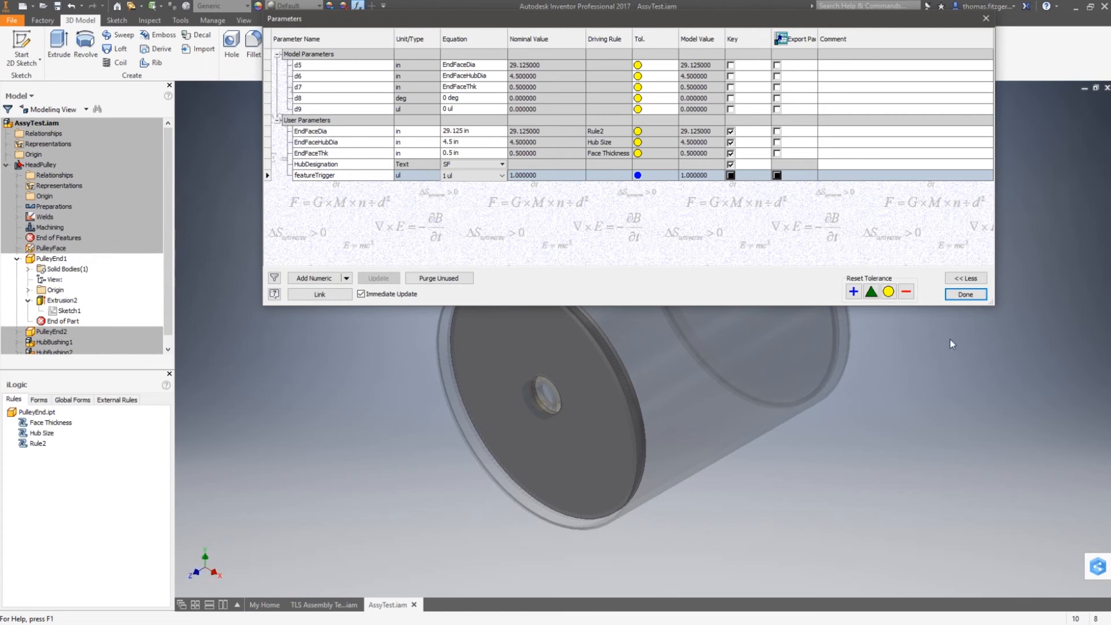
pyautogui.click(965, 294)
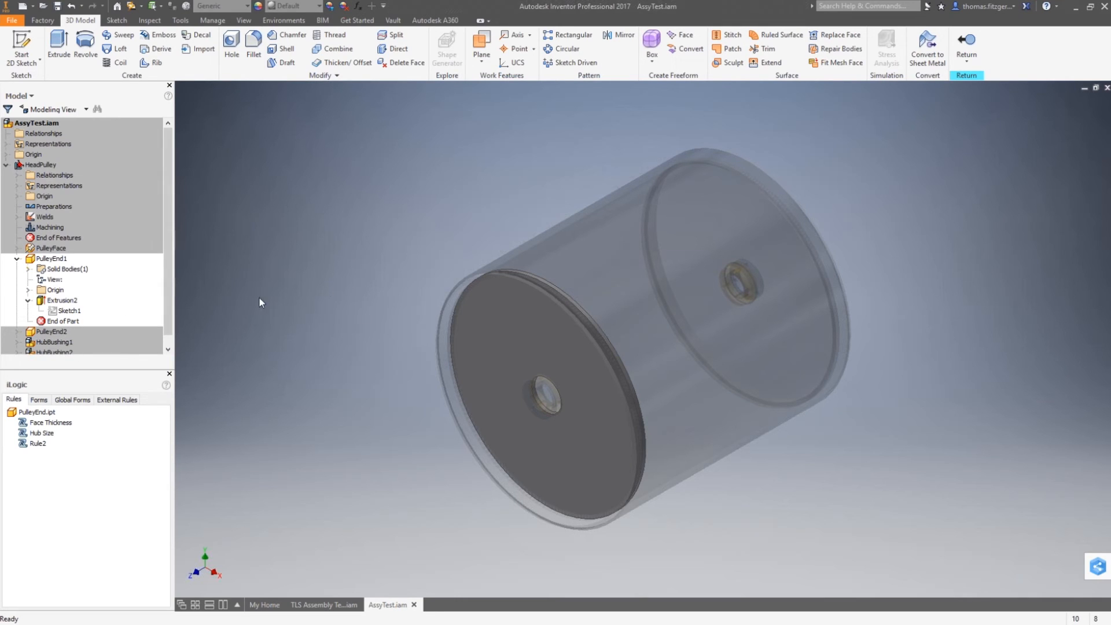
# Look through the HeadPulley and HubBushing1 assembly levels, and reopen the PulleyEnd1 part for in-place editing
pyautogui.click(966, 41)
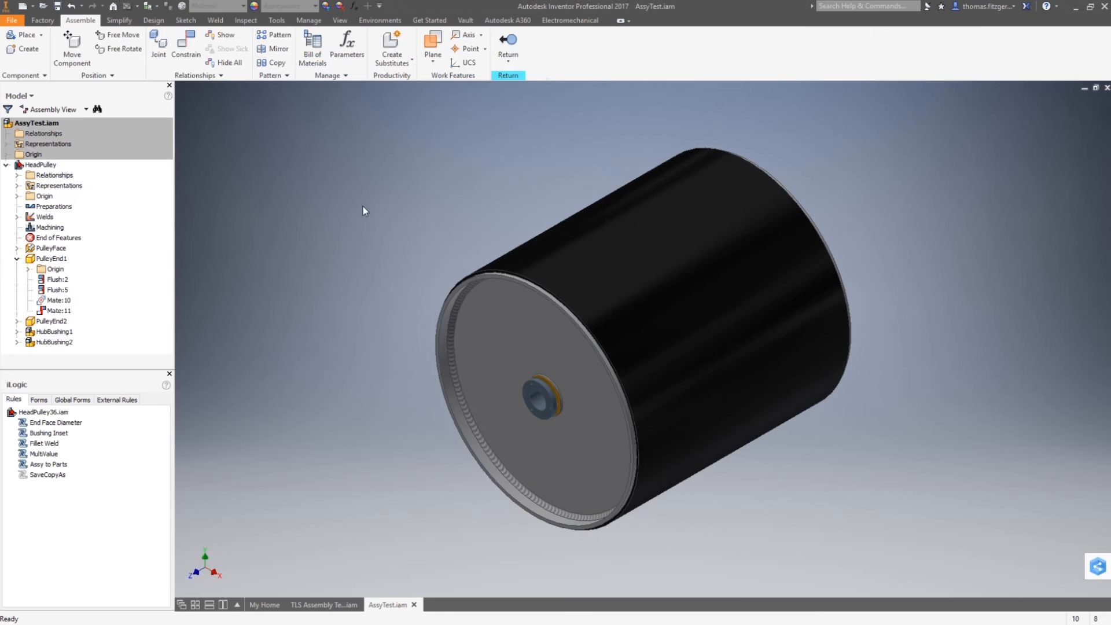
pyautogui.doubleClick(529, 391)
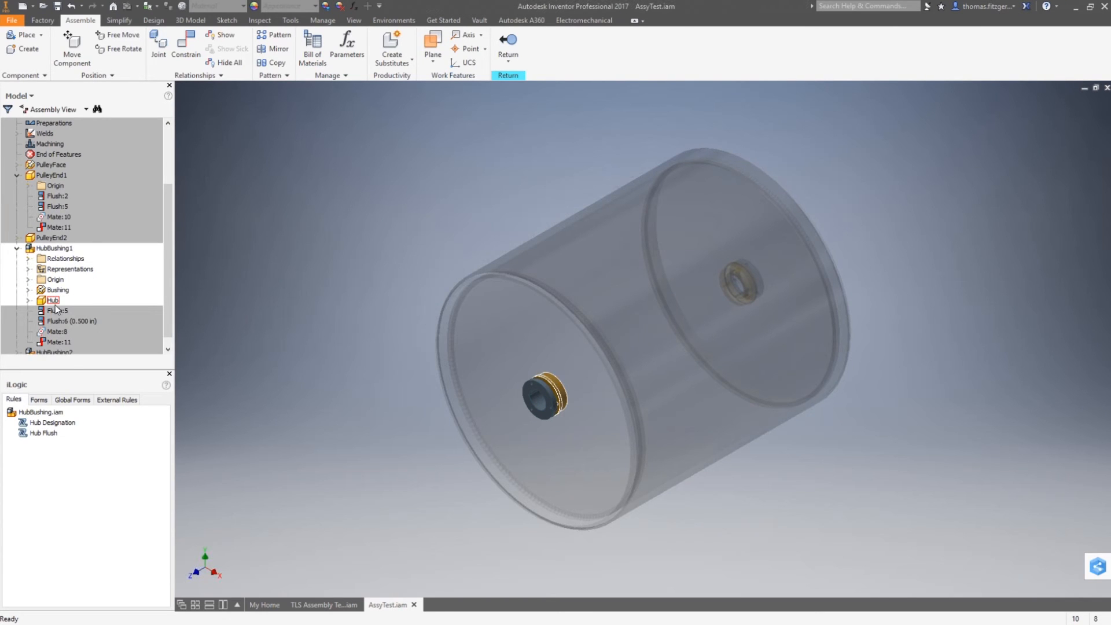
pyautogui.click(508, 42)
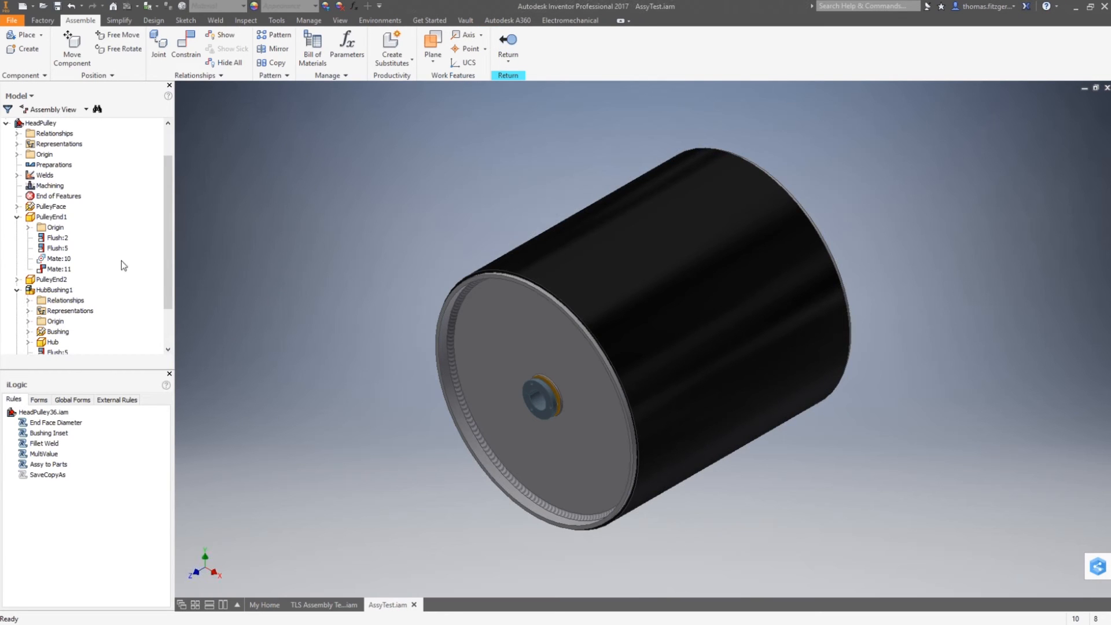
pyautogui.click(17, 216)
pyautogui.click(17, 237)
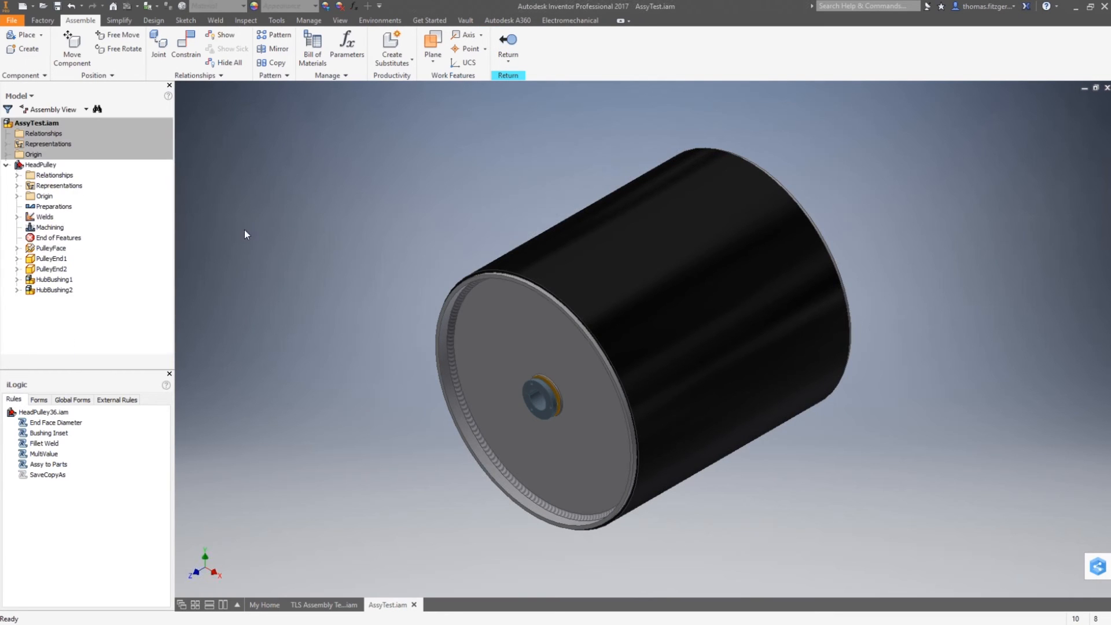
pyautogui.doubleClick(498, 339)
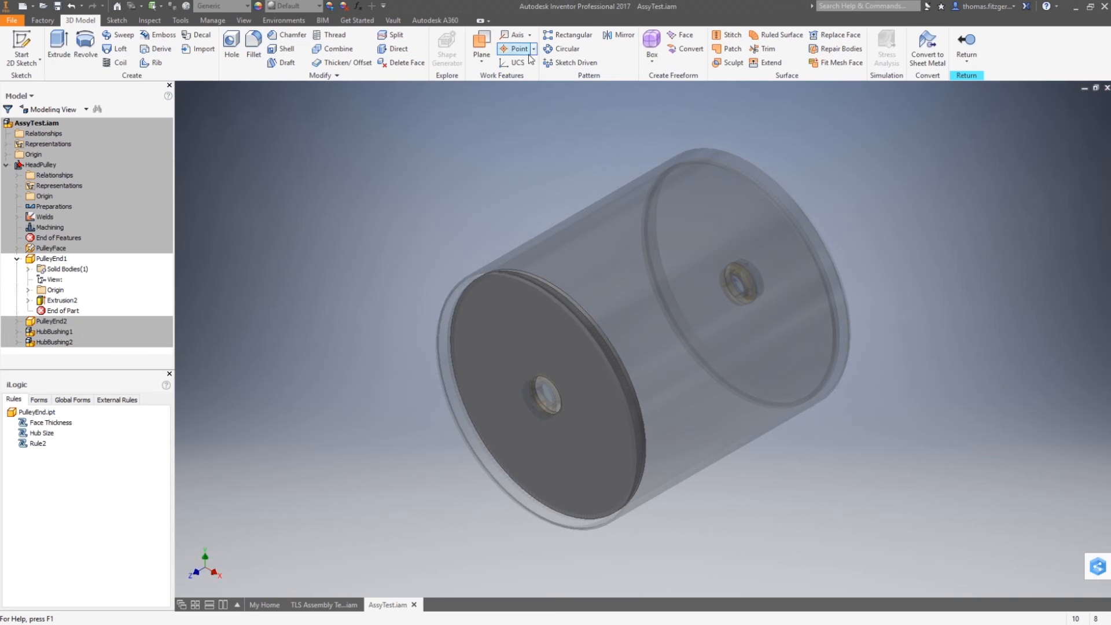
pyautogui.click(567, 34)
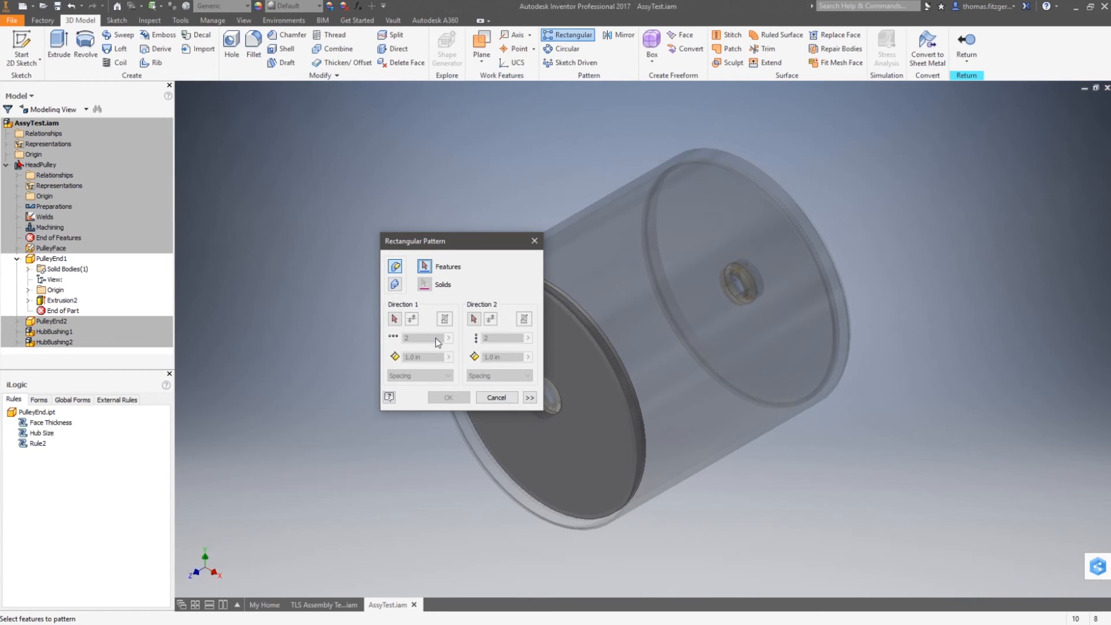
pyautogui.click(581, 414)
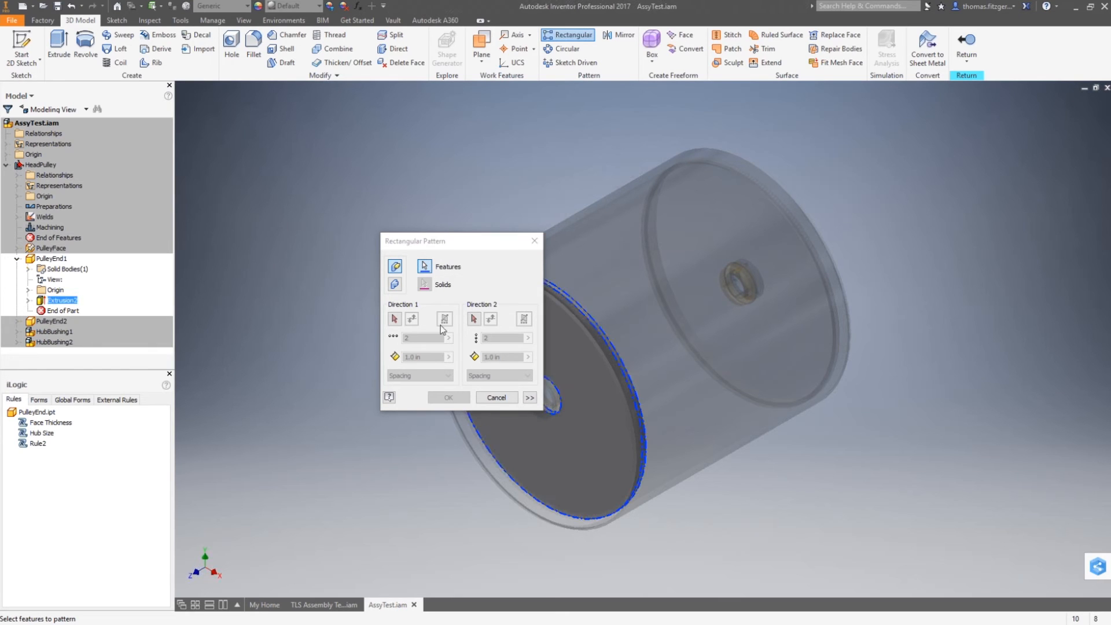
pyautogui.click(394, 318)
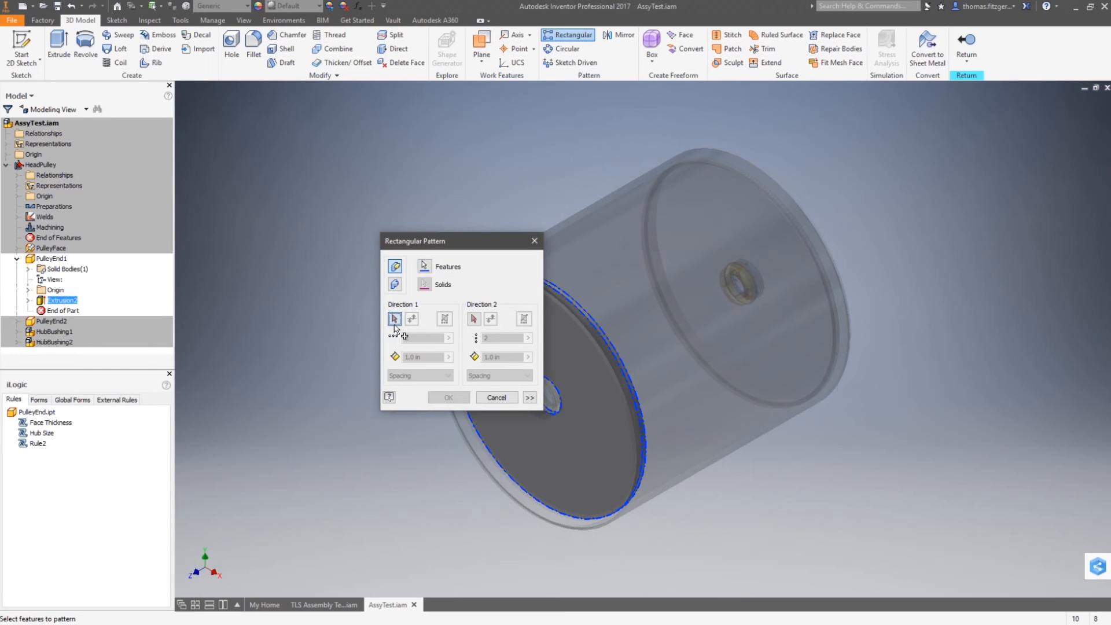
pyautogui.moveTo(472, 245); pyautogui.dragTo(361, 217)
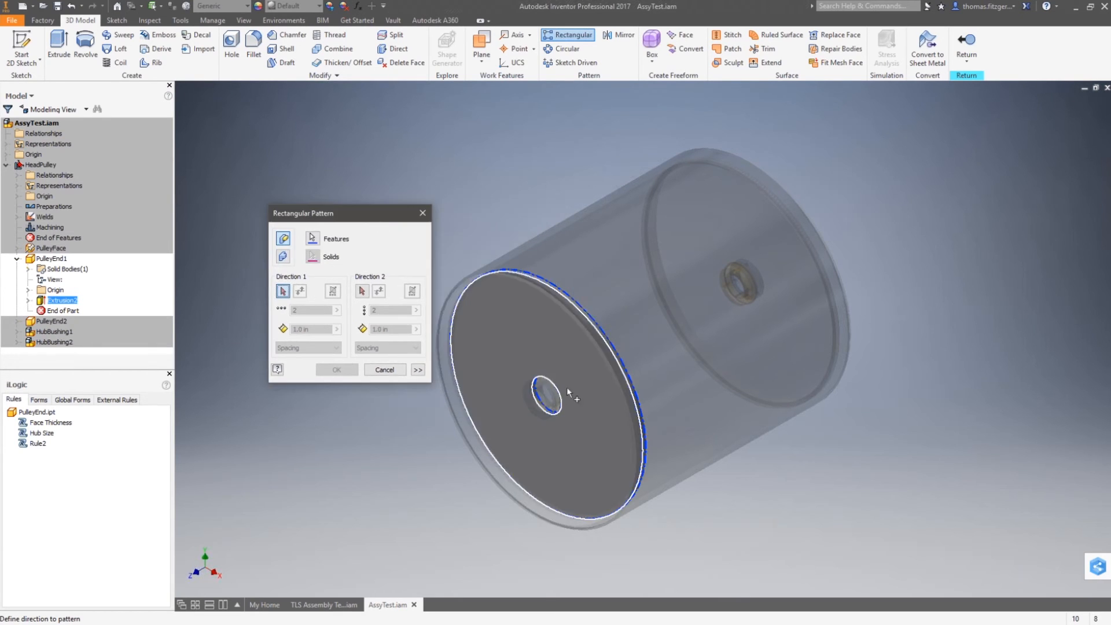
pyautogui.click(502, 435)
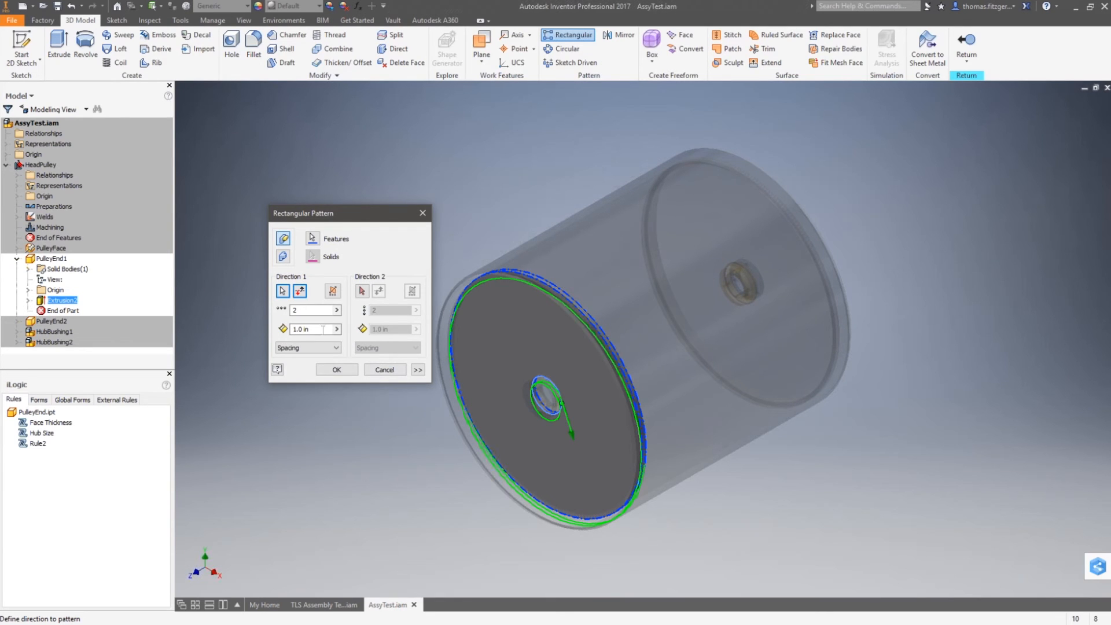
pyautogui.click(336, 310)
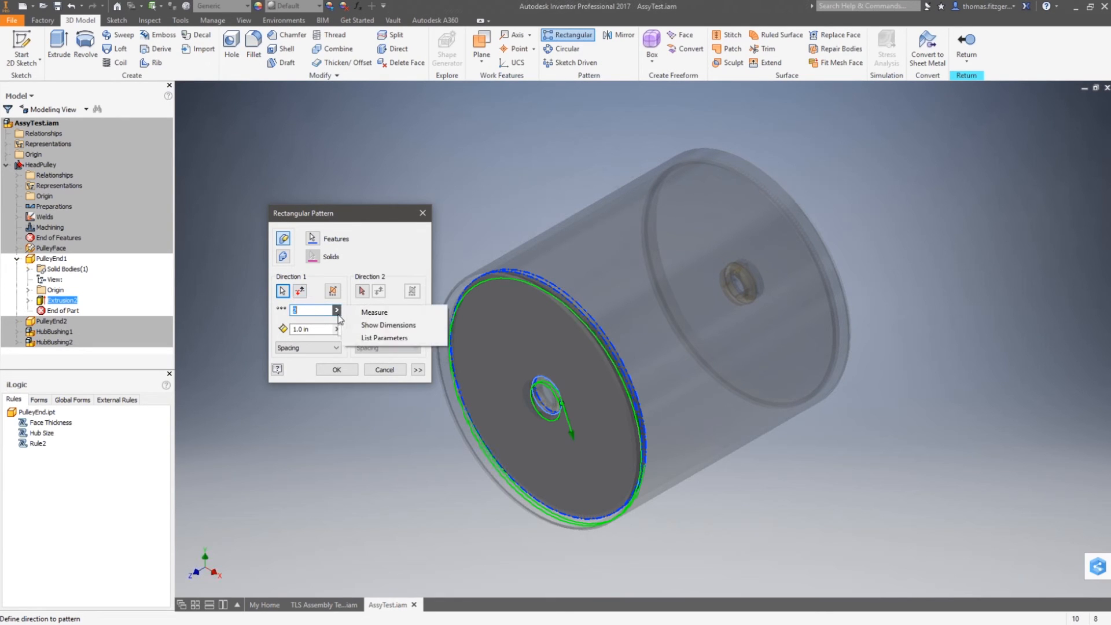
pyautogui.click(319, 308)
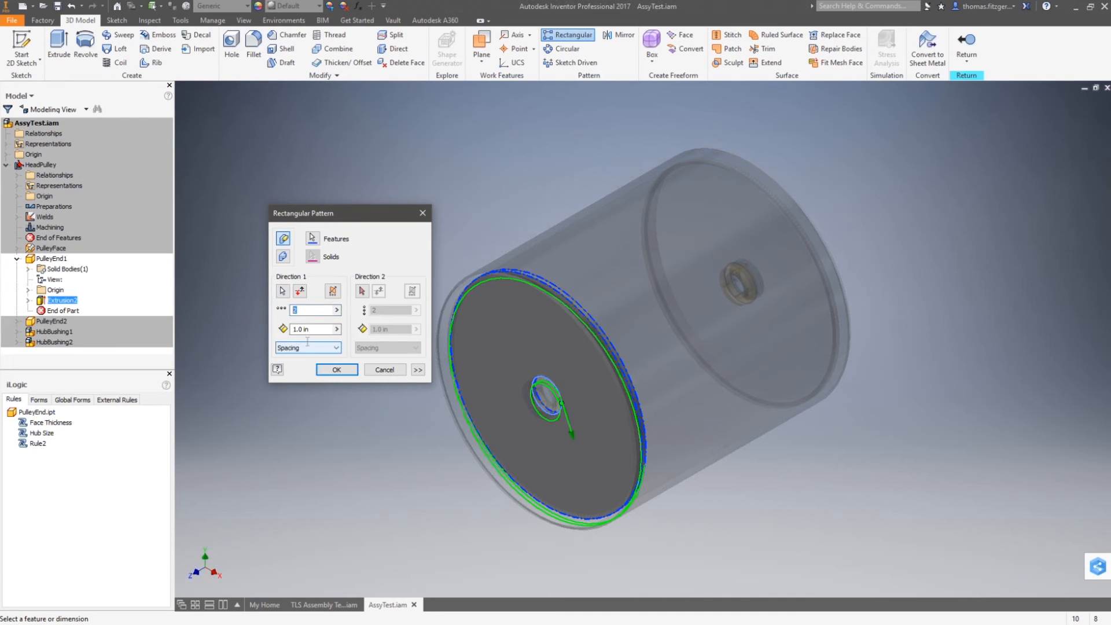
pyautogui.press('Tab')
pyautogui.click(301, 347)
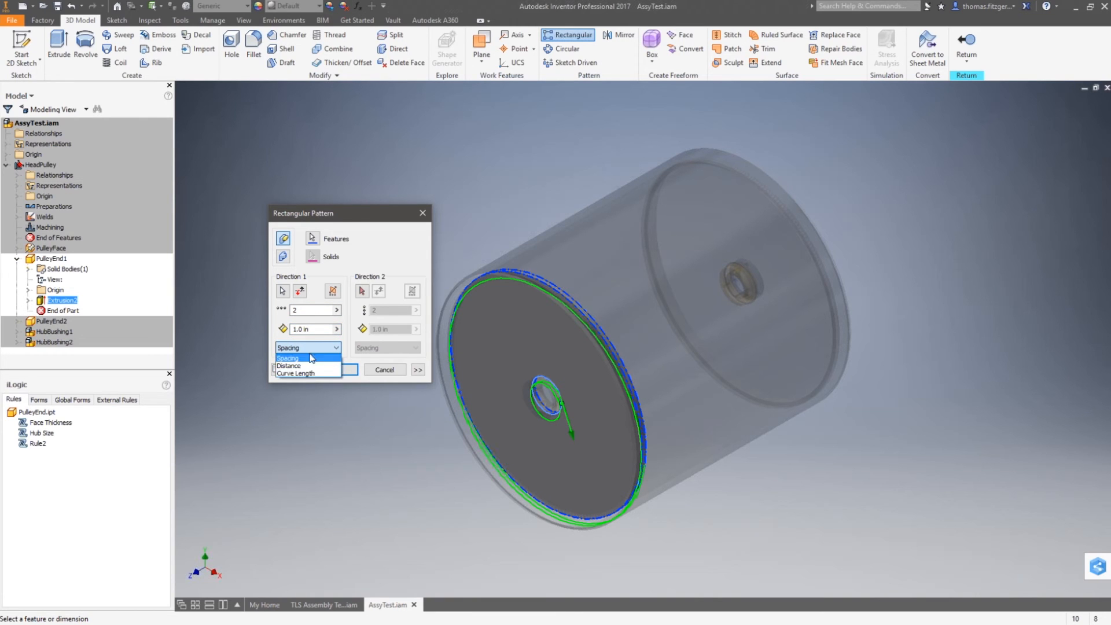
pyautogui.click(314, 329)
pyautogui.moveTo(314, 329); pyautogui.dragTo(271, 330)
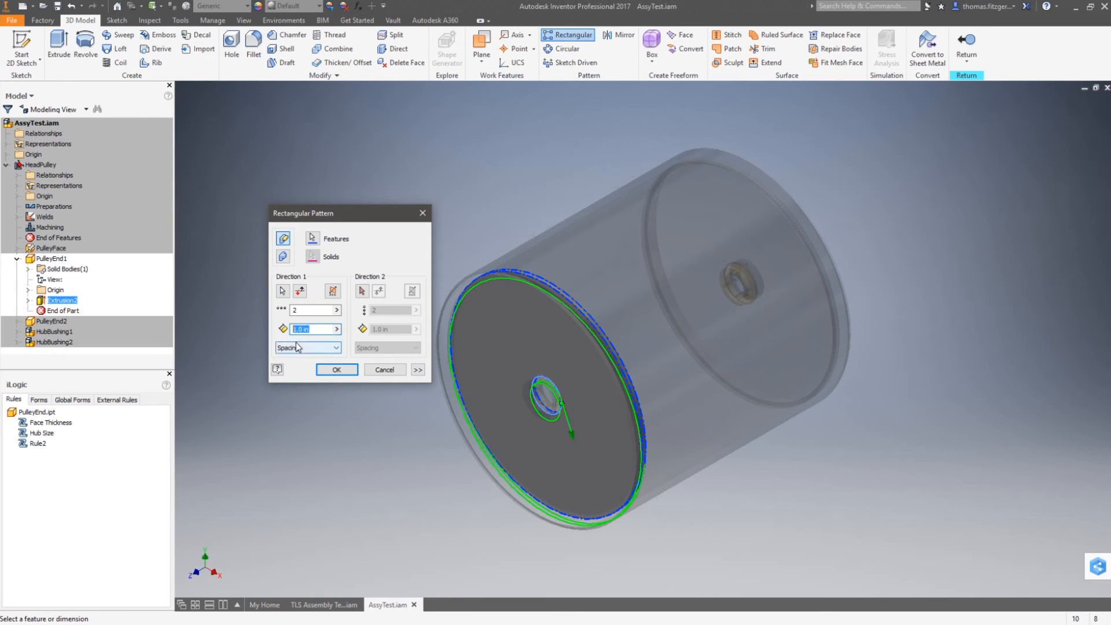
pyautogui.click(307, 310)
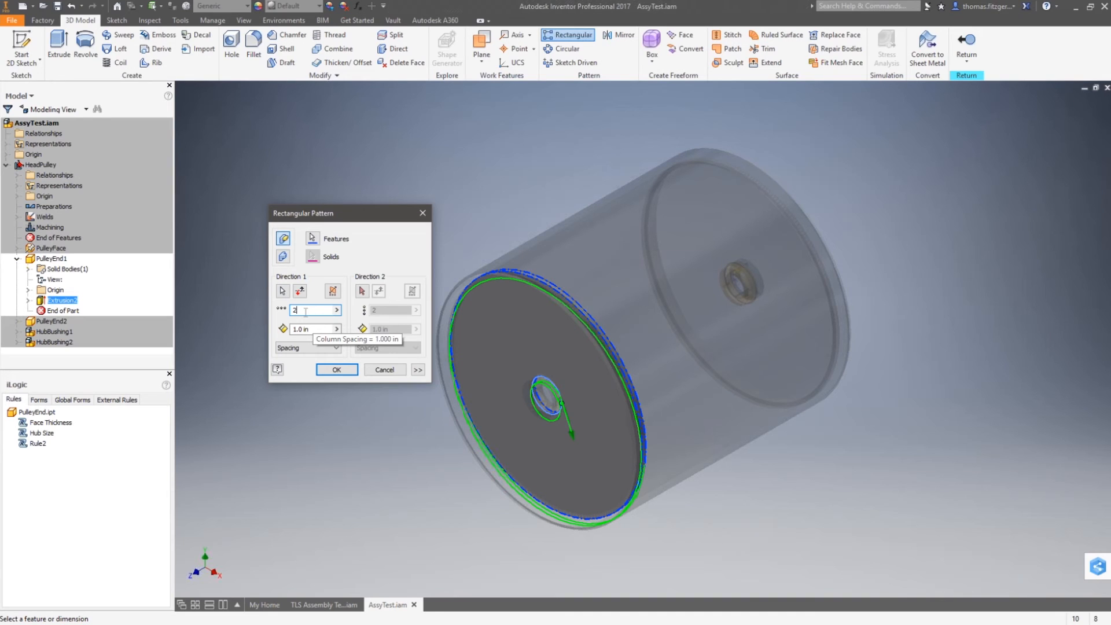
pyautogui.click(384, 370)
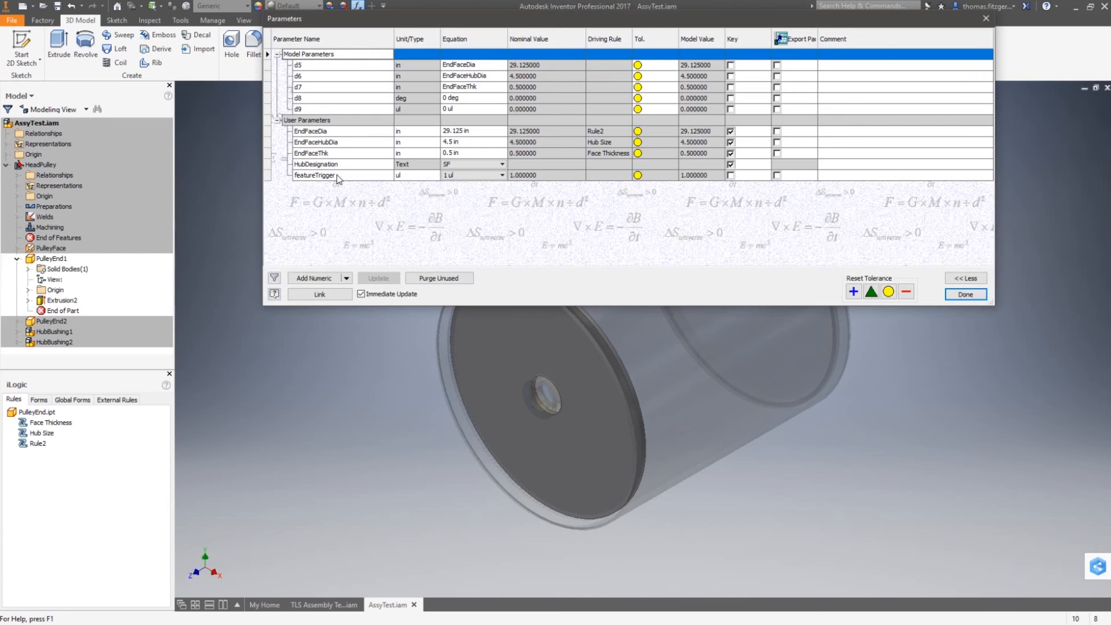
# Add a numeric user parameter named FeaturePattern1 to the PulleyEnd part
pyautogui.click(315, 278)
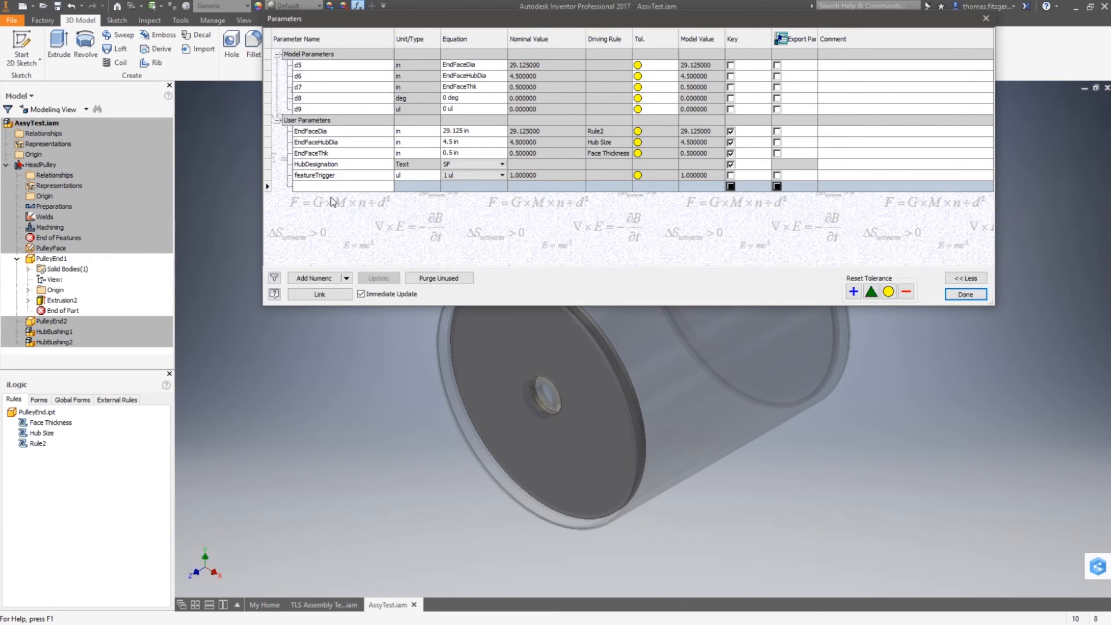
pyautogui.write('FeaturePattern1')
pyautogui.press('Return')
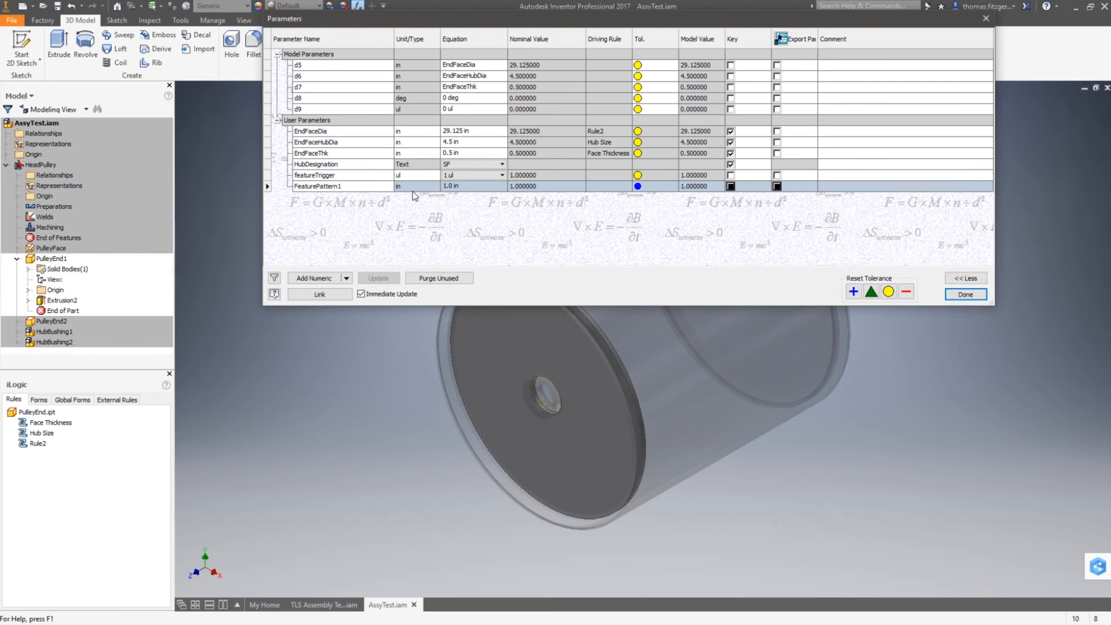
# Make the FeaturePattern1 parameter unitless (ul), set its equation to 2 ul, and close the parameter table
pyautogui.click(412, 188)
pyautogui.click(747, 334)
pyautogui.click(781, 343)
pyautogui.click(927, 439)
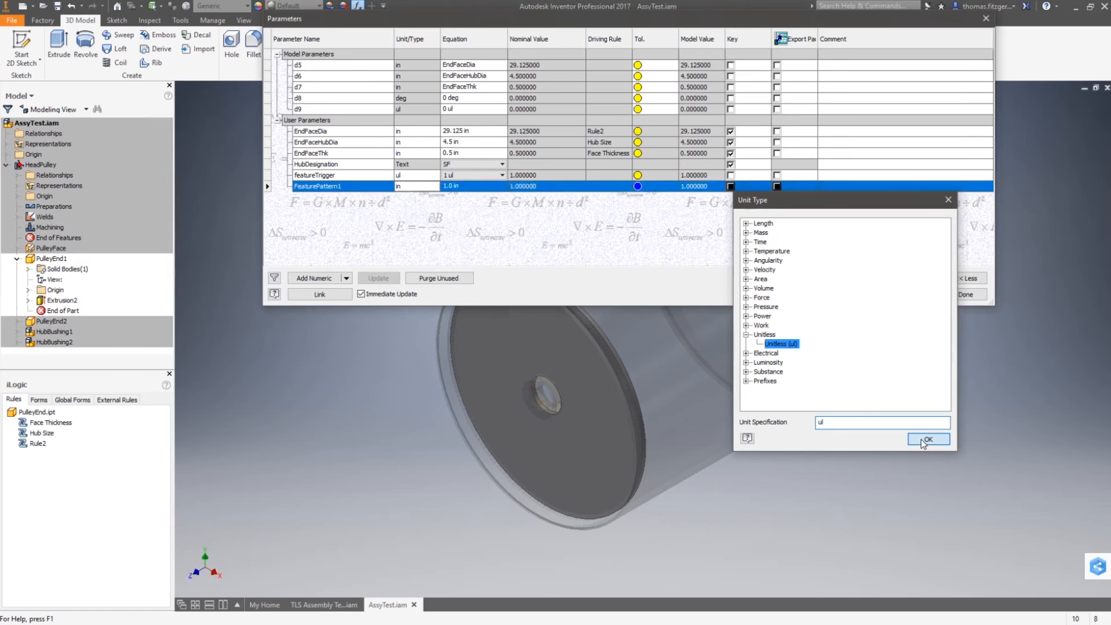
pyautogui.write('2 ul')
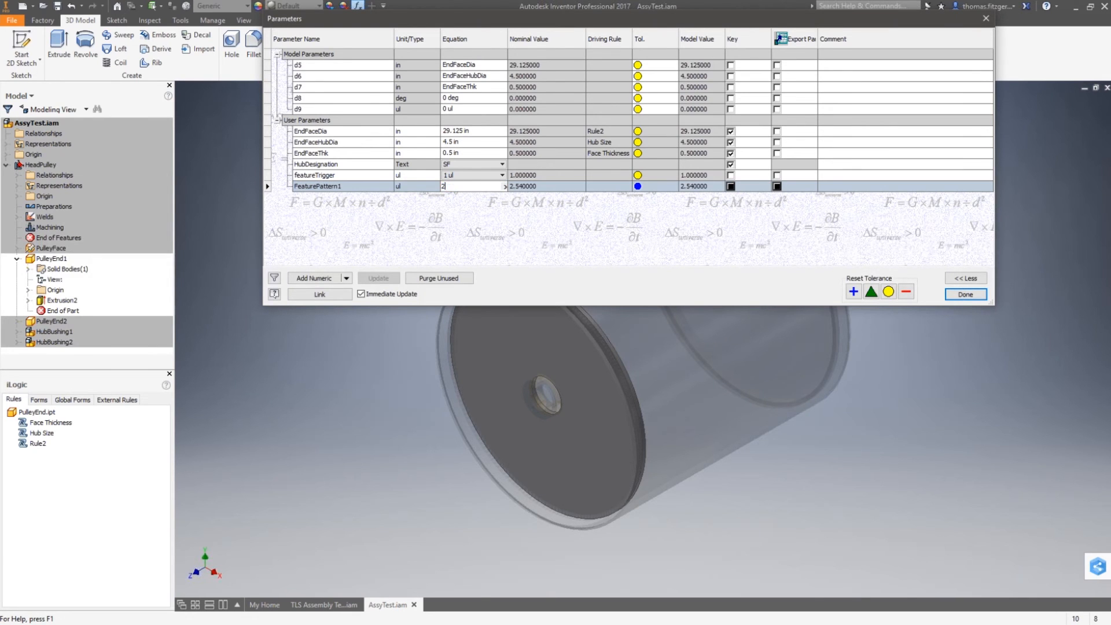
pyautogui.press('Return')
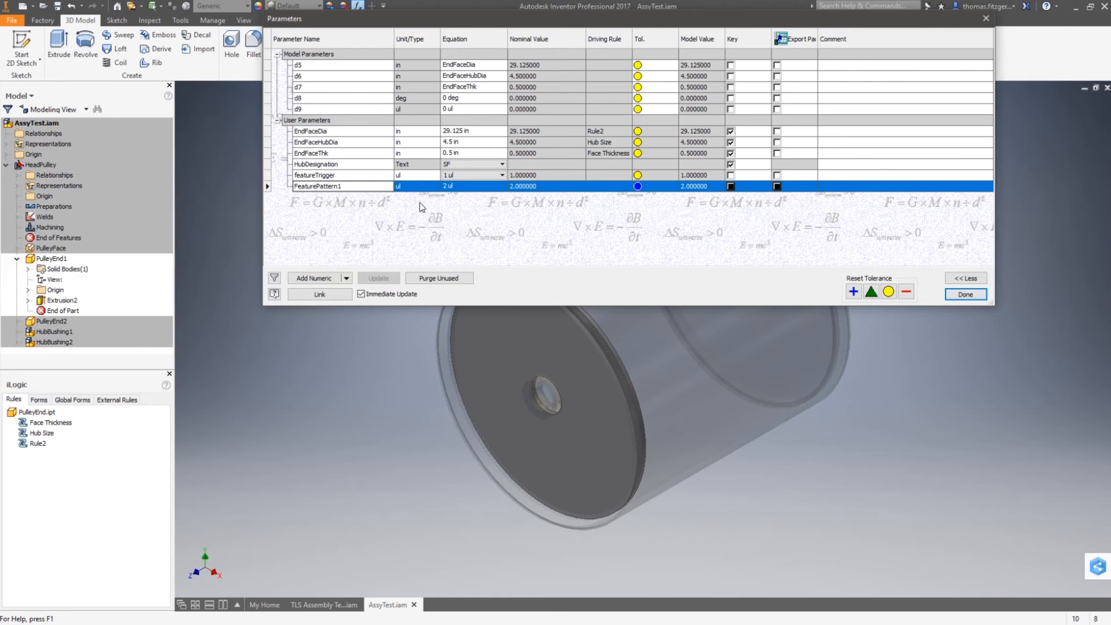
pyautogui.click(965, 294)
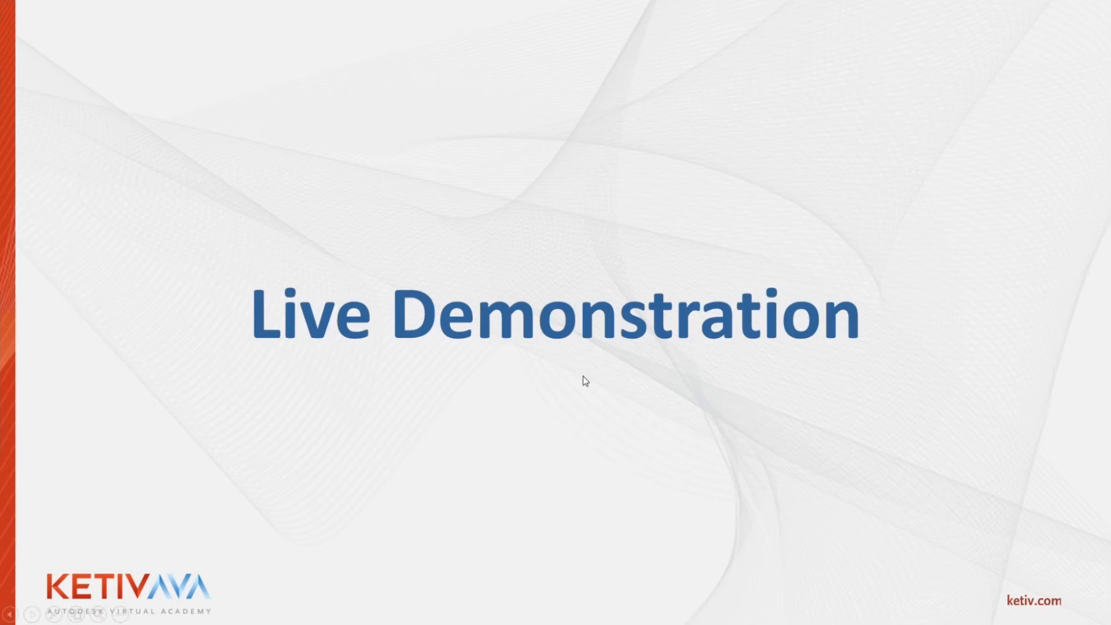
pyautogui.click(583, 376)
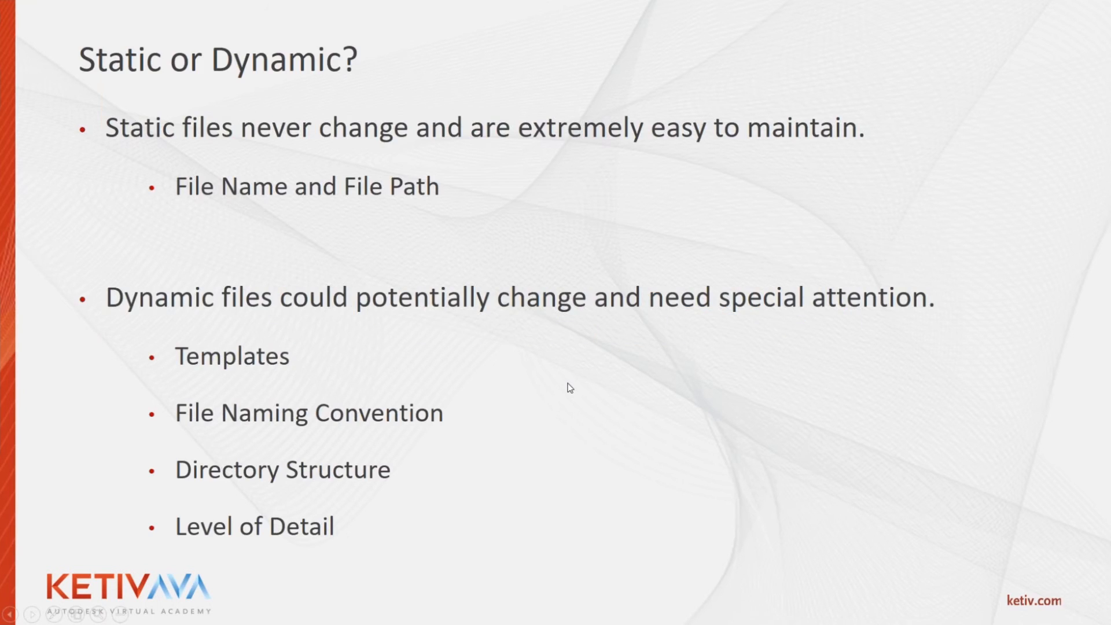
pyautogui.click(570, 387)
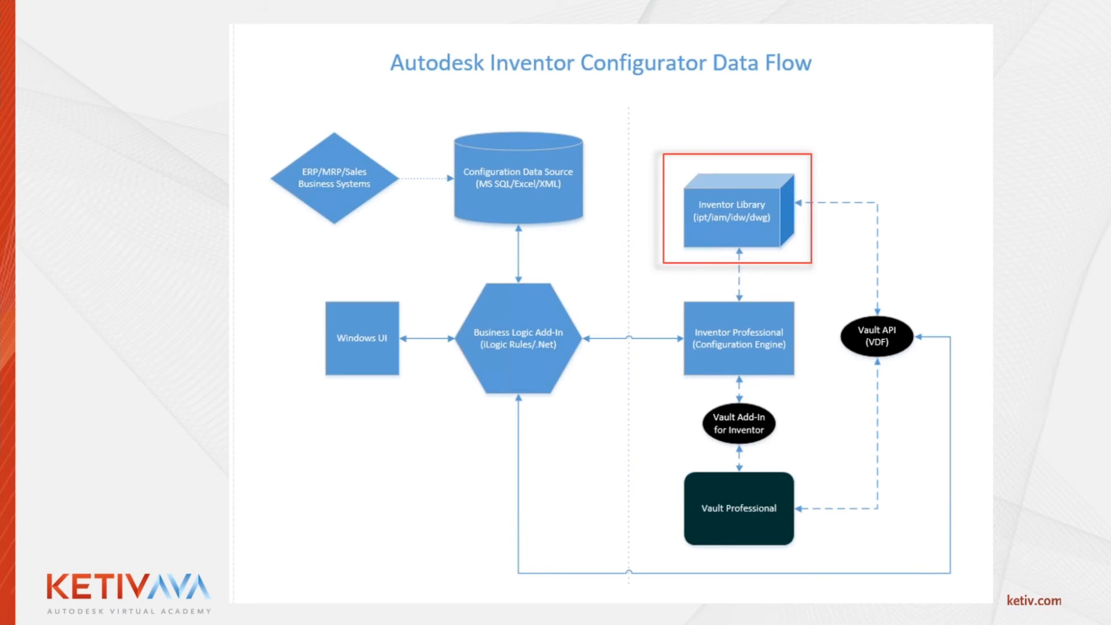
pyautogui.press('Right')
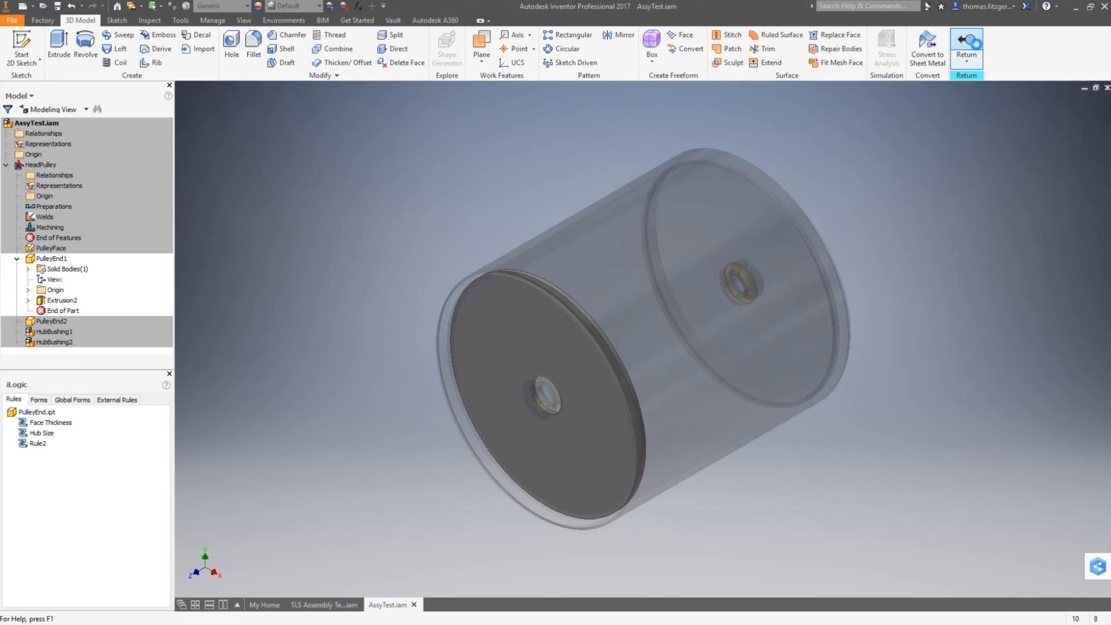
# Finish editing the PulleyEnd1 part and return to the HeadPulley assembly
pyautogui.click(966, 45)
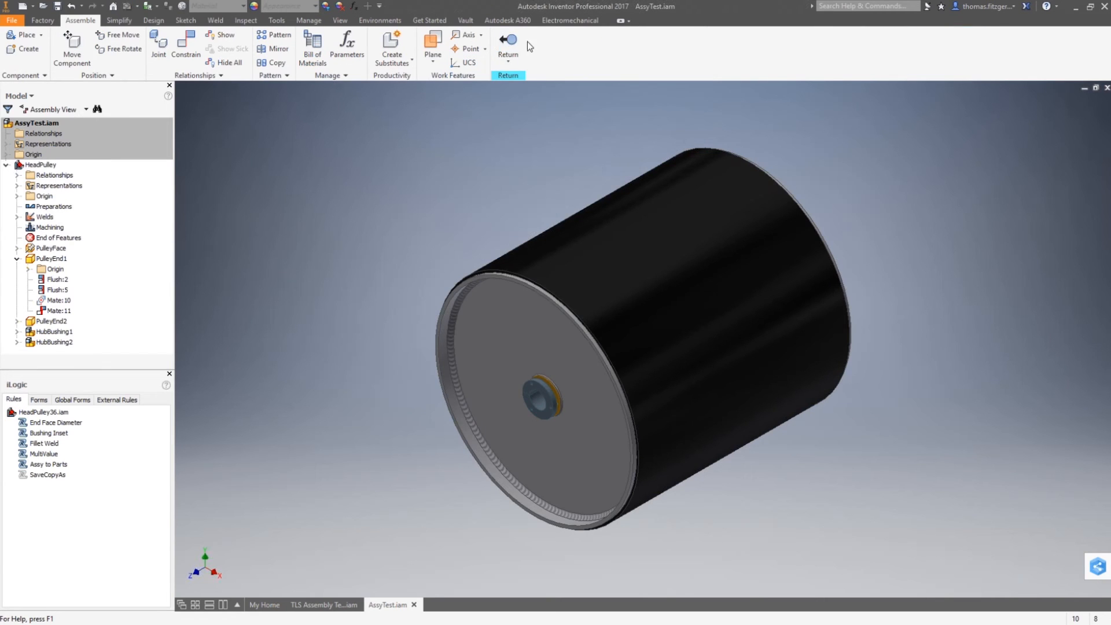
# Collapse the HeadPulley branch in the model tree and check the component's file name in its iProperties
pyautogui.click(17, 259)
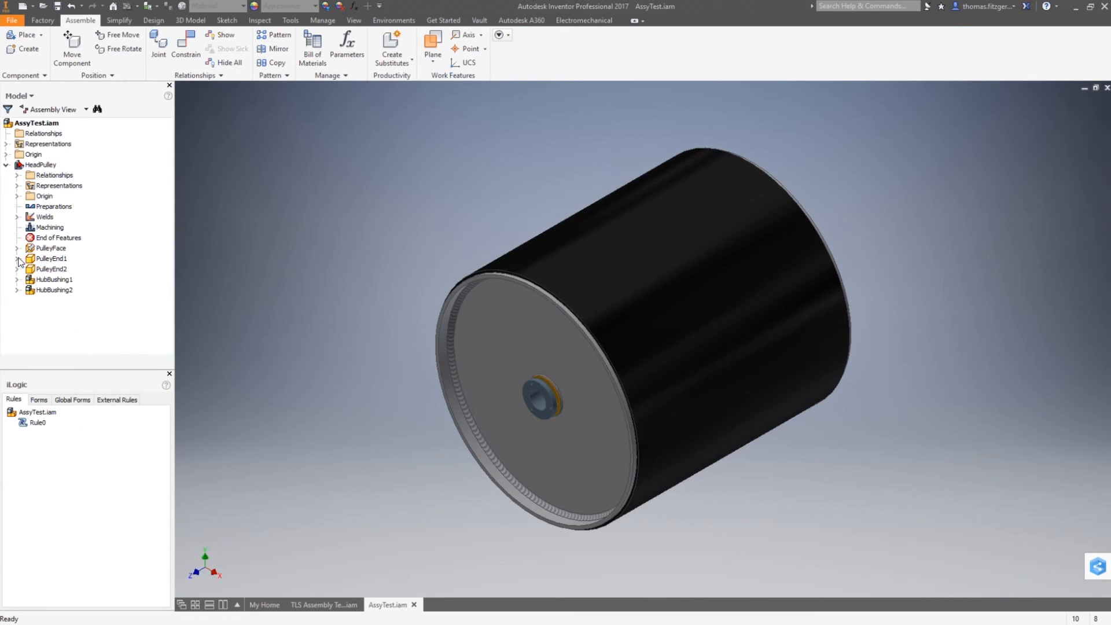
pyautogui.click(6, 165)
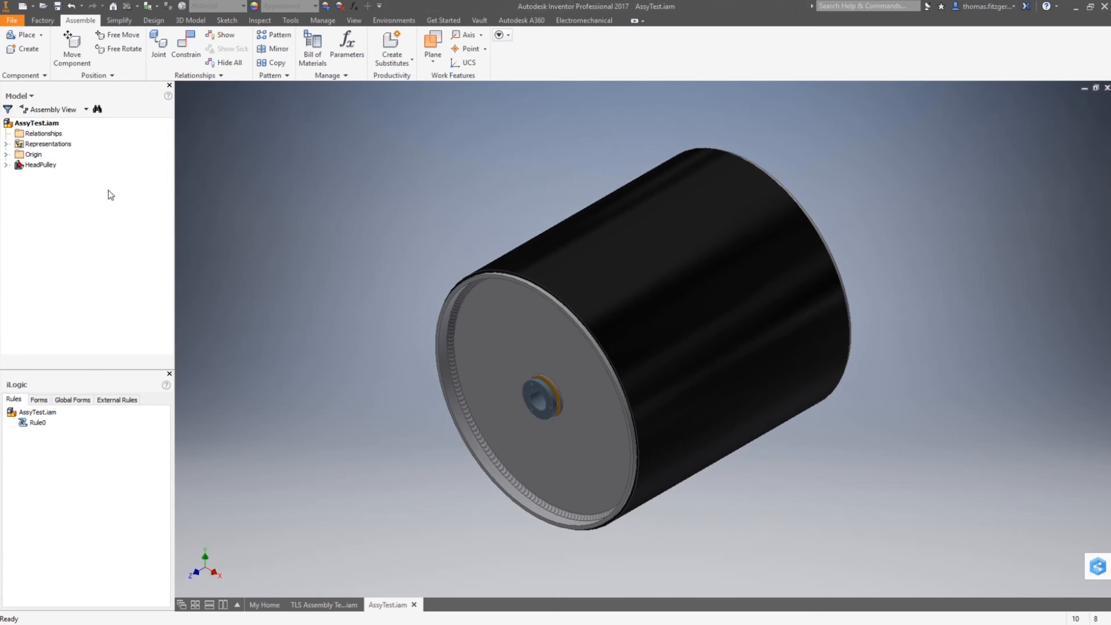
pyautogui.rightClick(35, 165)
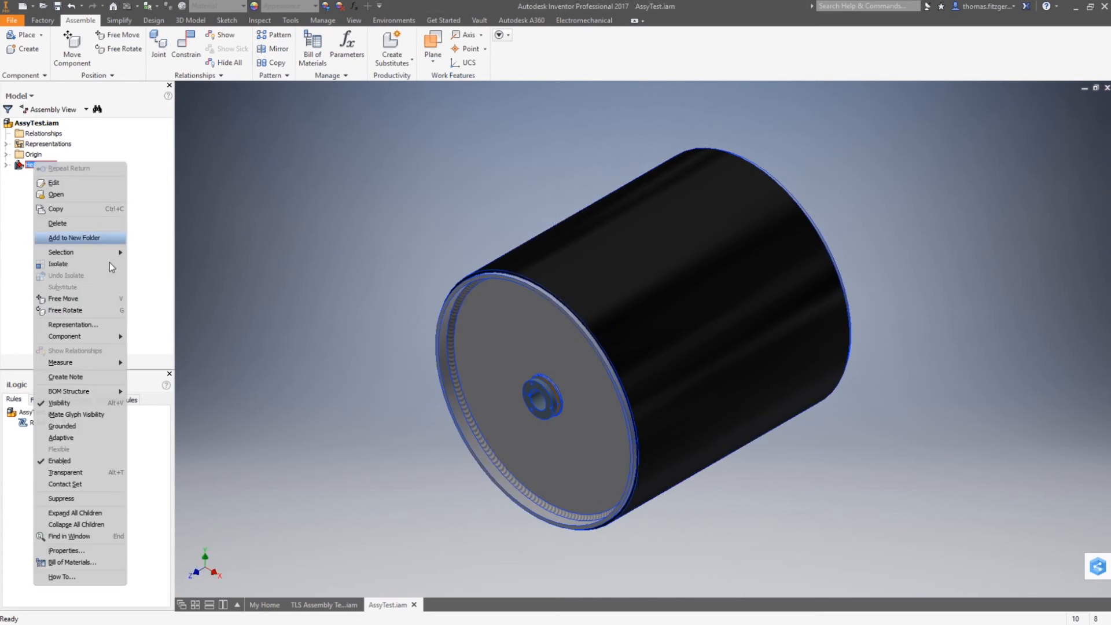
pyautogui.click(84, 551)
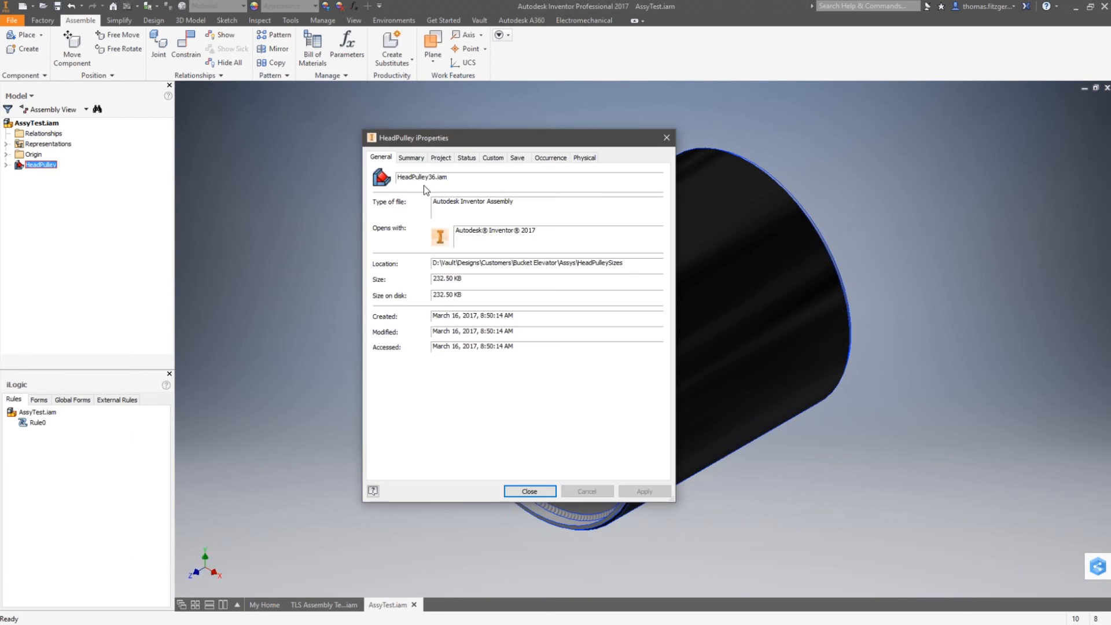
pyautogui.moveTo(443, 176); pyautogui.dragTo(382, 195)
pyautogui.click(529, 491)
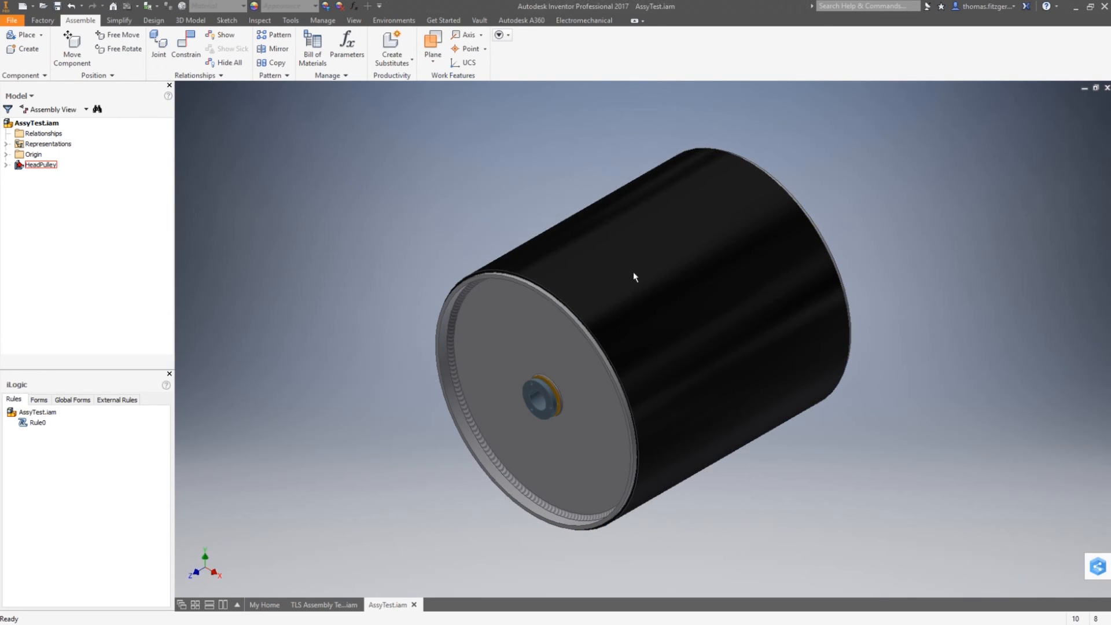
# Check the assembly's HeadPulleySize user parameter and look up the HeadPulley component's file location in its iProperties
pyautogui.click(347, 47)
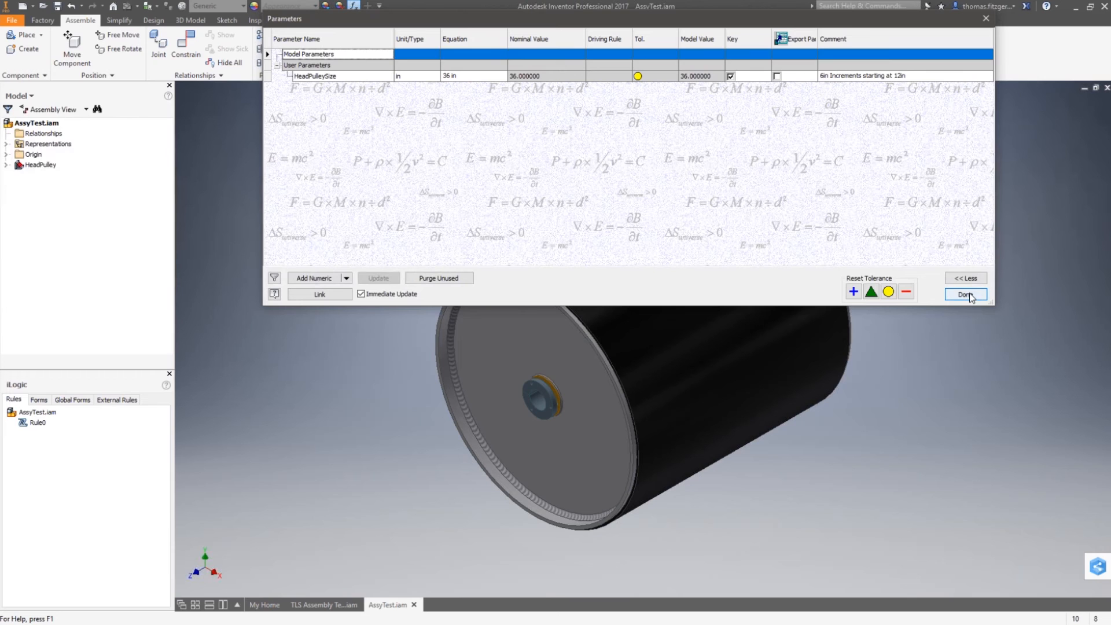
pyautogui.click(970, 296)
pyautogui.rightClick(31, 123)
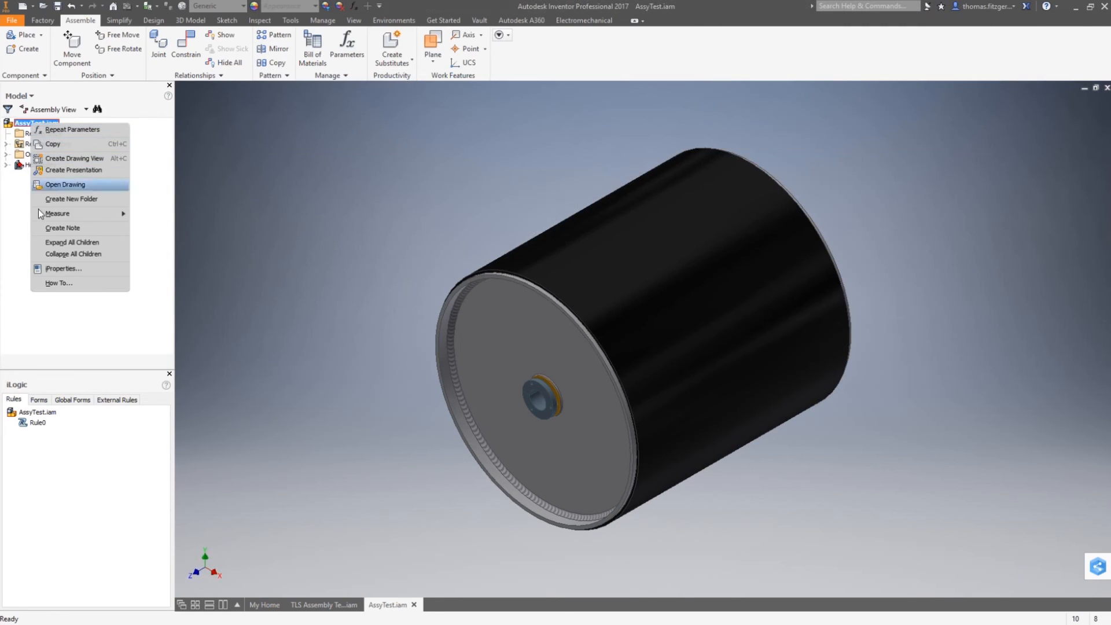
pyautogui.click(5, 200)
pyautogui.rightClick(30, 167)
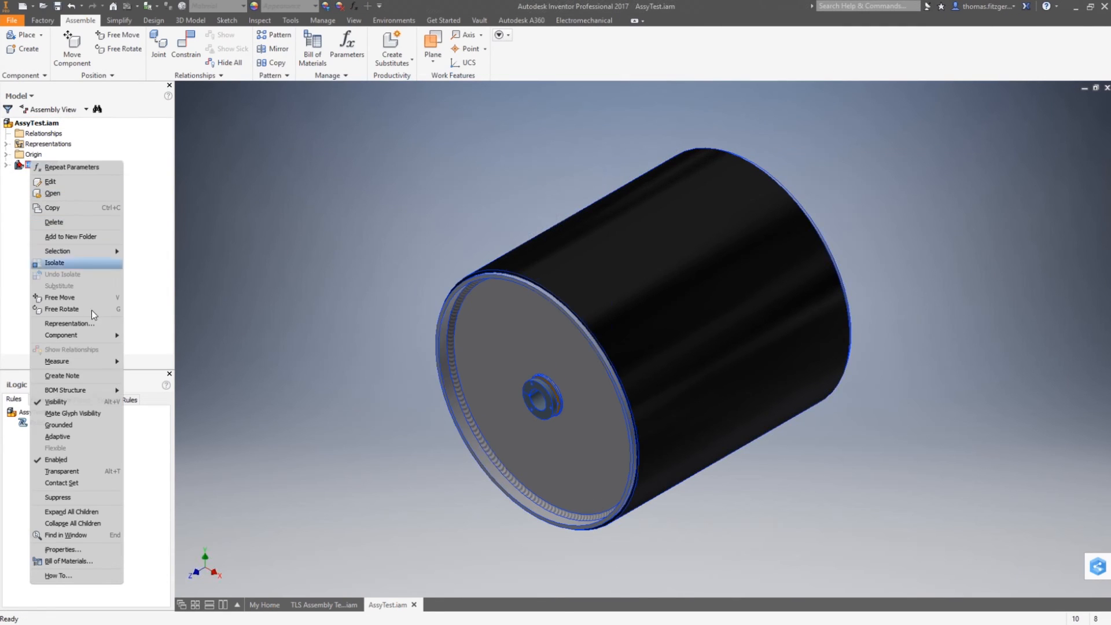
pyautogui.click(100, 553)
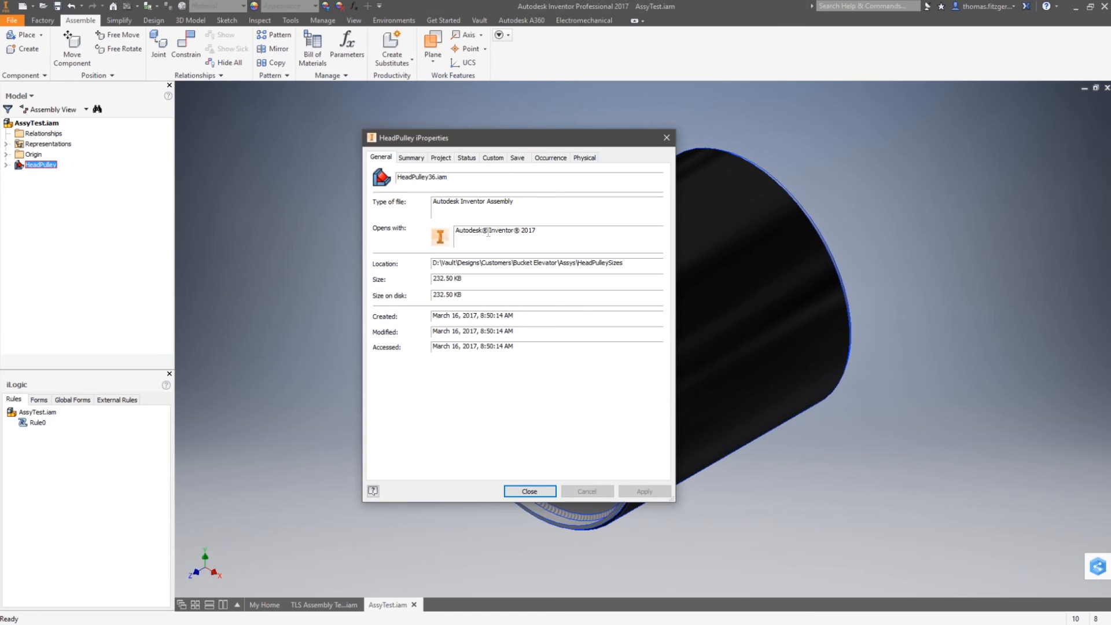
pyautogui.moveTo(626, 262); pyautogui.dragTo(432, 264)
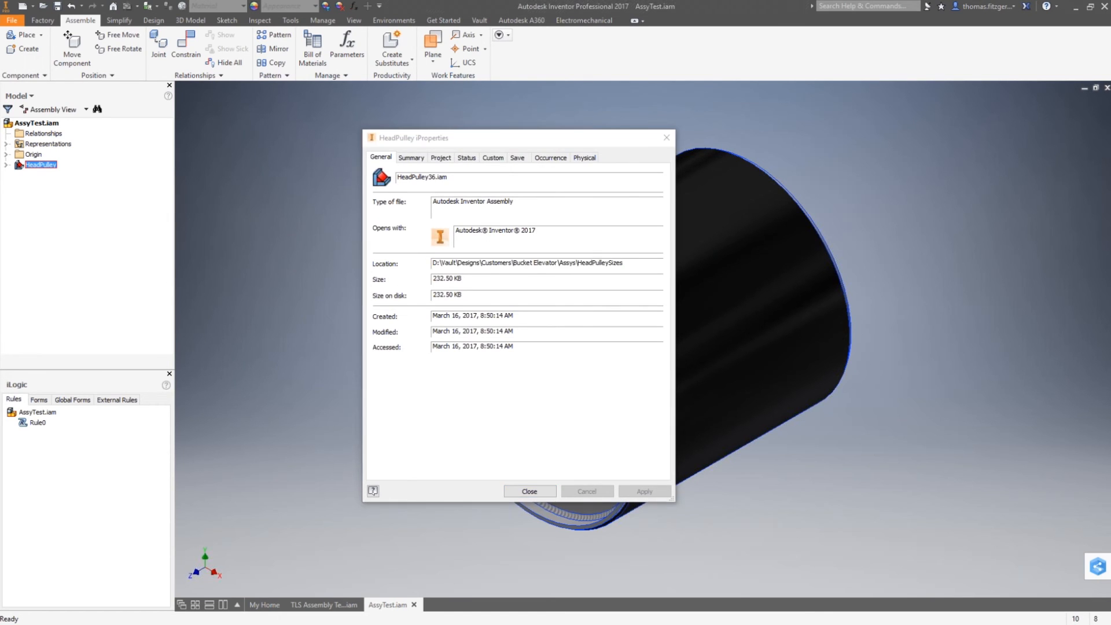
# Switch to File Explorer to examine the contents of the HeadPulleySizes folder, and return to Inventor to close the iProperties
pyautogui.hotkey('alt', 'Tab')
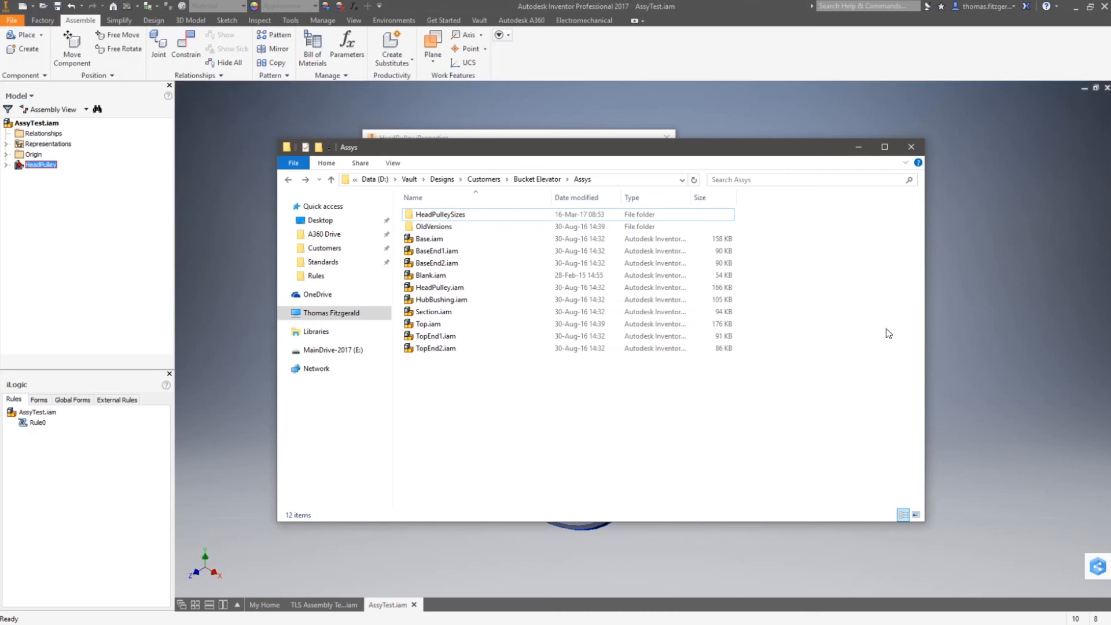
pyautogui.doubleClick(454, 213)
pyautogui.click(409, 215)
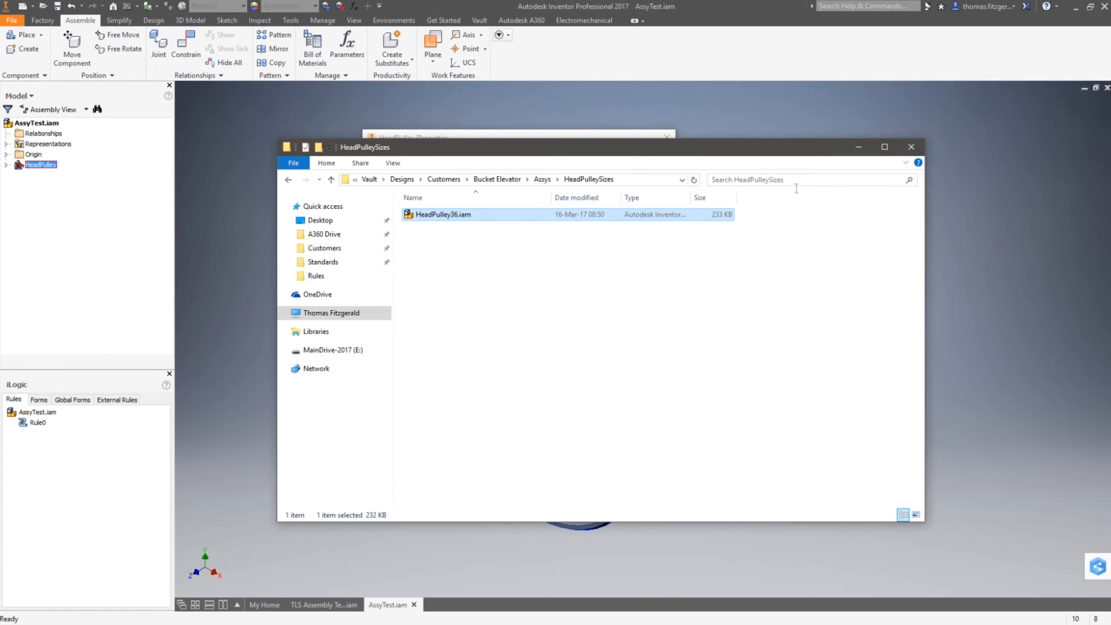
pyautogui.click(857, 146)
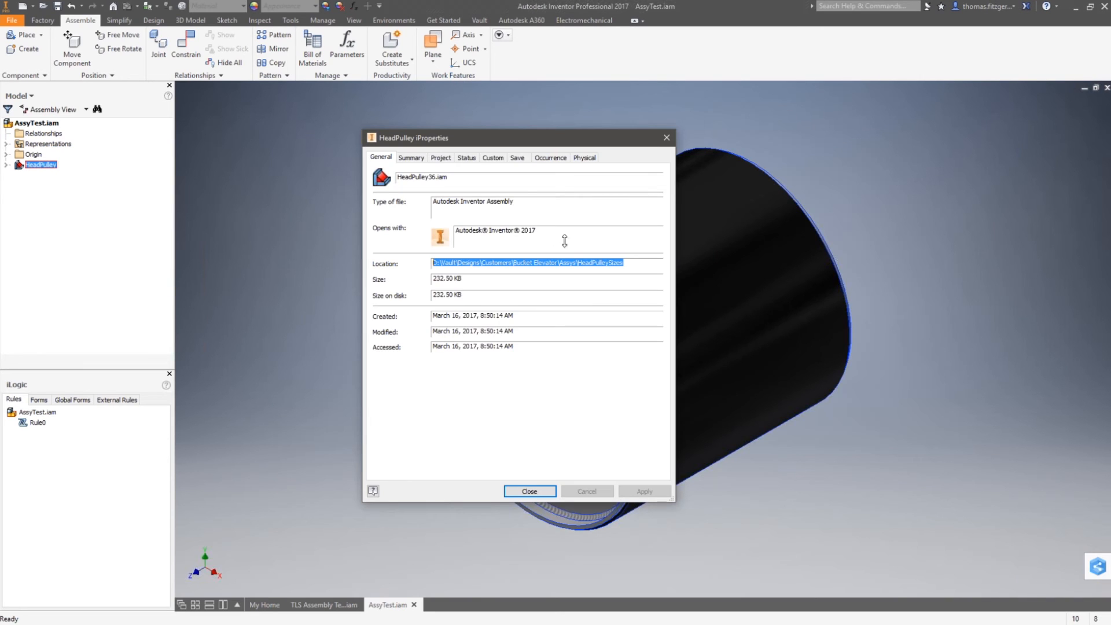
pyautogui.click(538, 490)
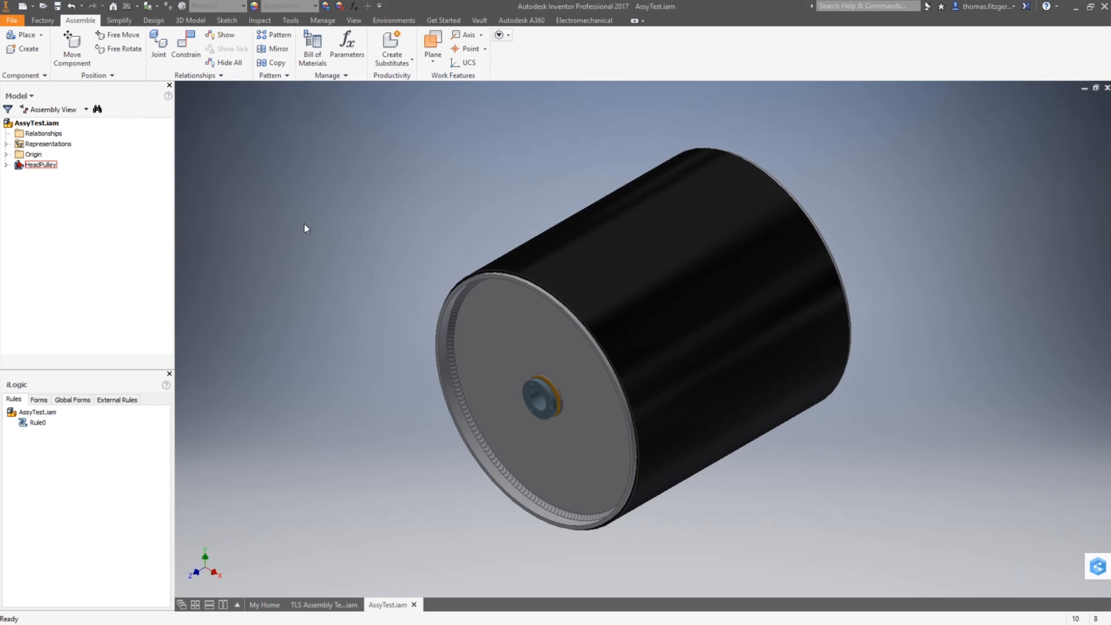
# Set the HeadPulleySize user parameter of the AssyTest assembly to 42 in and close the parameter table
pyautogui.click(346, 44)
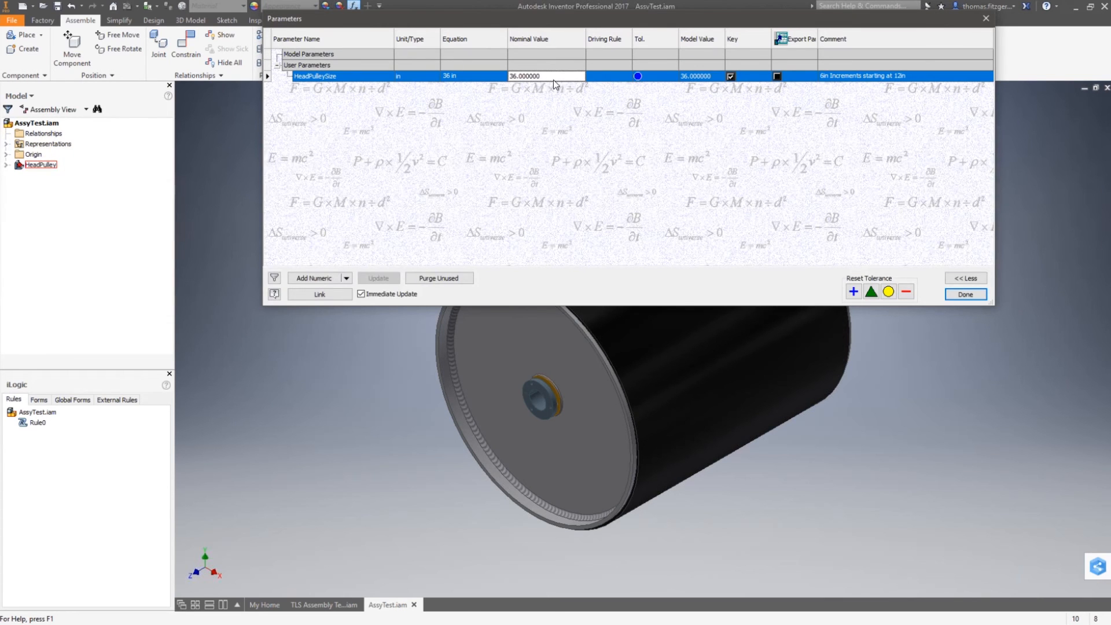
pyautogui.click(489, 77)
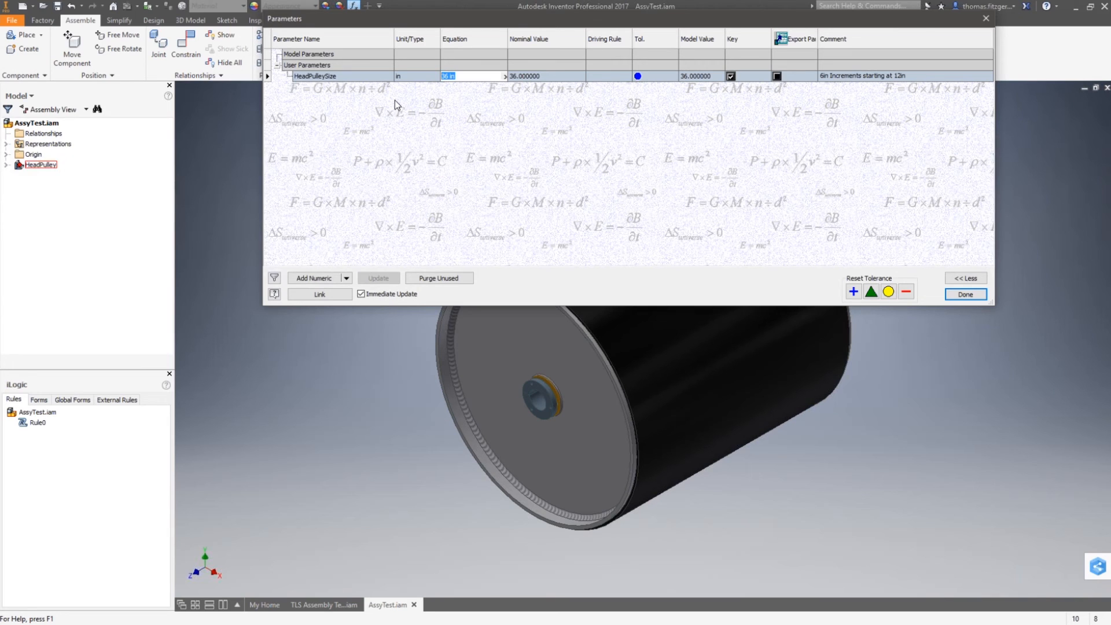
pyautogui.write('42')
pyautogui.press('Return')
pyautogui.click(967, 295)
# Check which file the HeadPulley component references in its iProperties after the size change
pyautogui.rightClick(27, 163)
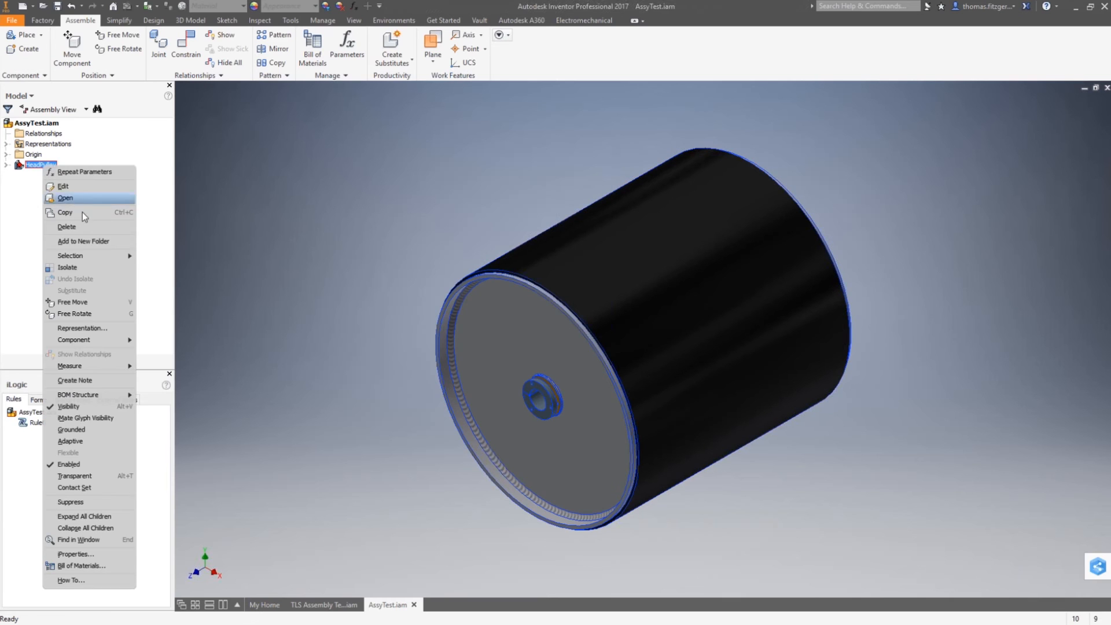
pyautogui.click(89, 550)
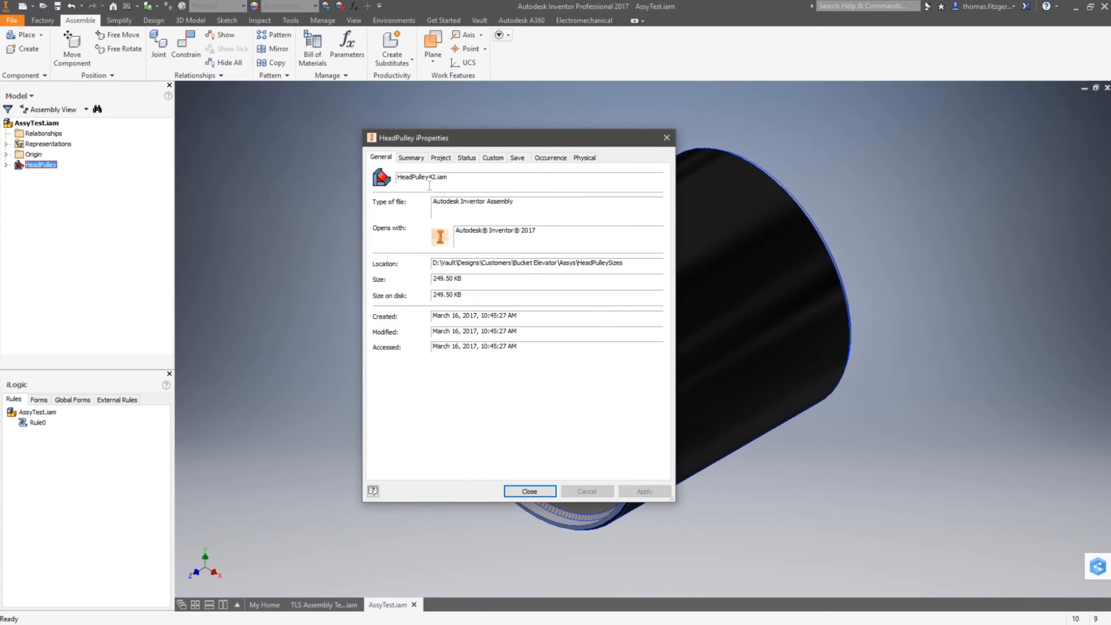
pyautogui.moveTo(489, 139); pyautogui.dragTo(307, 122)
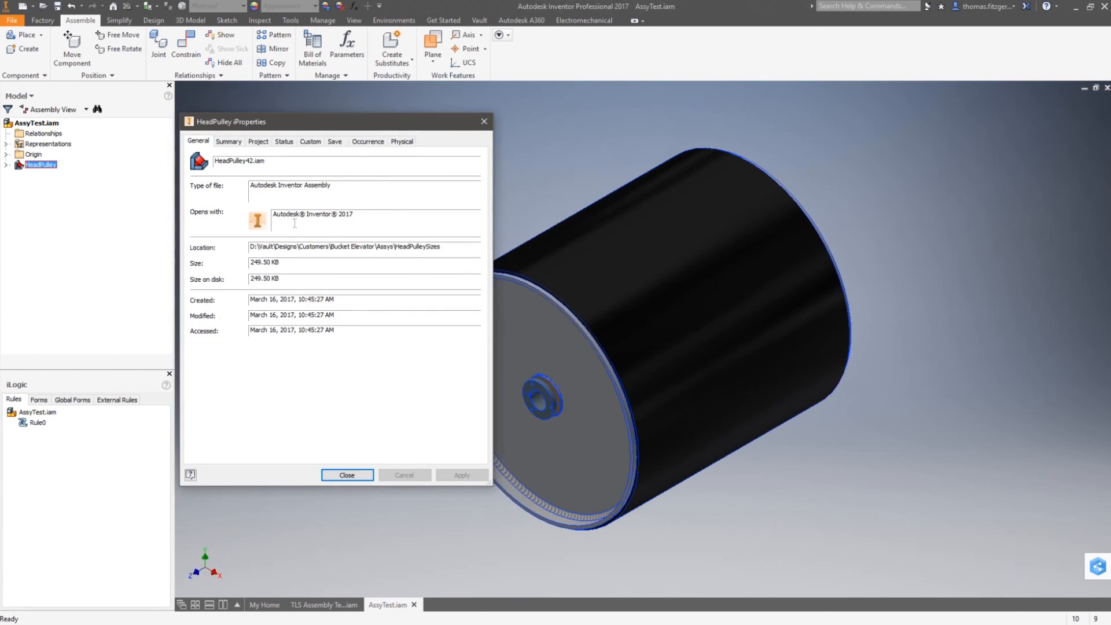
pyautogui.doubleClick(275, 162)
pyautogui.click(347, 475)
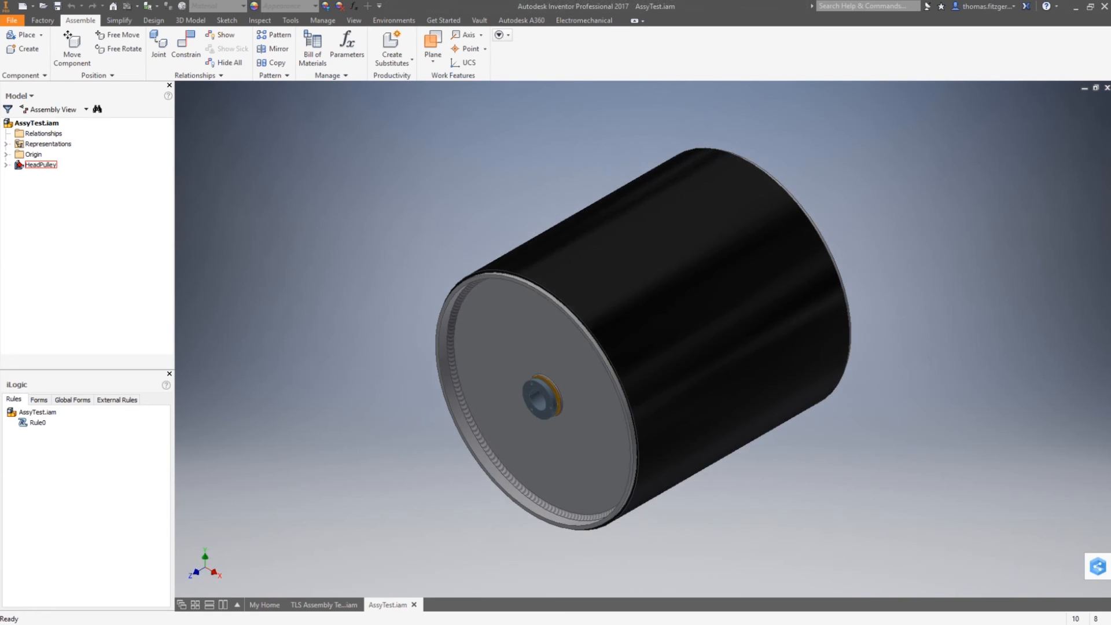
# Switch to File Explorer, check the HeadPulleySizes folder for the new size file, and close the folder window
pyautogui.hotkey('alt', 'Tab')
pyautogui.click(583, 290)
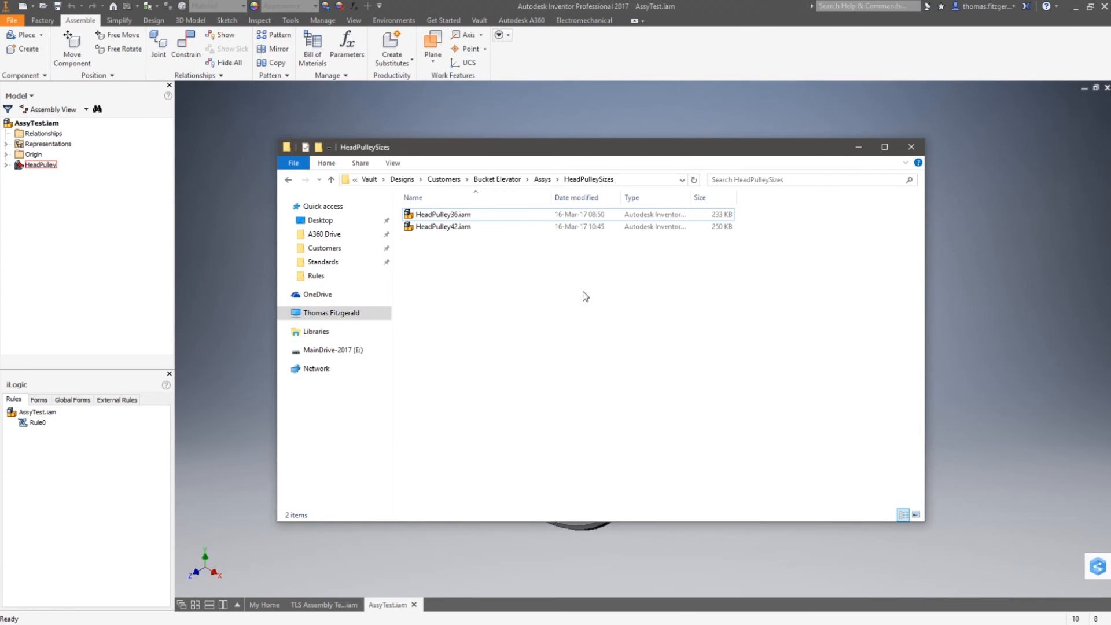
pyautogui.click(570, 224)
pyautogui.click(483, 250)
pyautogui.click(910, 146)
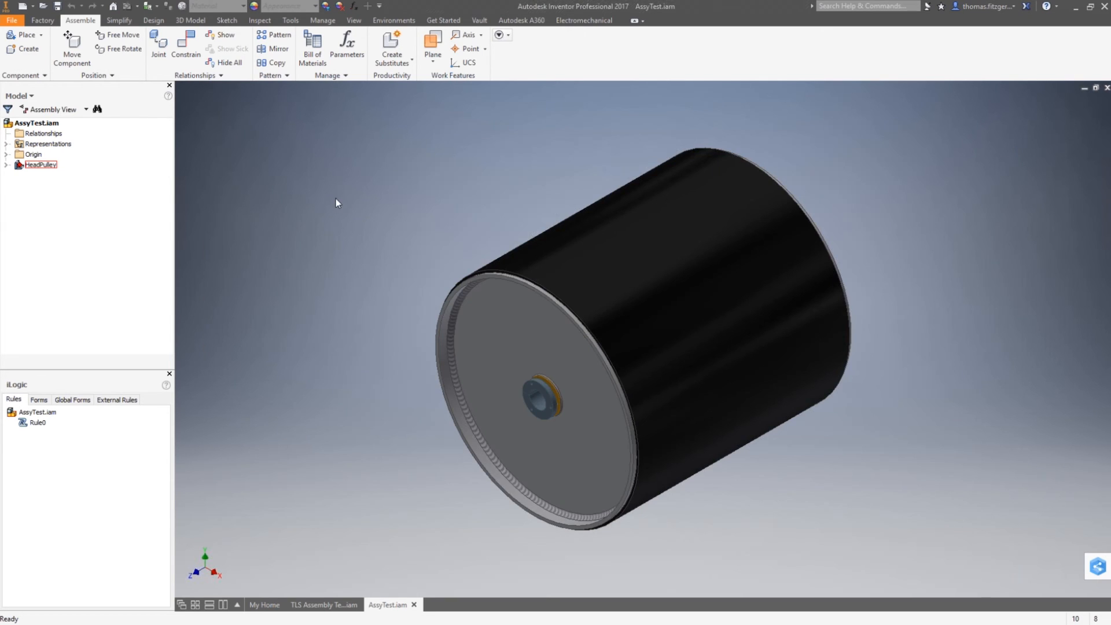
# Open the iLogic rule Rule0 for editing and look over its size, folder path and file name declarations
pyautogui.doubleClick(37, 426)
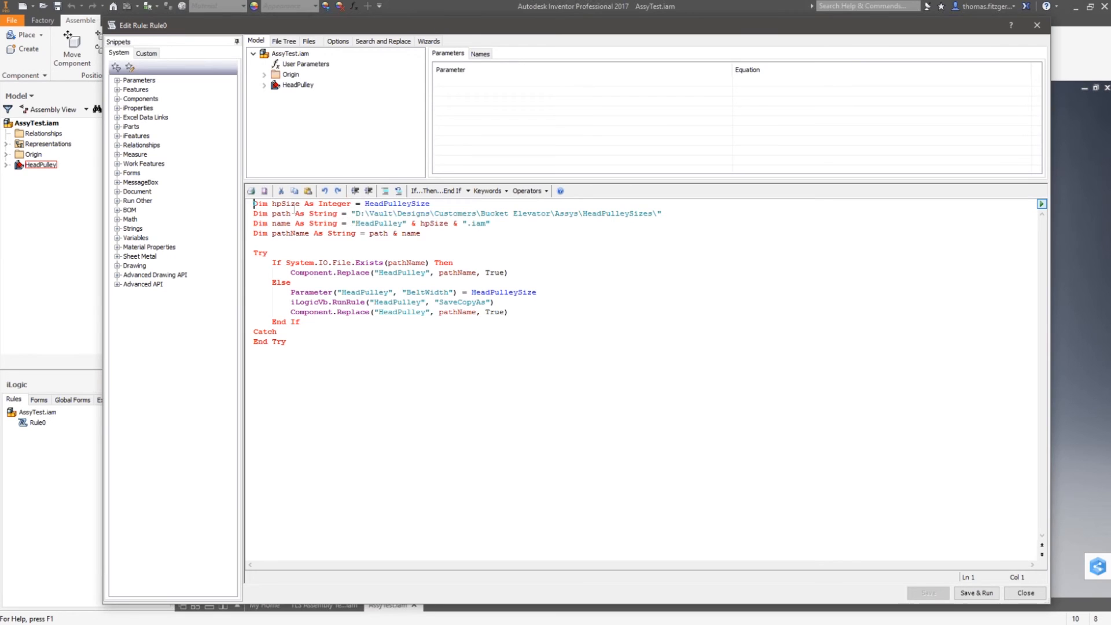
pyautogui.click(411, 204)
pyautogui.moveTo(665, 214); pyautogui.dragTo(406, 223)
pyautogui.click(625, 303)
pyautogui.moveTo(355, 224); pyautogui.dragTo(448, 224)
# Examine how Rule0 builds the hpSize, name and pathName variables from the HeadPulleySize parameter
pyautogui.moveTo(254, 204); pyautogui.dragTo(429, 204)
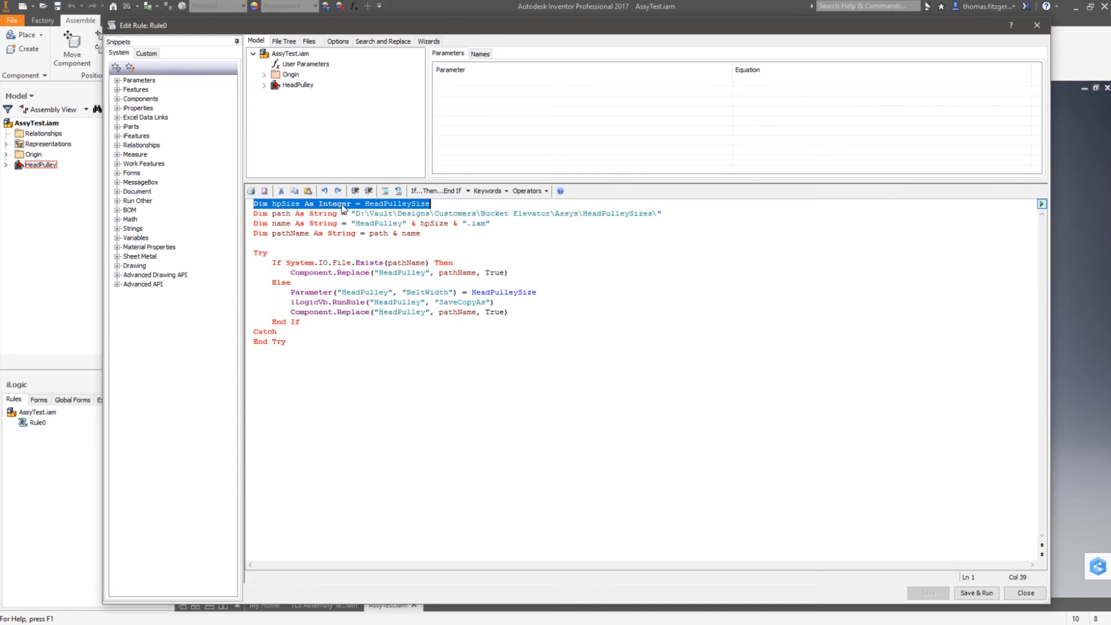
pyautogui.click(380, 205)
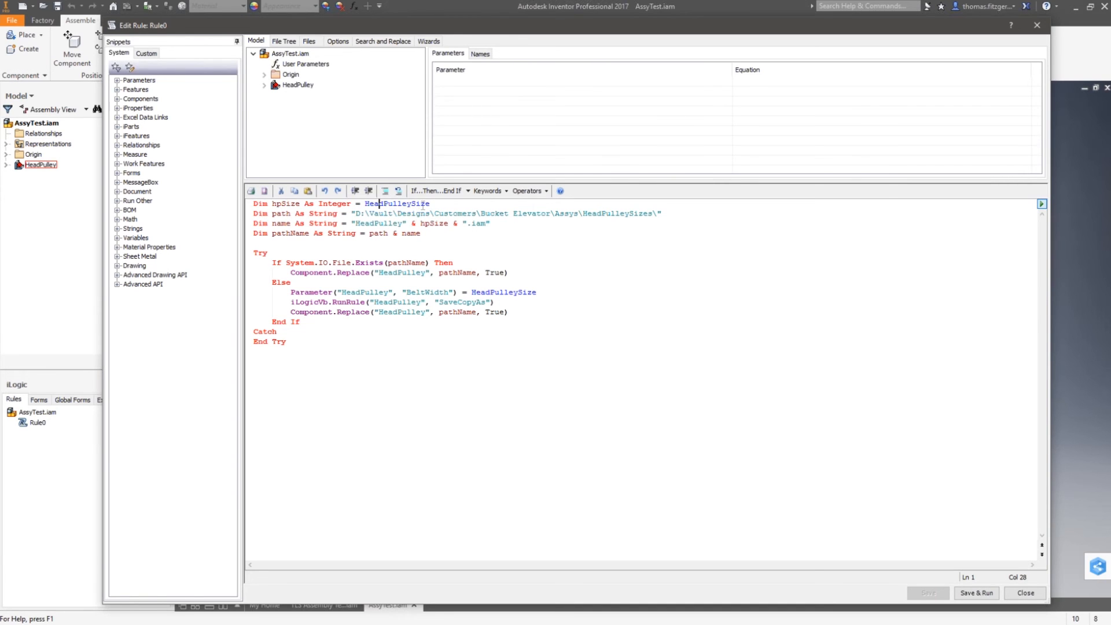
pyautogui.click(423, 204)
pyautogui.doubleClick(407, 204)
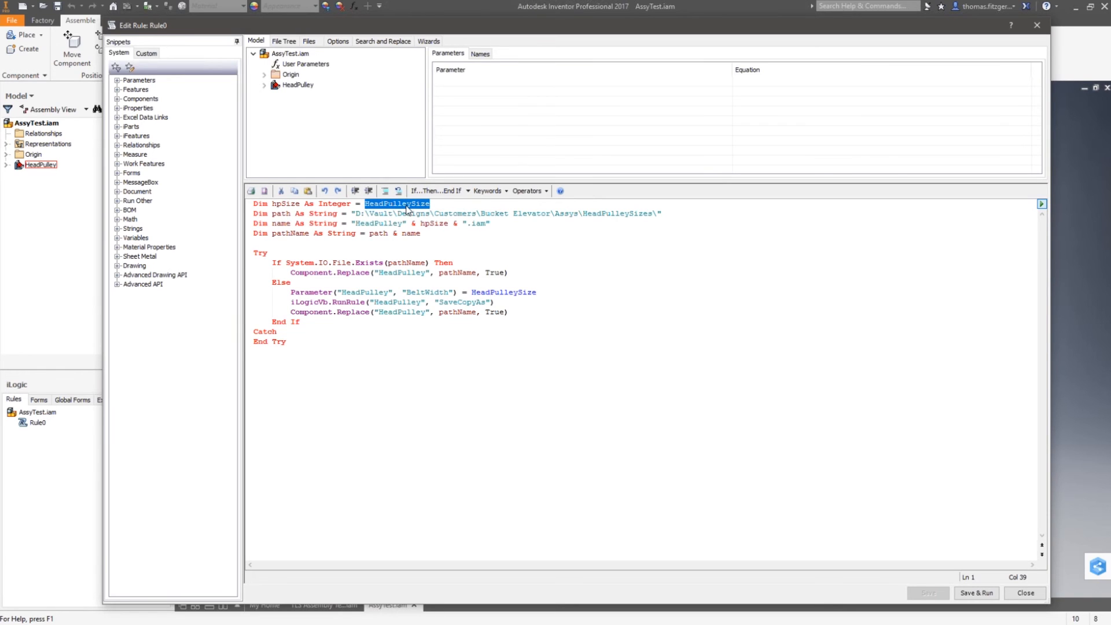
pyautogui.doubleClick(293, 204)
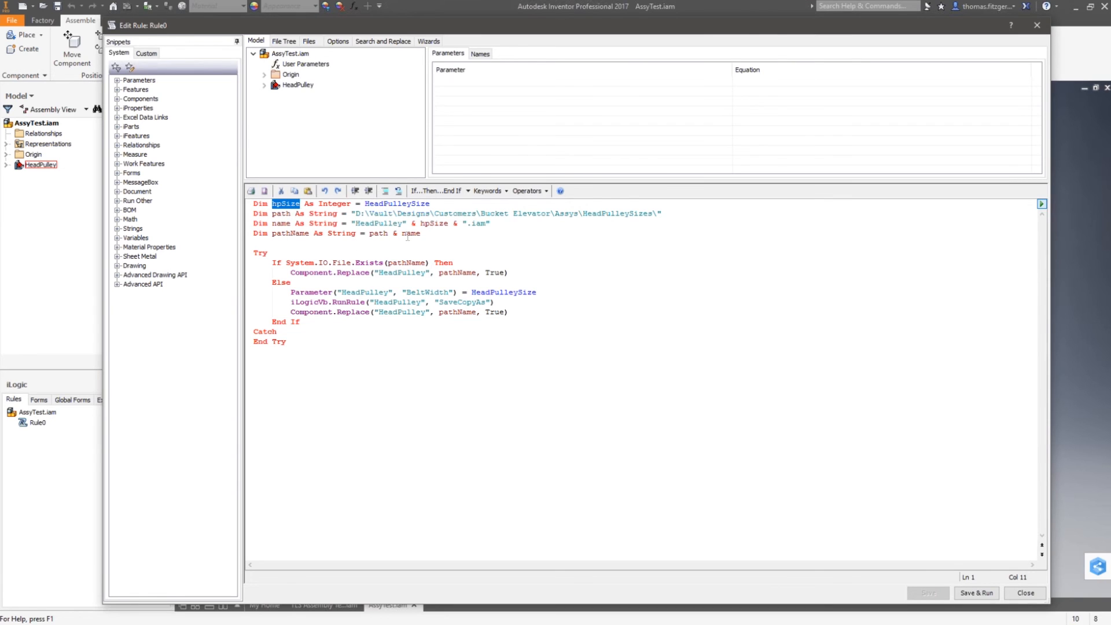
pyautogui.moveTo(352, 223); pyautogui.dragTo(491, 224)
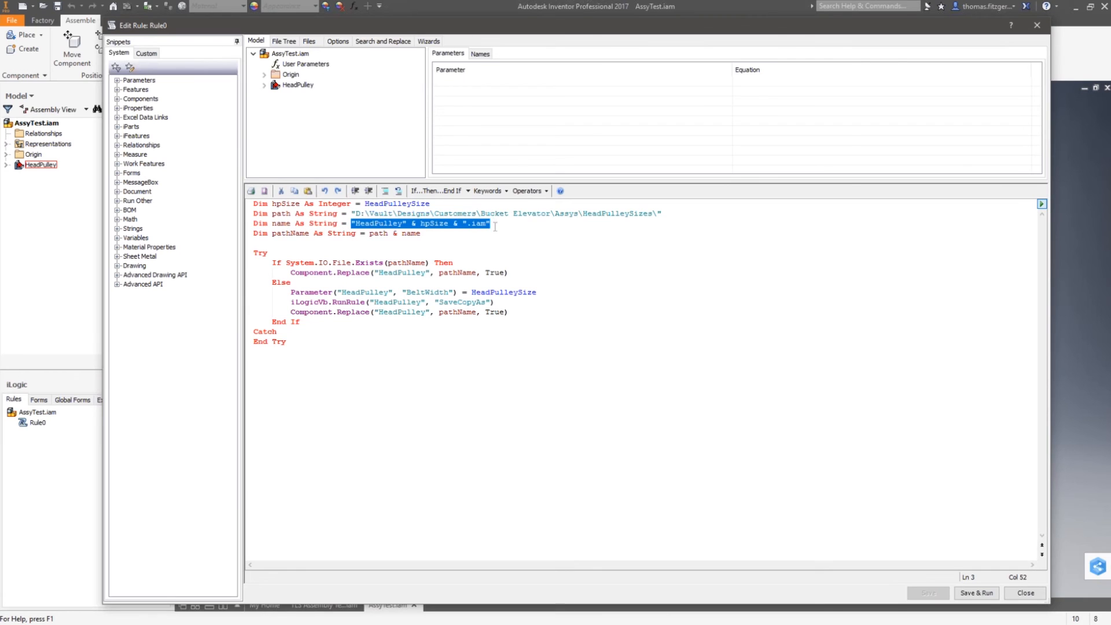
pyautogui.doubleClick(283, 224)
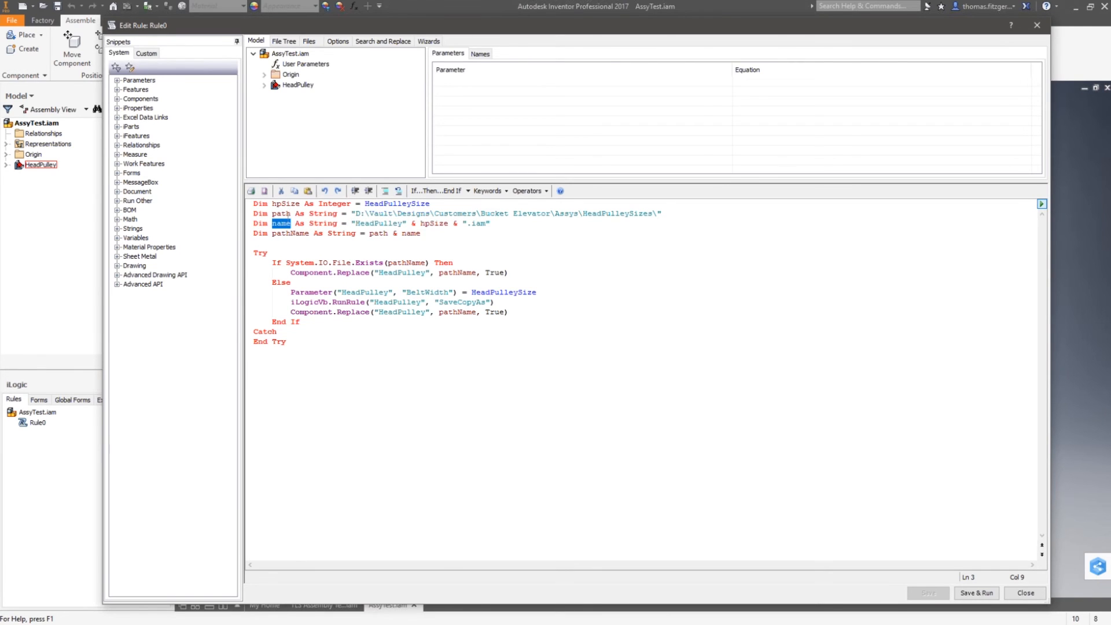
pyautogui.doubleClick(294, 233)
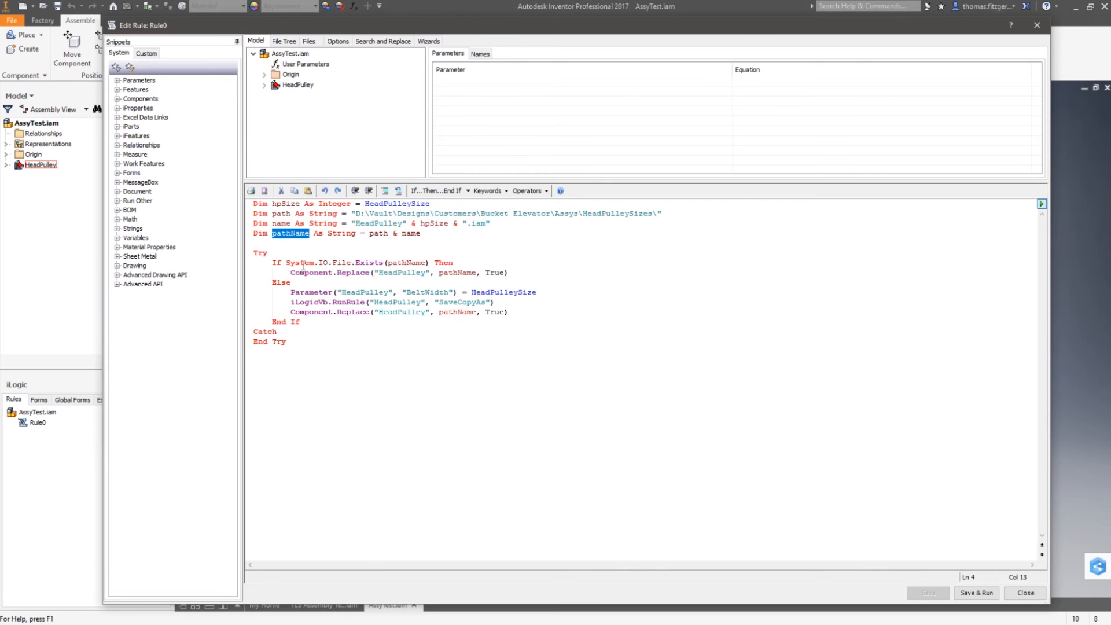
# Examine the Try block of Rule0, covering the file existence check and its Component.Replace branch
pyautogui.click(278, 252)
pyautogui.moveTo(289, 342); pyautogui.dragTo(234, 256)
pyautogui.click(317, 332)
pyautogui.doubleClick(368, 258)
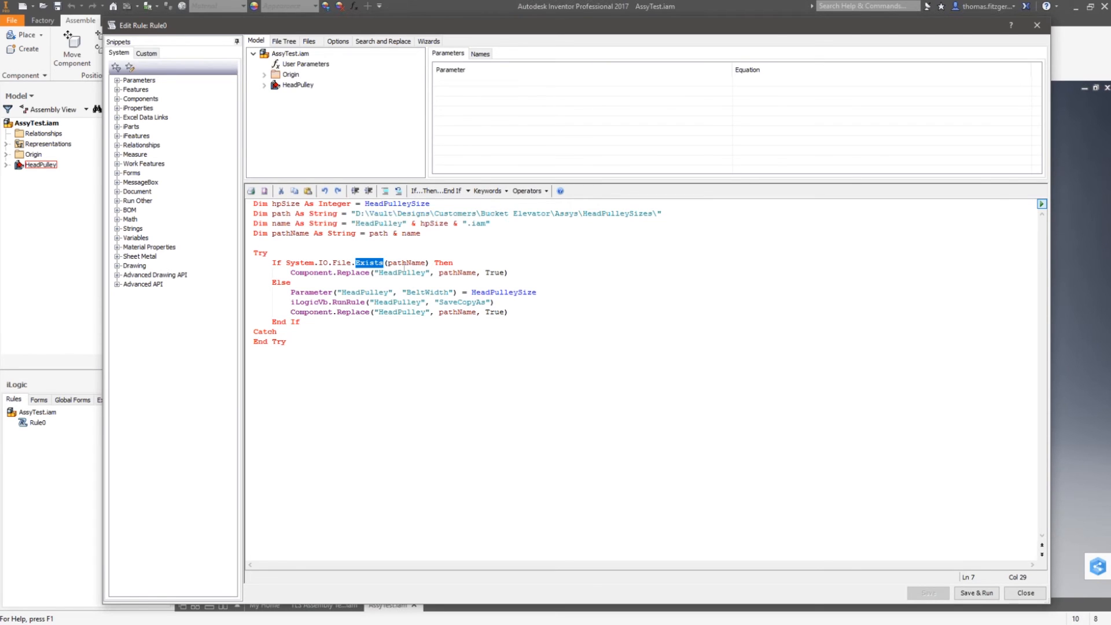
pyautogui.click(297, 273)
pyautogui.moveTo(298, 273); pyautogui.dragTo(366, 272)
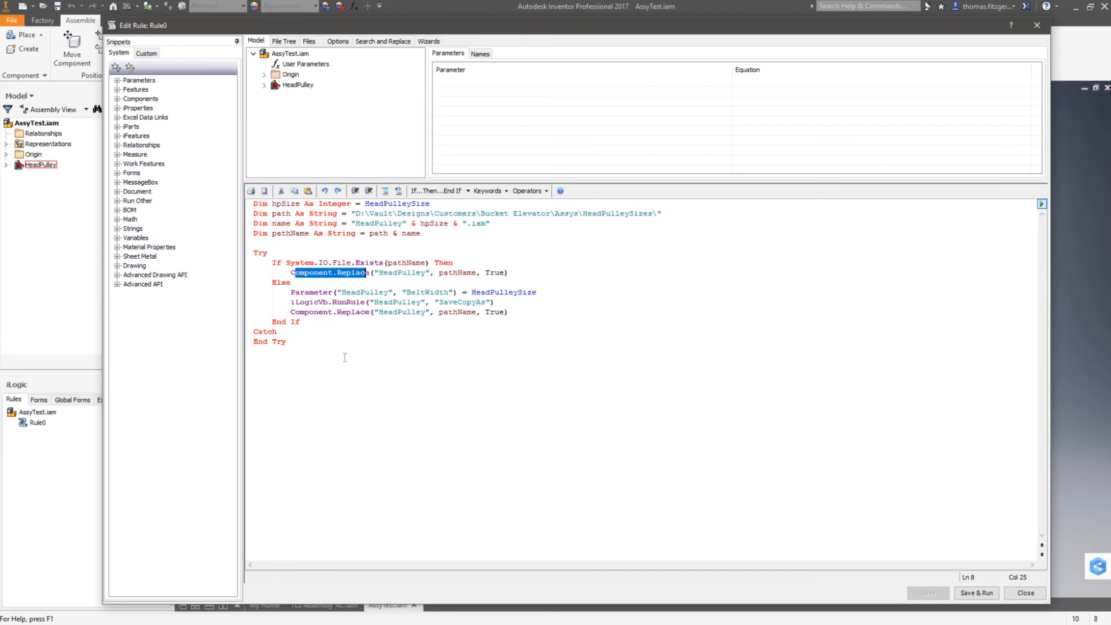
# Examine the Else branch of Rule0 with its BeltWidth, SaveCopyAs and Component.Replace lines, and close the rule editor
pyautogui.click(310, 292)
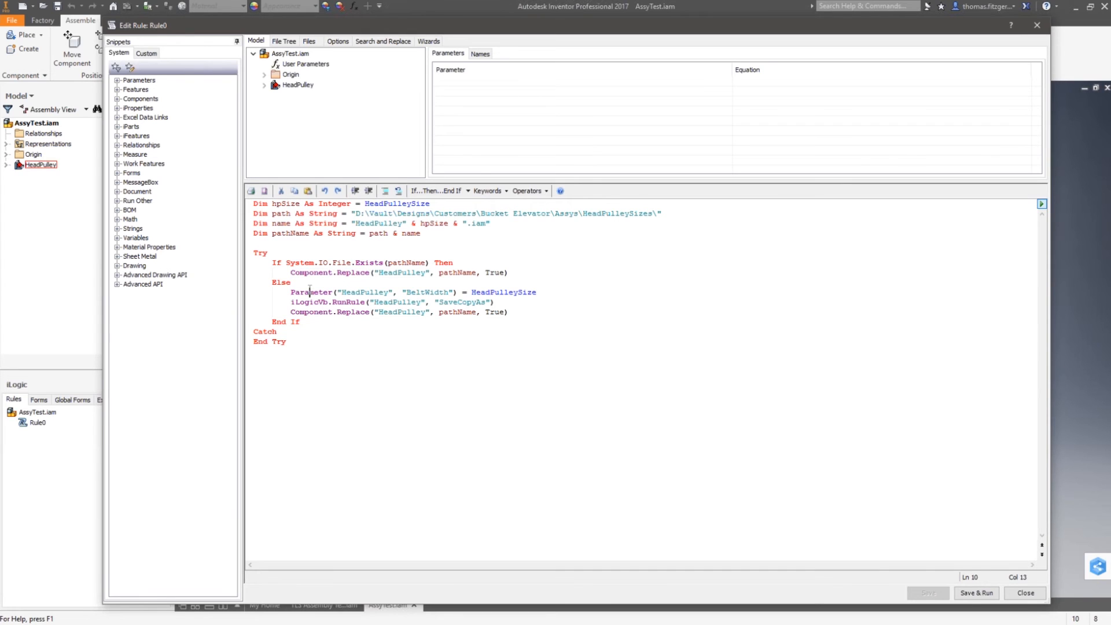
pyautogui.doubleClick(366, 292)
pyautogui.doubleClick(491, 293)
pyautogui.click(492, 322)
pyautogui.doubleClick(456, 303)
pyautogui.moveTo(508, 313); pyautogui.dragTo(294, 319)
pyautogui.click(411, 312)
pyautogui.click(1027, 594)
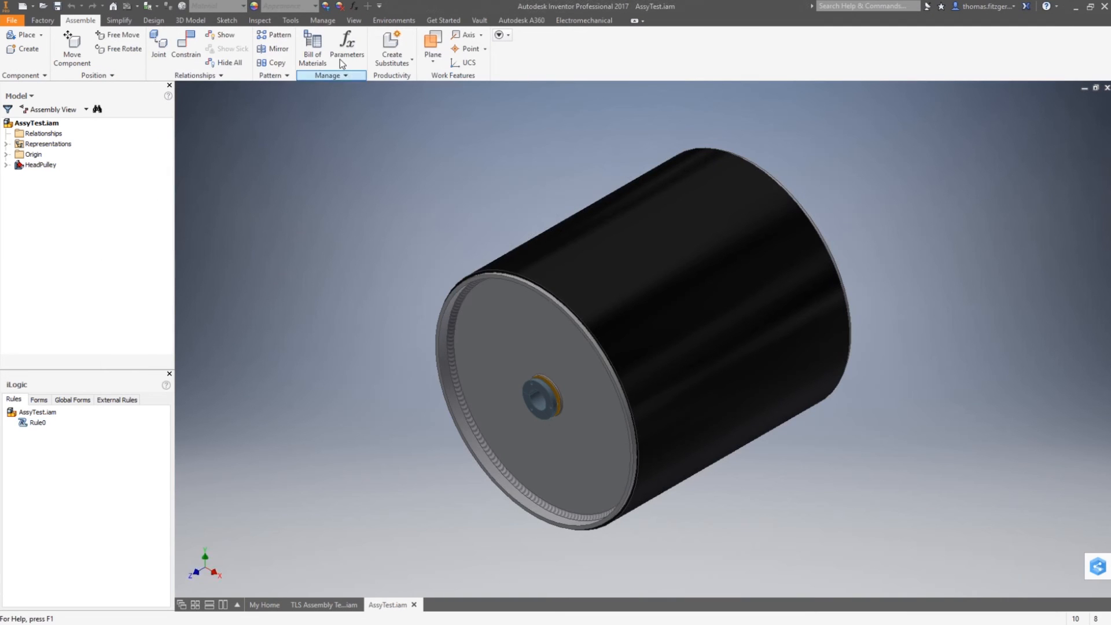
# Set the HeadPulleySize user parameter of the AssyTest assembly to 30 in and close the parameter table
pyautogui.click(346, 56)
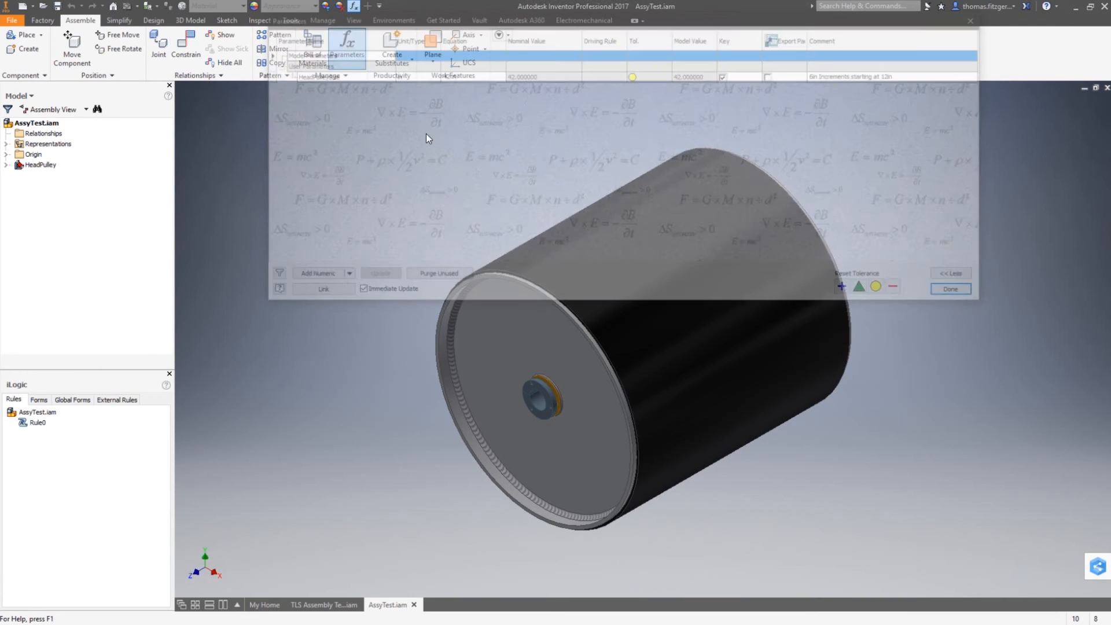
pyautogui.write('30')
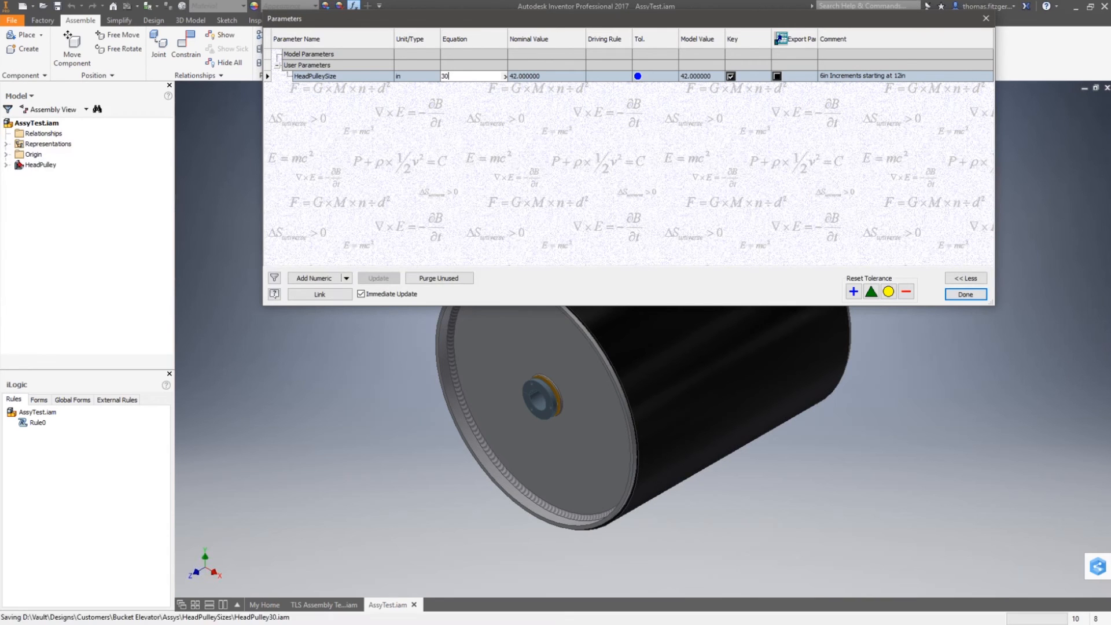
pyautogui.press('Return')
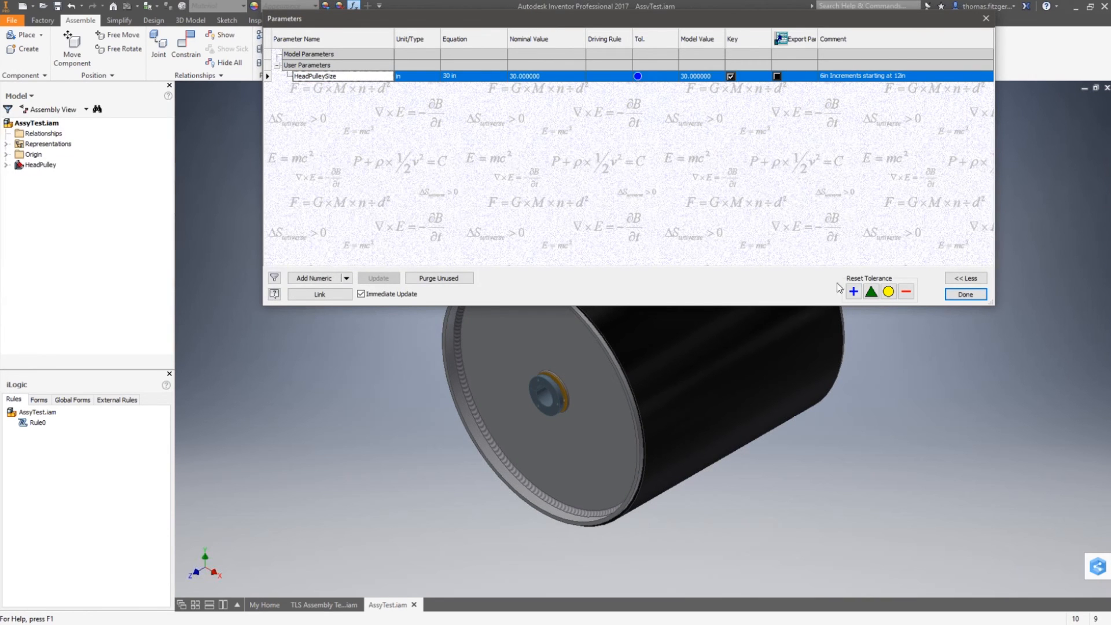
pyautogui.click(965, 294)
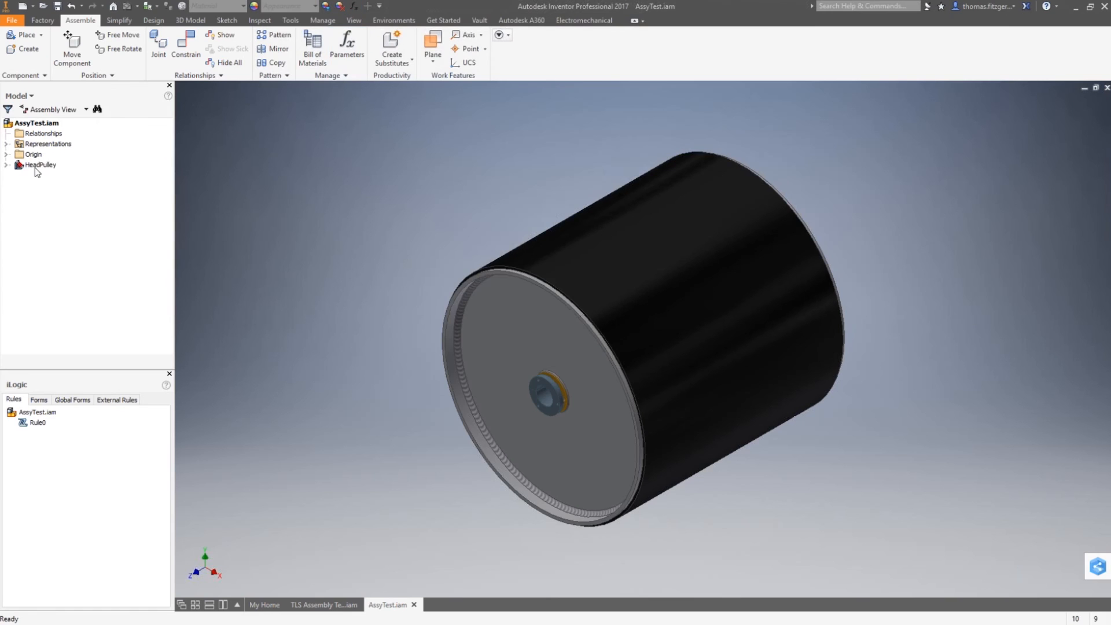
# Check the HeadPulley component's file name in its iProperties against the files in the HeadPulleySizes folder in File Explorer
pyautogui.rightClick(35, 165)
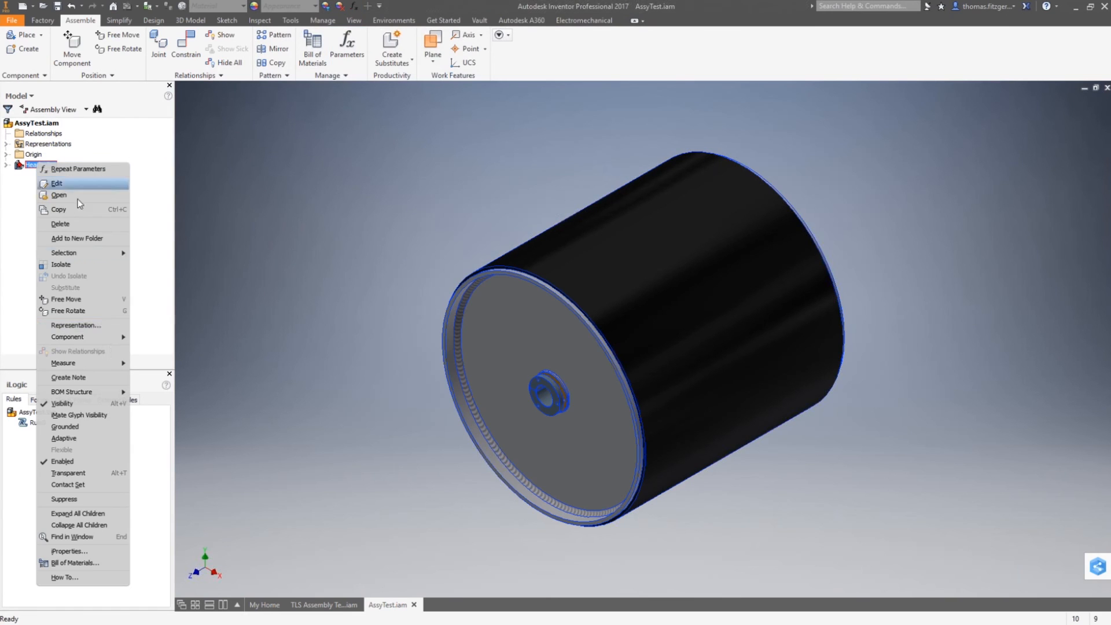
pyautogui.click(104, 550)
pyautogui.doubleClick(263, 163)
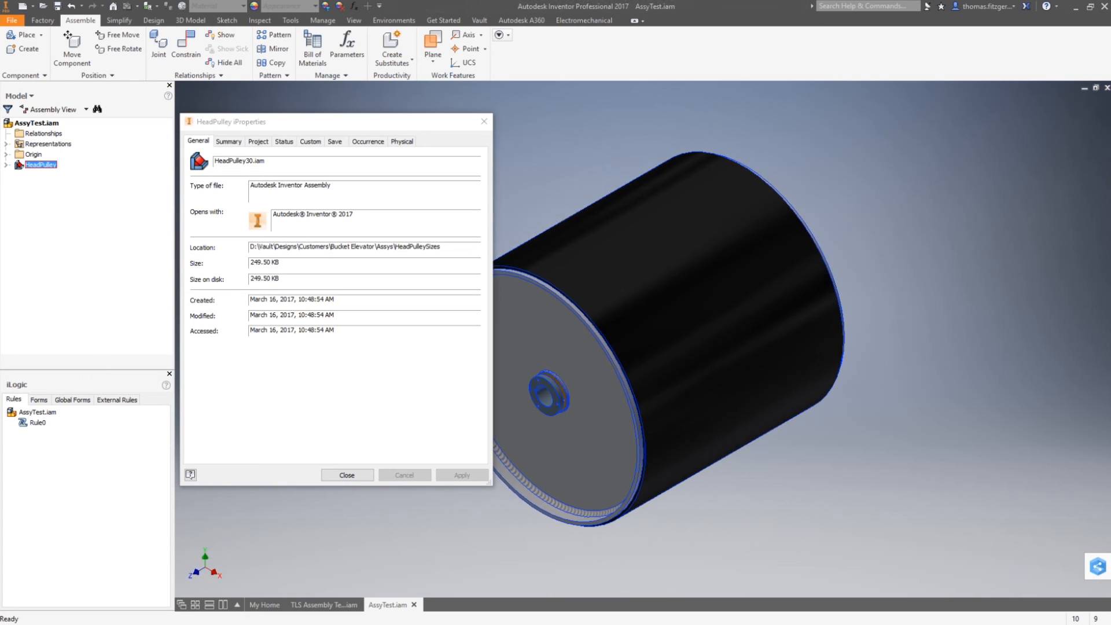
pyautogui.moveTo(1109, 130); pyautogui.dragTo(686, 107)
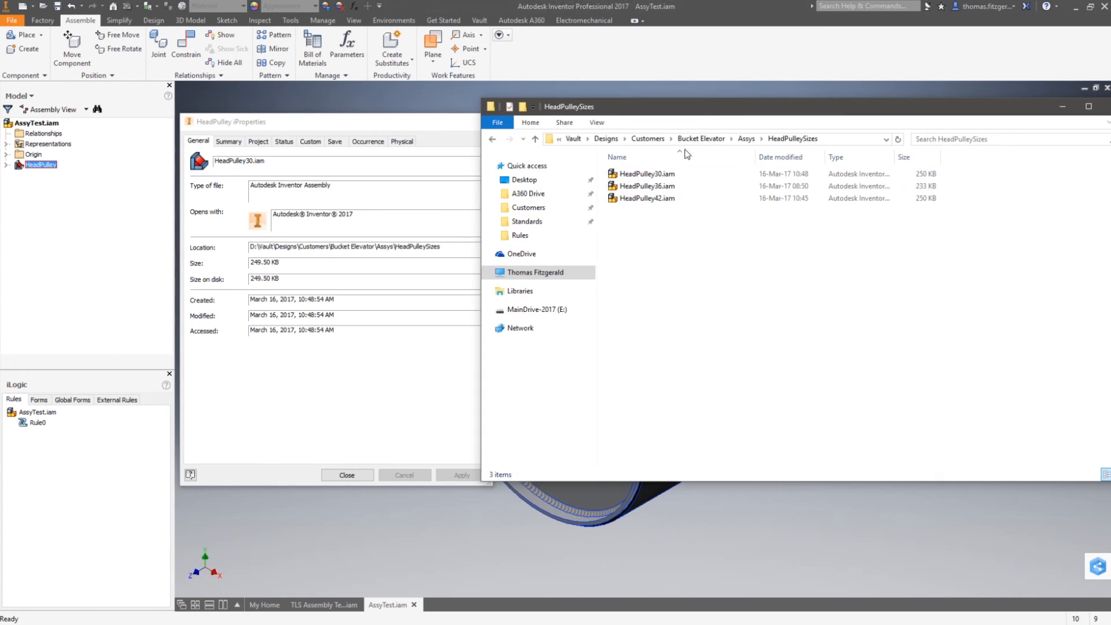
pyautogui.click(649, 175)
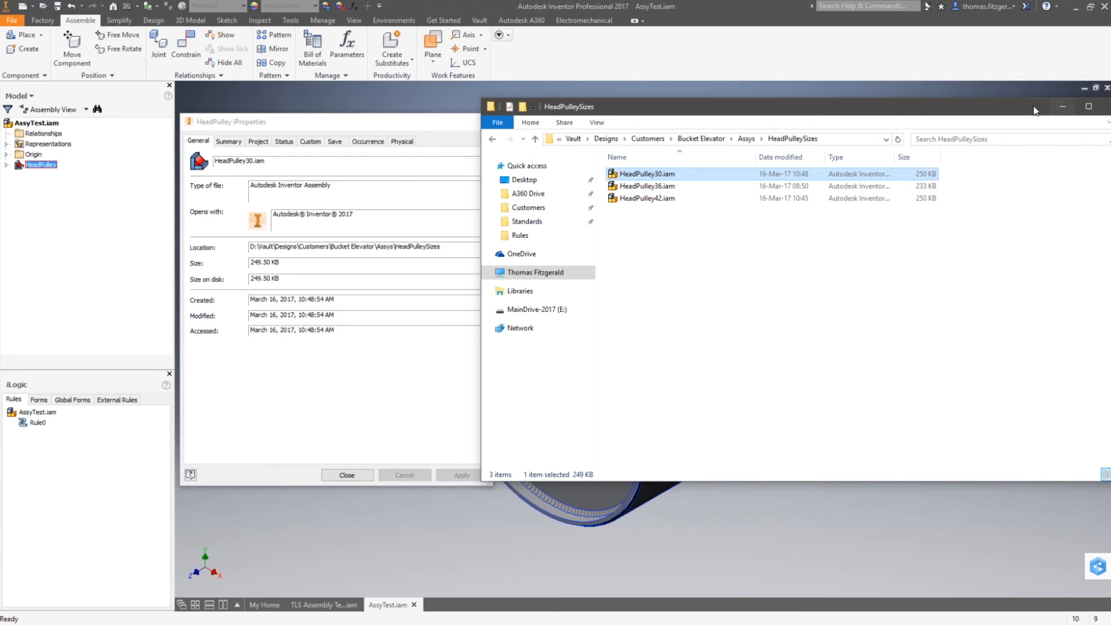
pyautogui.click(1066, 110)
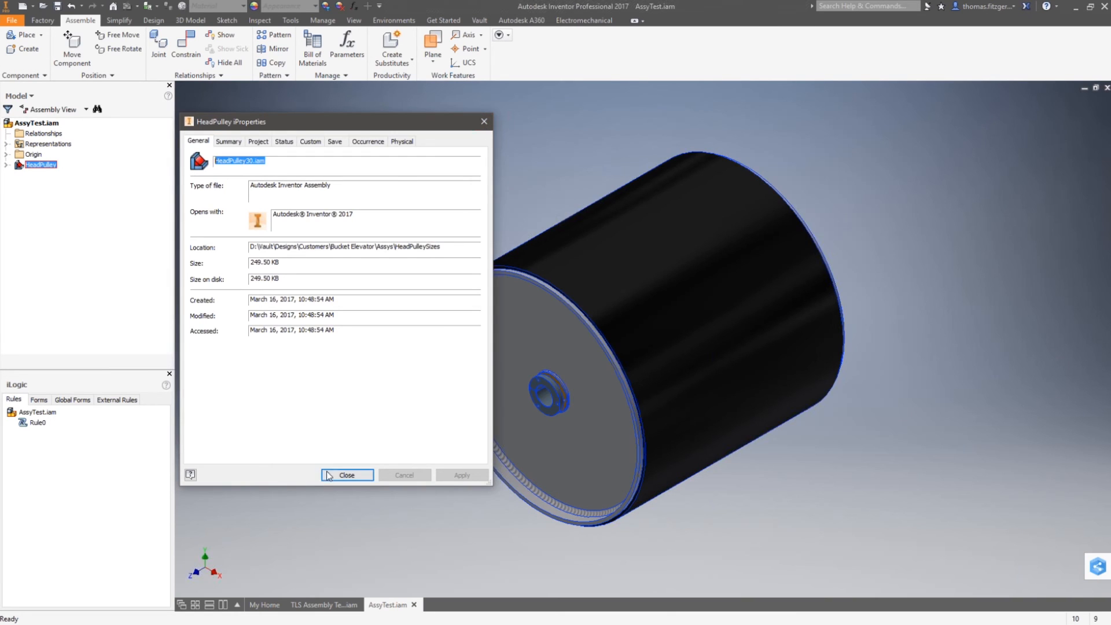
pyautogui.click(346, 474)
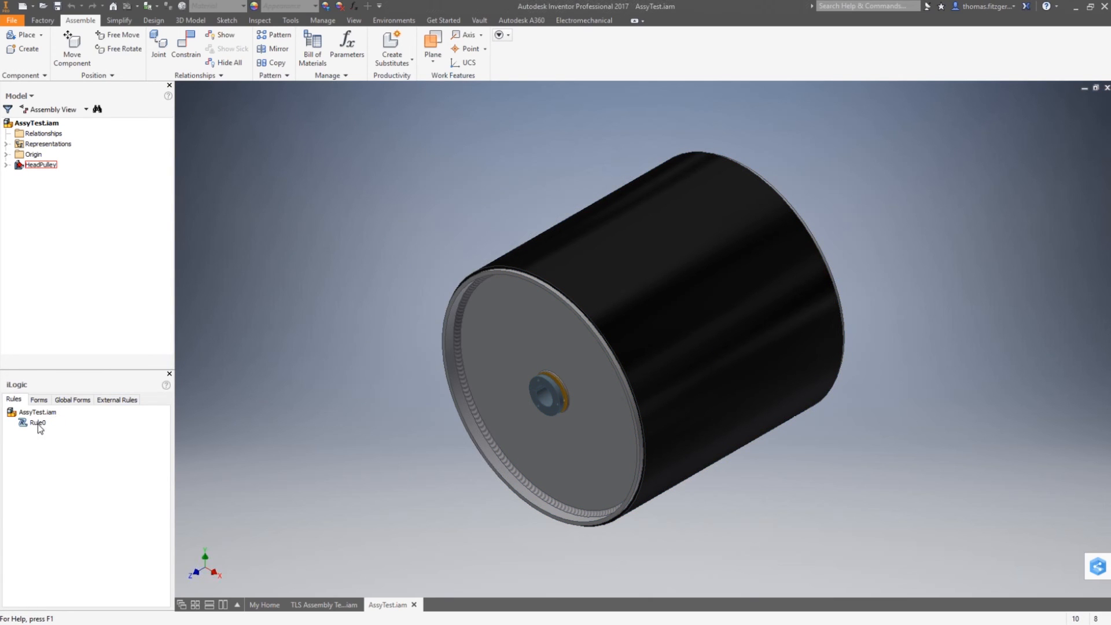
# Activate HeadPulley in place to look up its SaveCopyAs rule, and return to the top-level assembly
pyautogui.doubleClick(580, 272)
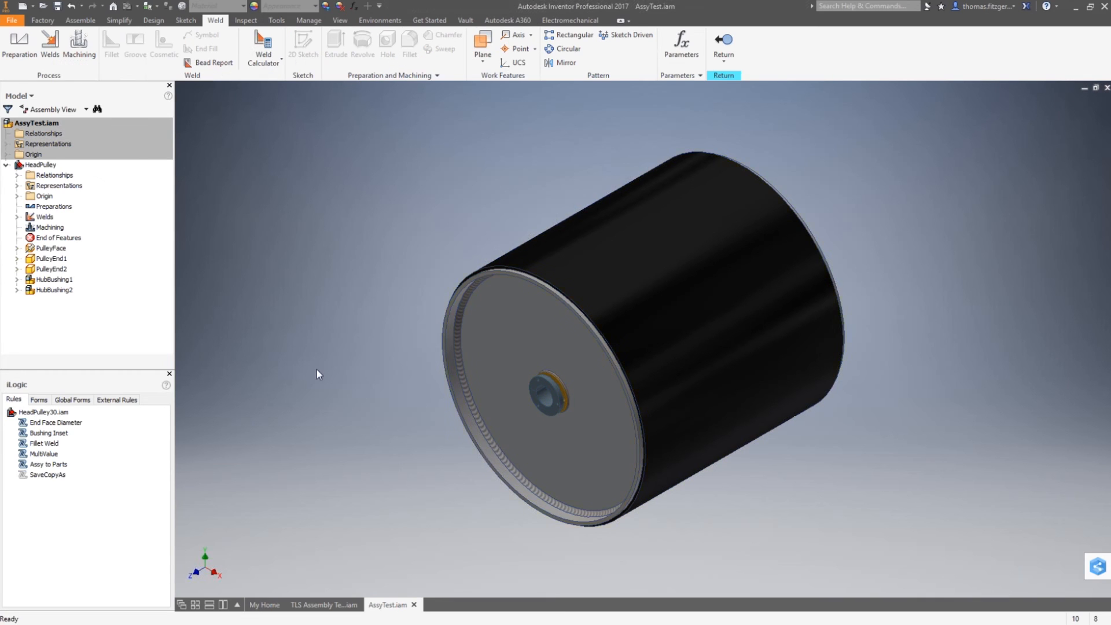
pyautogui.rightClick(48, 475)
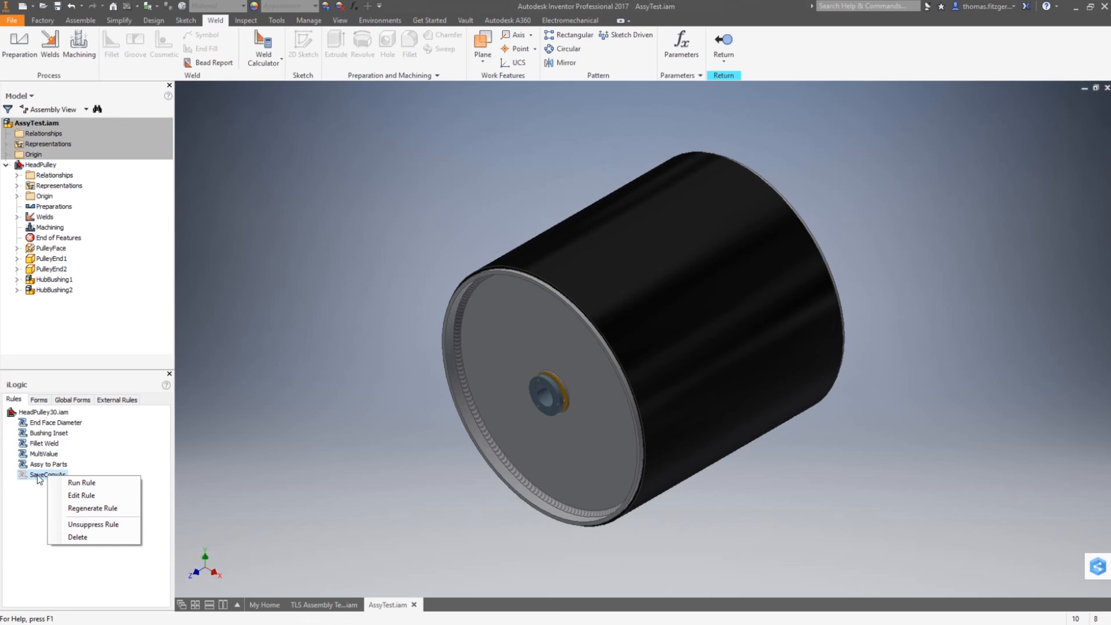
pyautogui.click(42, 493)
pyautogui.click(47, 478)
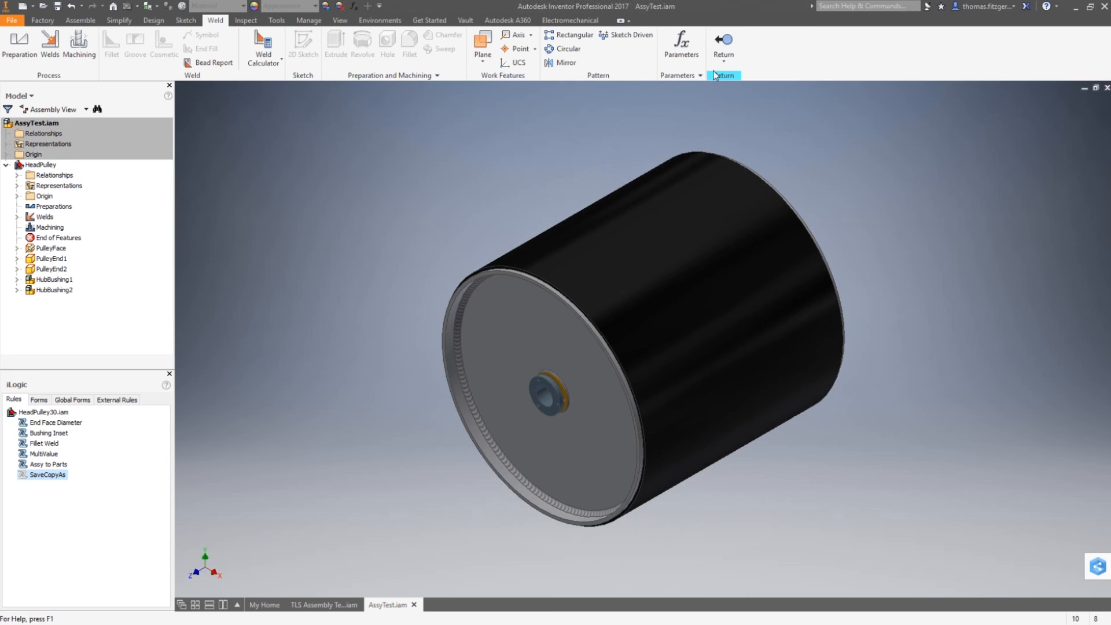
pyautogui.click(721, 42)
# Open Rule0 and examine its iLogicVb.RunRule line that calls SaveCopyAs on HeadPulley, closing the editor without changes
pyautogui.click(31, 423)
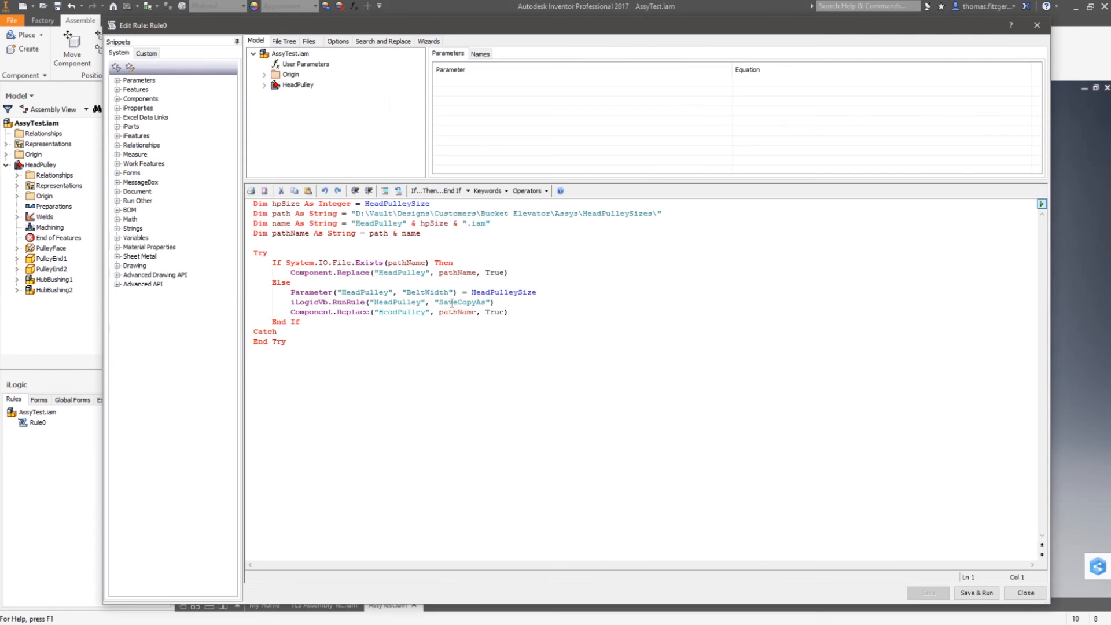
pyautogui.moveTo(504, 301); pyautogui.dragTo(291, 302)
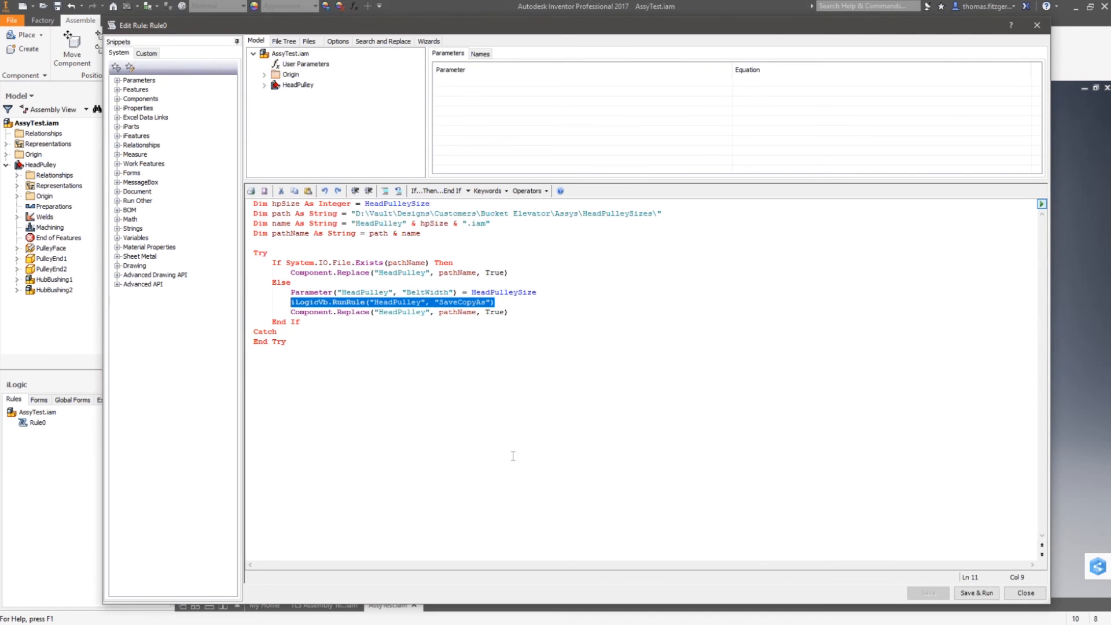
pyautogui.click(1025, 592)
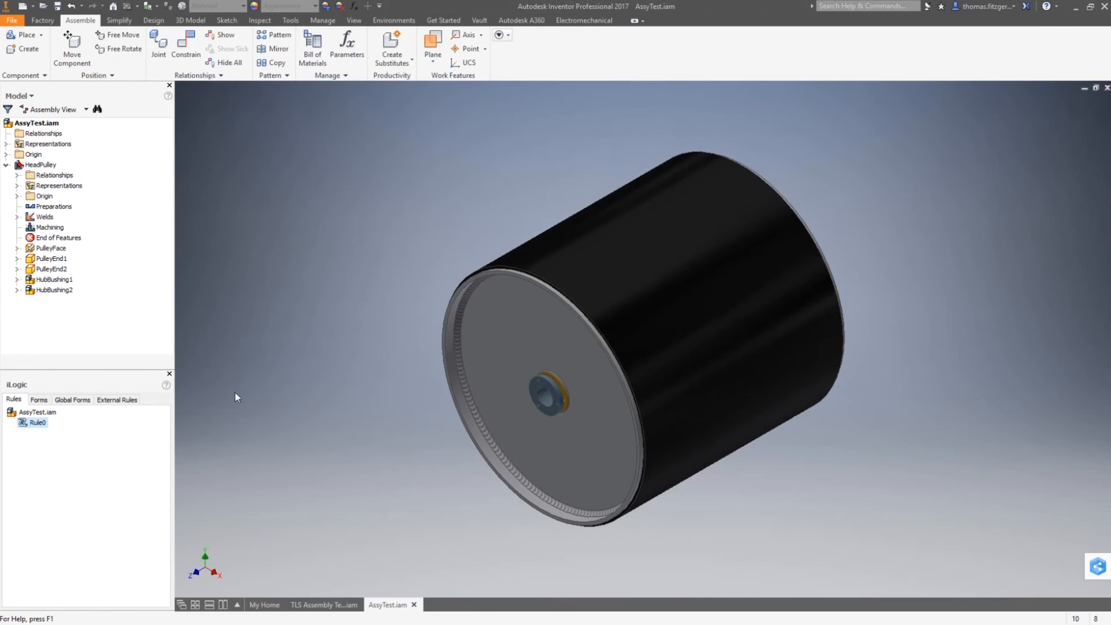
# Open the SaveCopyAs rule inside HeadPulley for editing and examine its path, name and pathName declarations
pyautogui.doubleClick(606, 249)
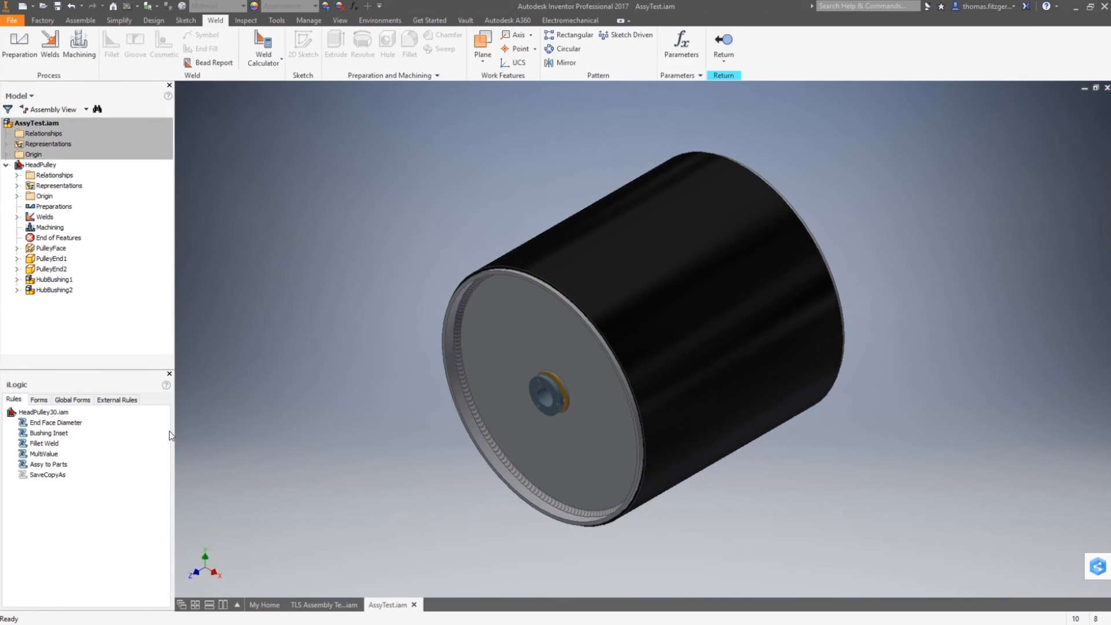
pyautogui.rightClick(57, 476)
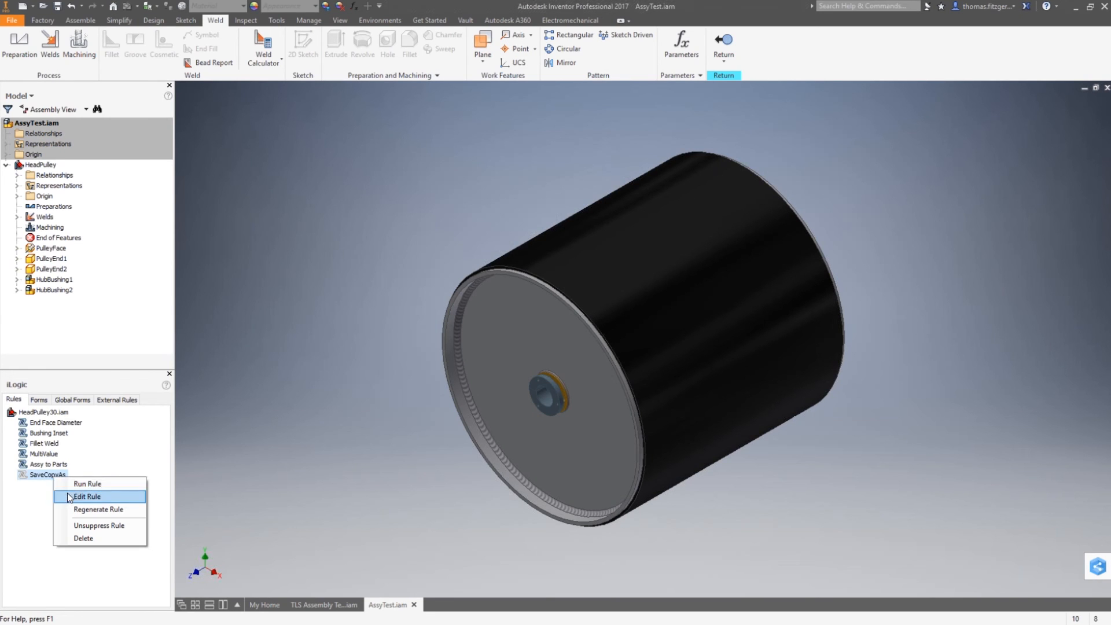
pyautogui.click(67, 495)
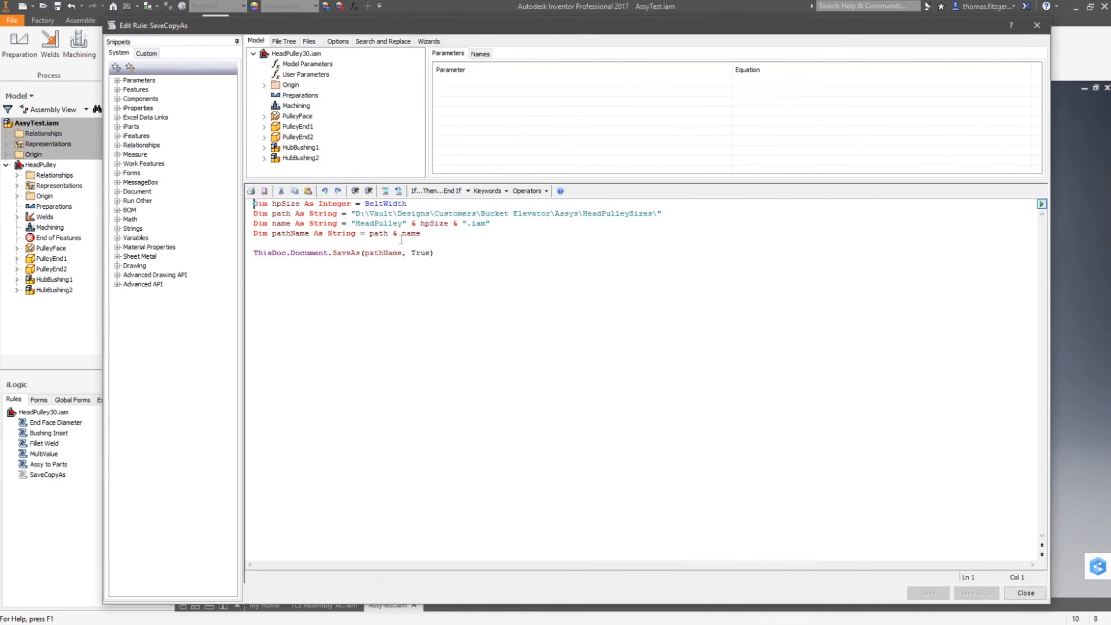
pyautogui.moveTo(421, 233); pyautogui.dragTo(249, 214)
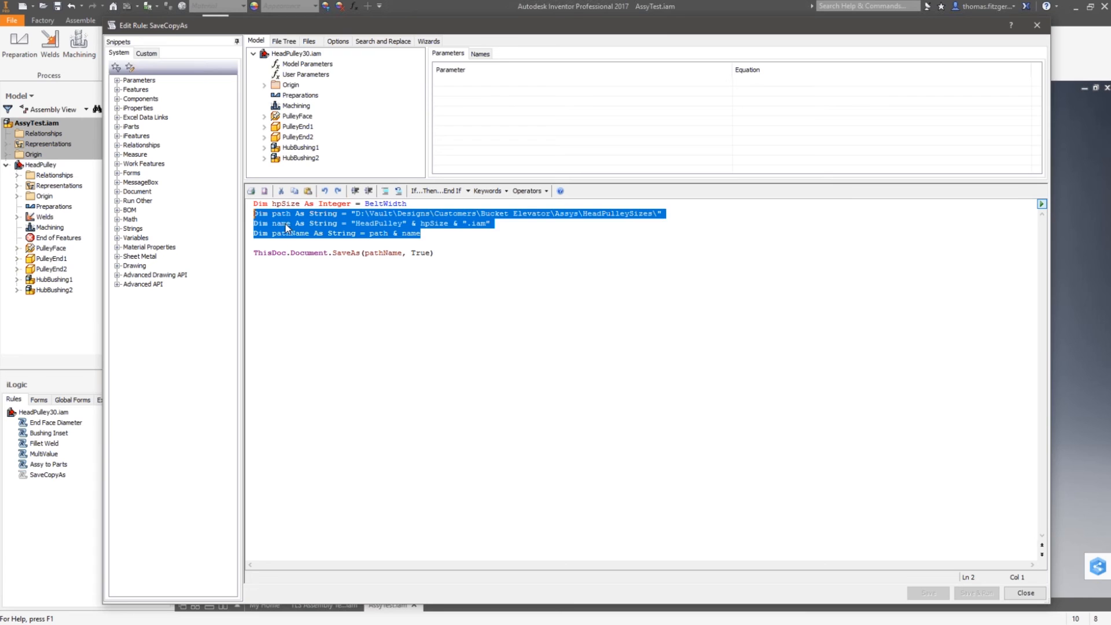
pyautogui.click(366, 291)
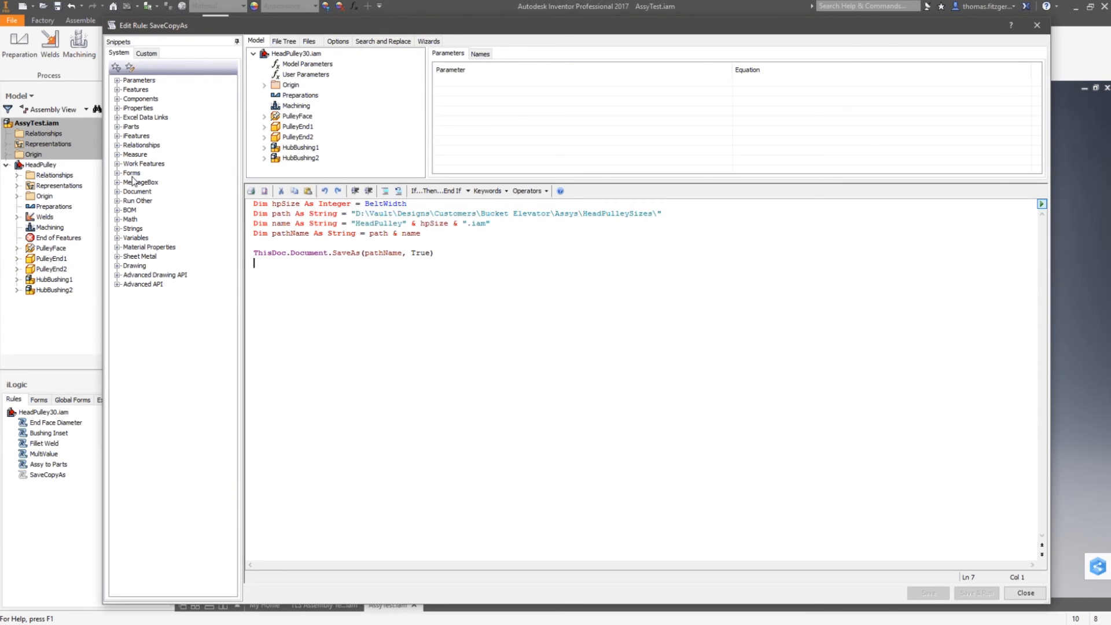
# Look over the Document snippets for the SaveCopyAs rule, return to the top-level assembly and review Rule0 once more
pyautogui.click(118, 192)
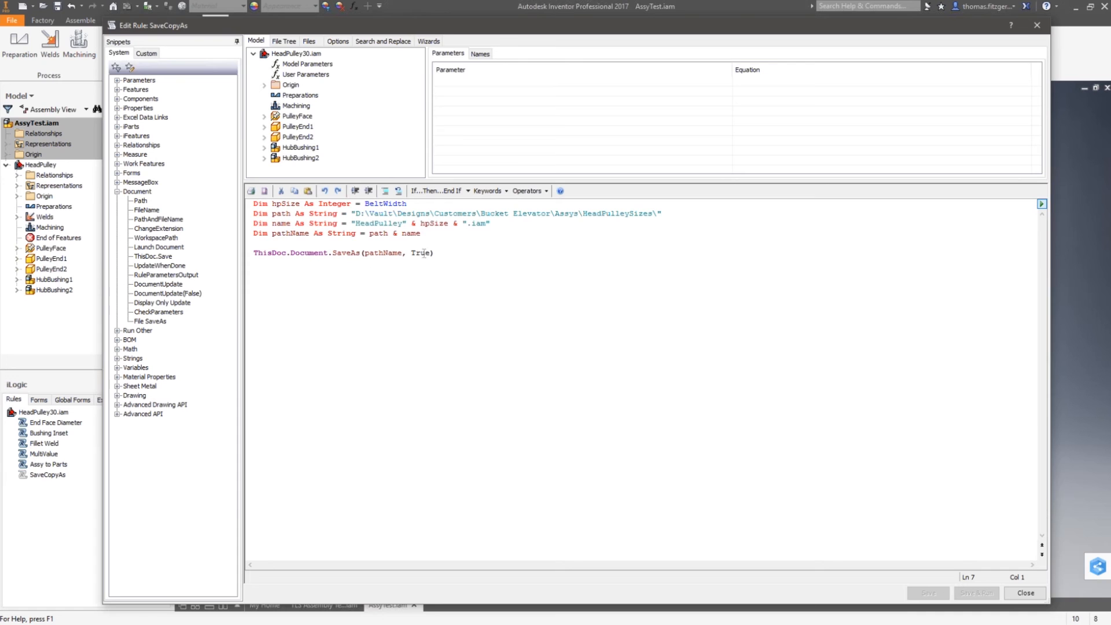
pyautogui.click(1026, 594)
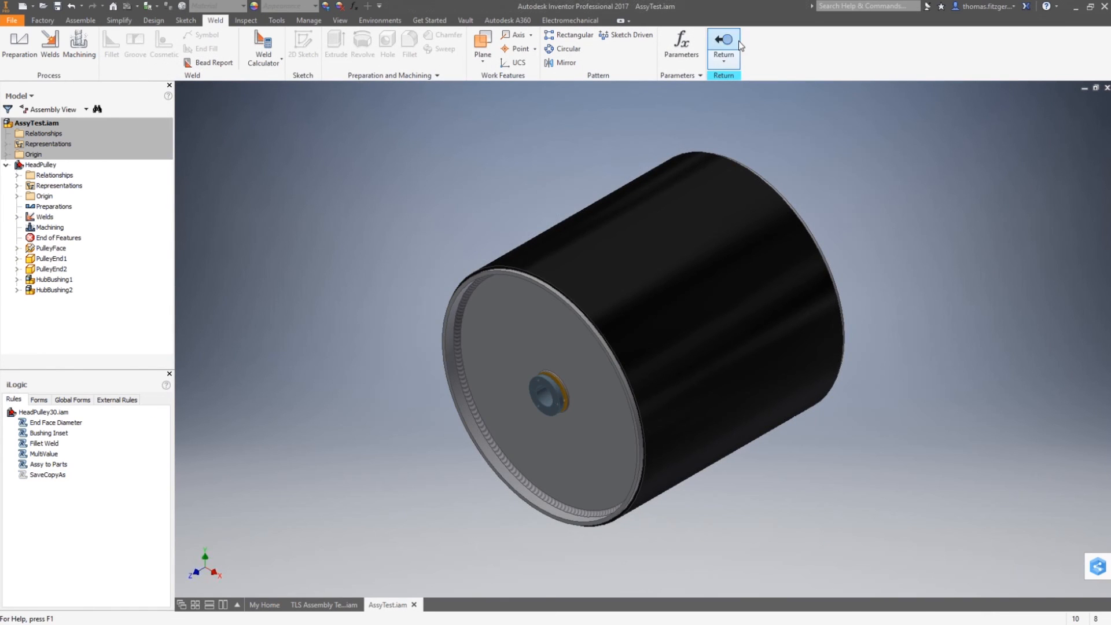
pyautogui.click(723, 41)
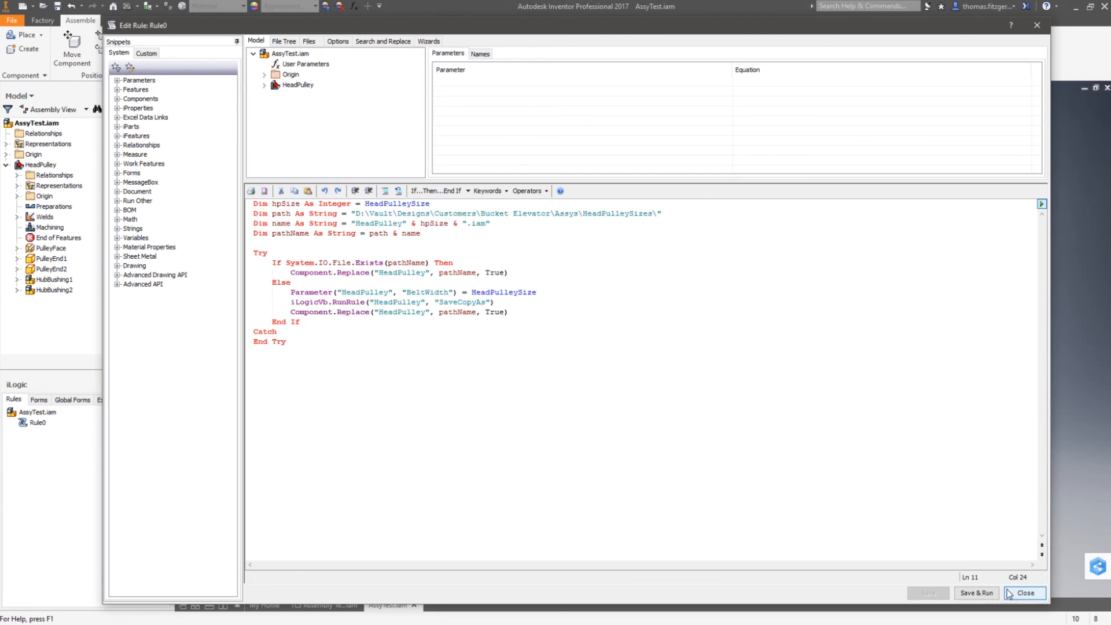
pyautogui.click(1025, 592)
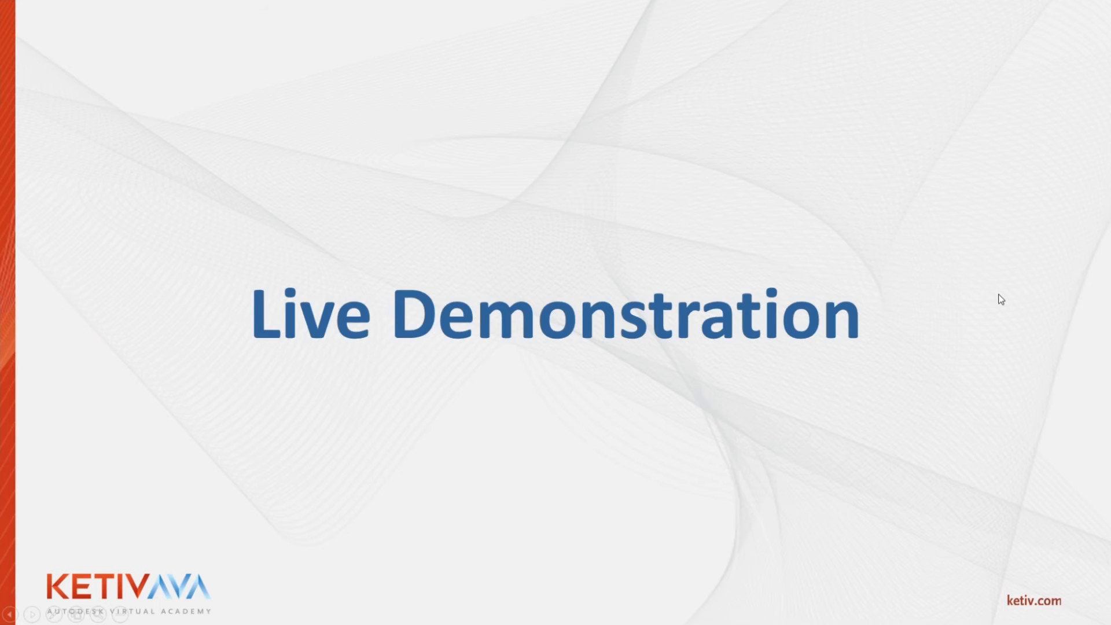
pyautogui.press('Left')
pyautogui.press('Left')
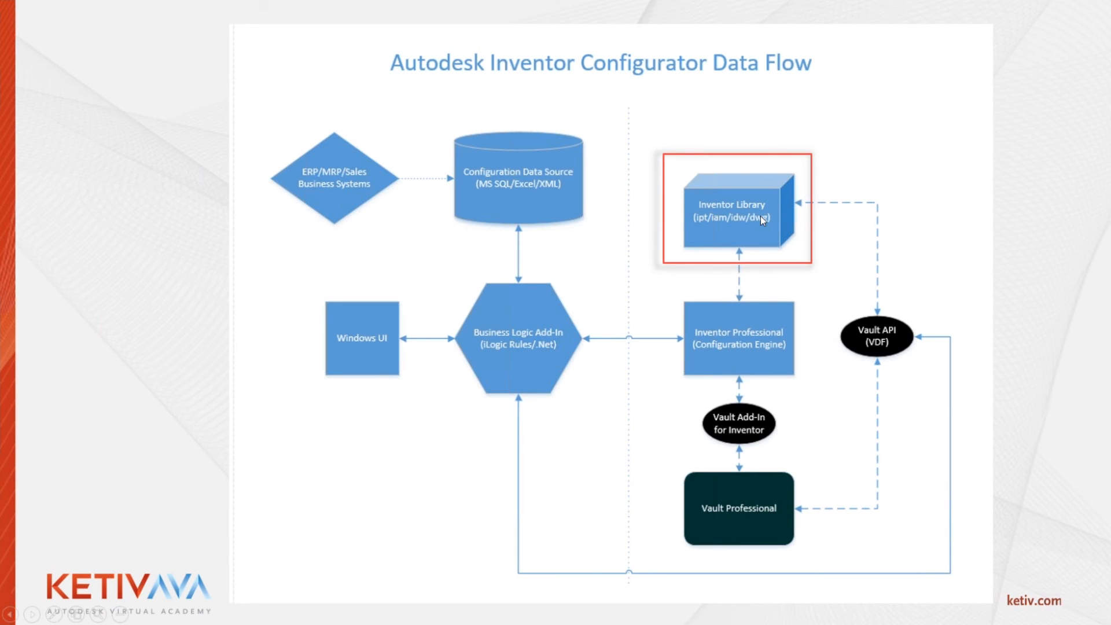
pyautogui.press('Left')
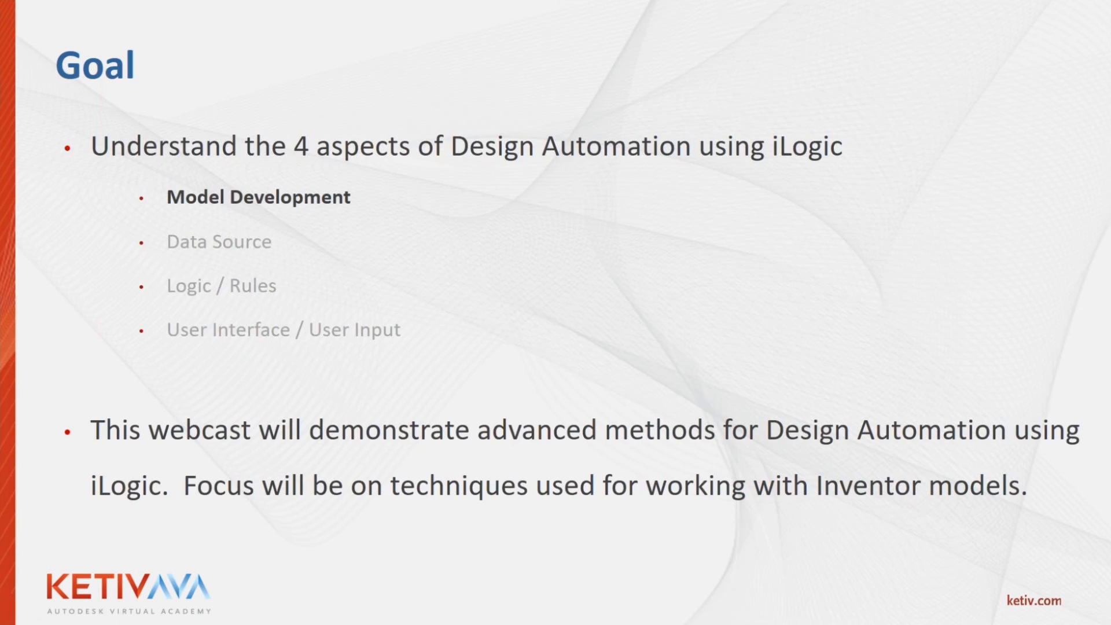
pyautogui.press('Right')
pyautogui.press('Right')
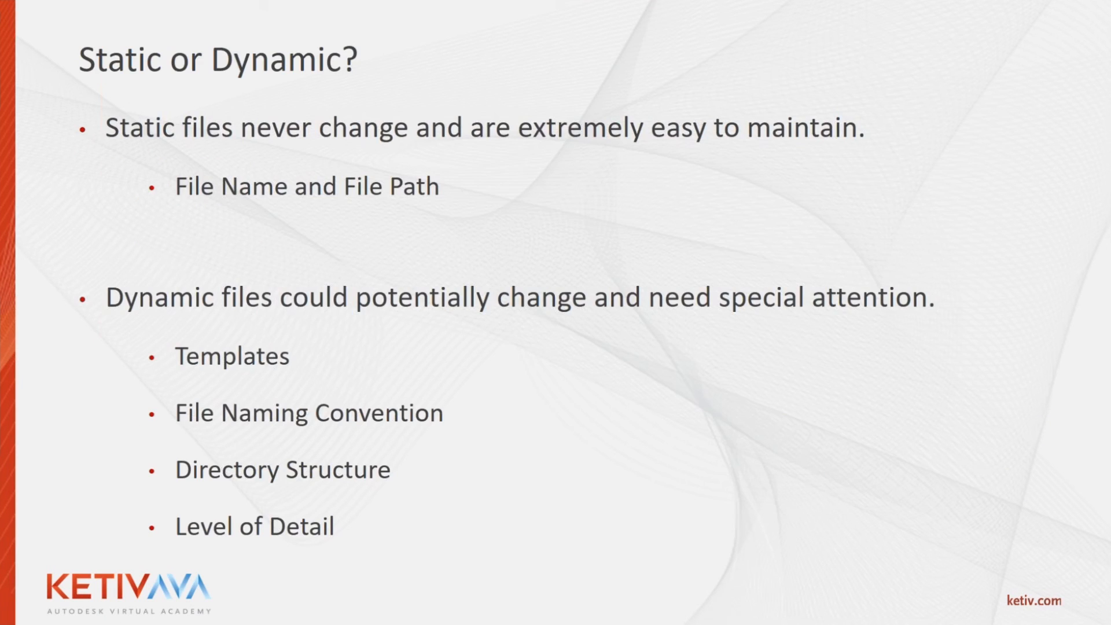